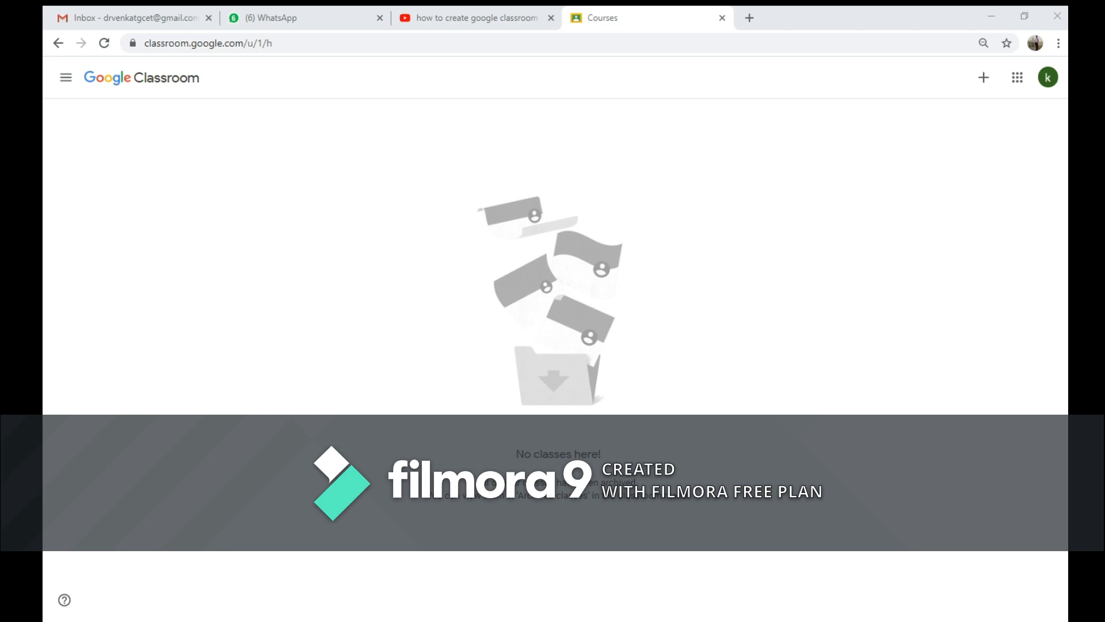
Step: In a new browser tab, switch to the other signed-in Google account and open Google Classroom
click(748, 18)
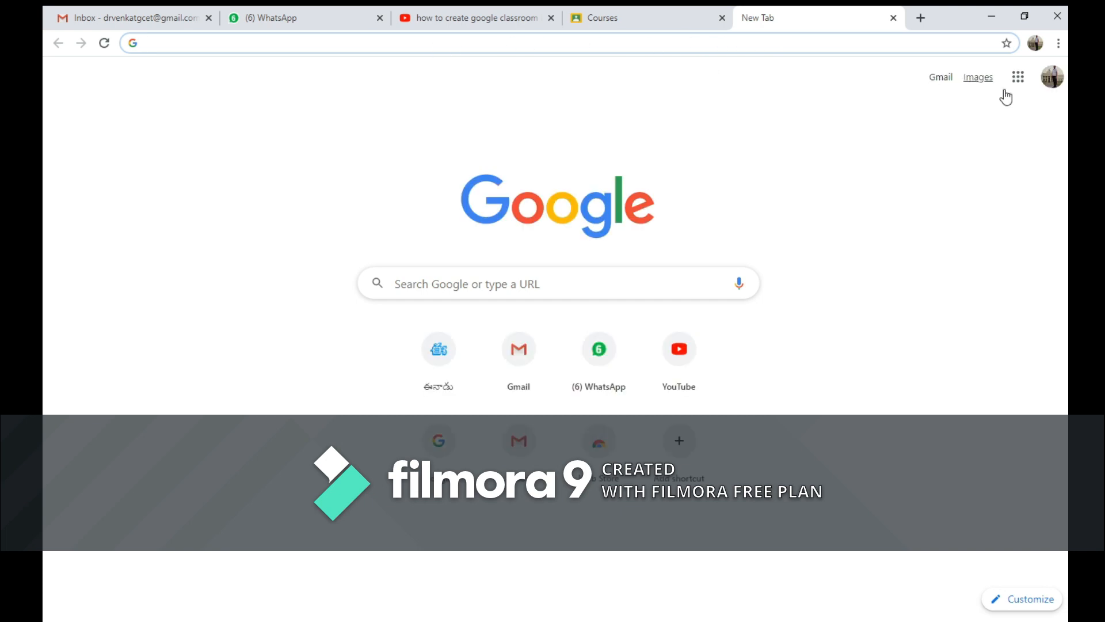
click(1053, 78)
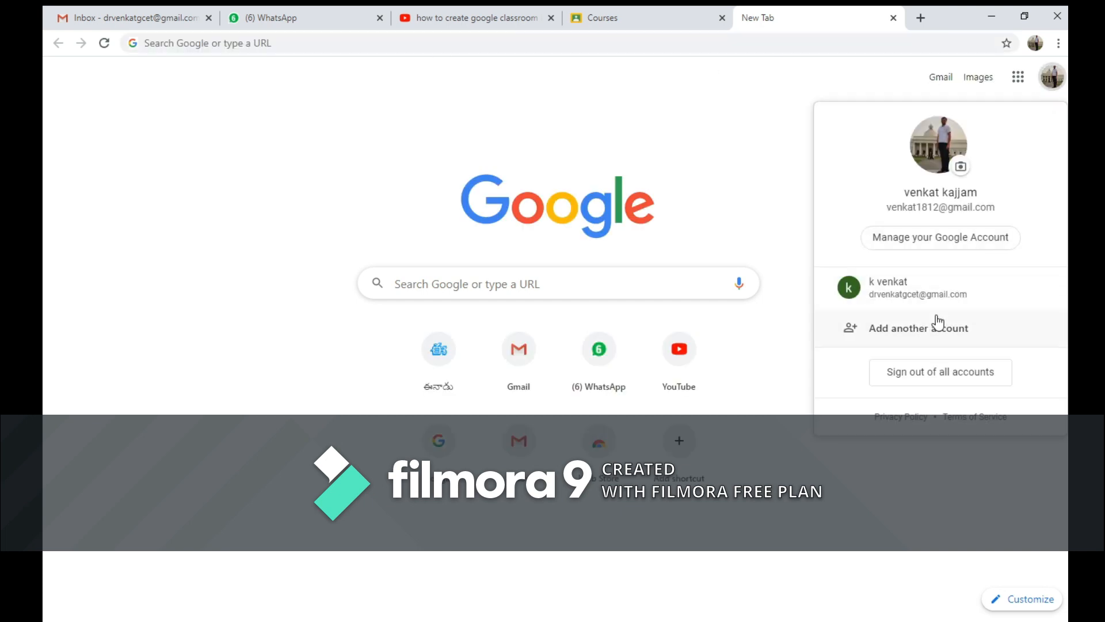
click(918, 292)
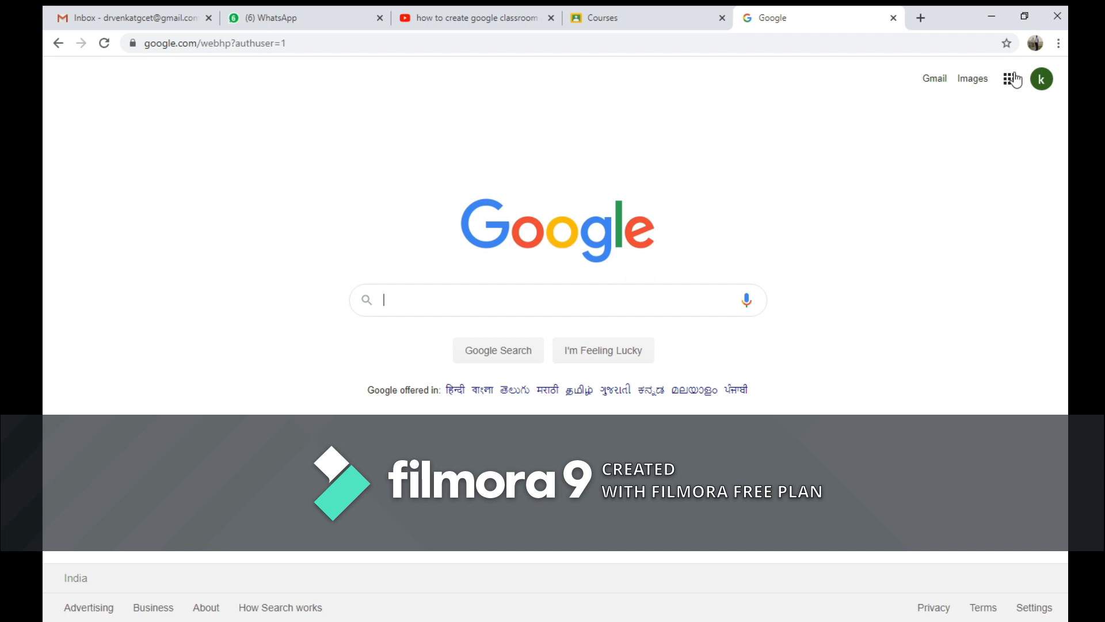
click(1011, 81)
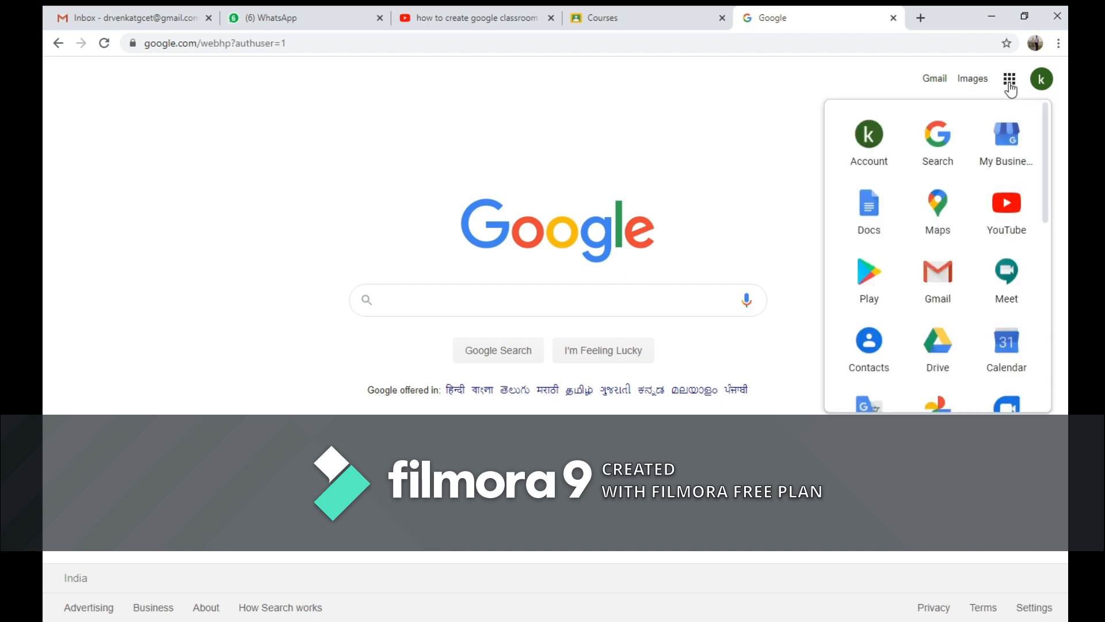
scroll(998, 123, down, 7)
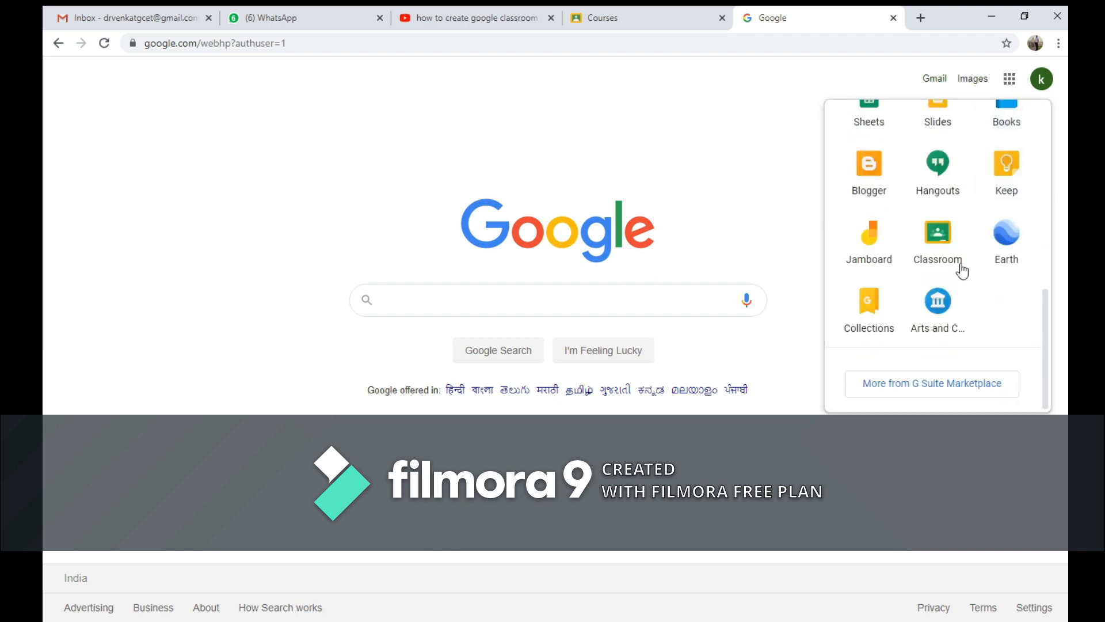
click(941, 243)
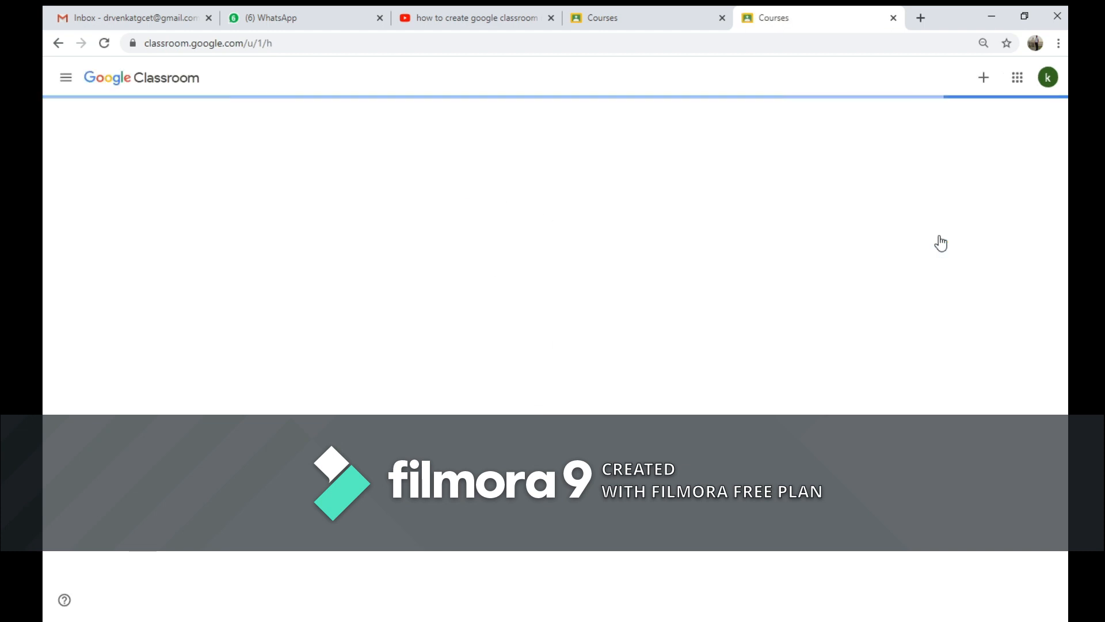
Step: Start creating a new class and accept the notice about using Classroom at a school or university
click(984, 77)
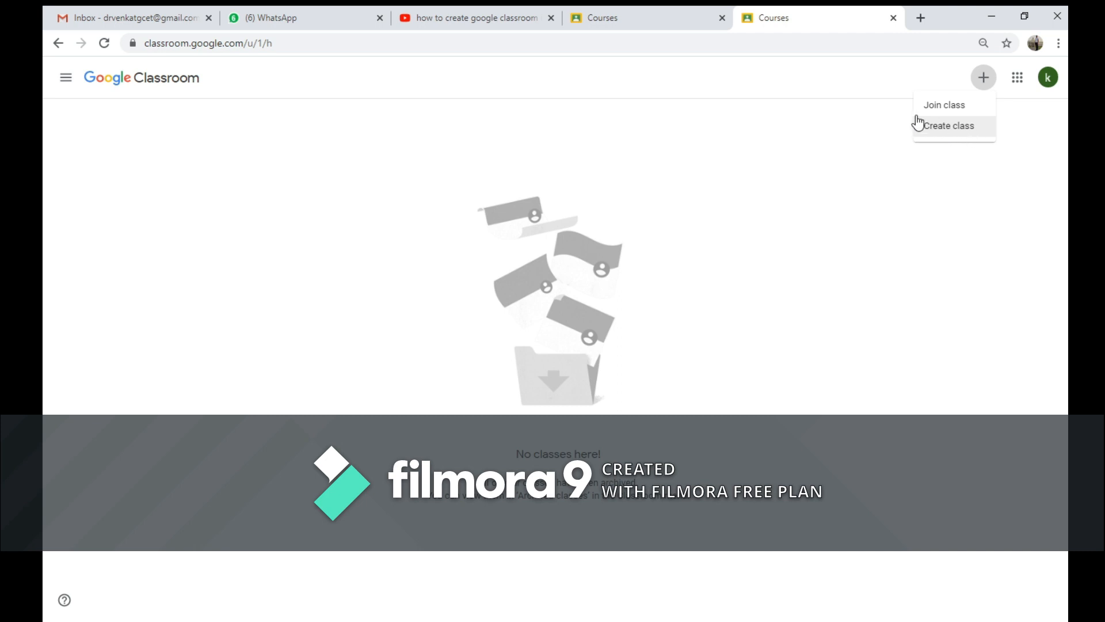
click(944, 128)
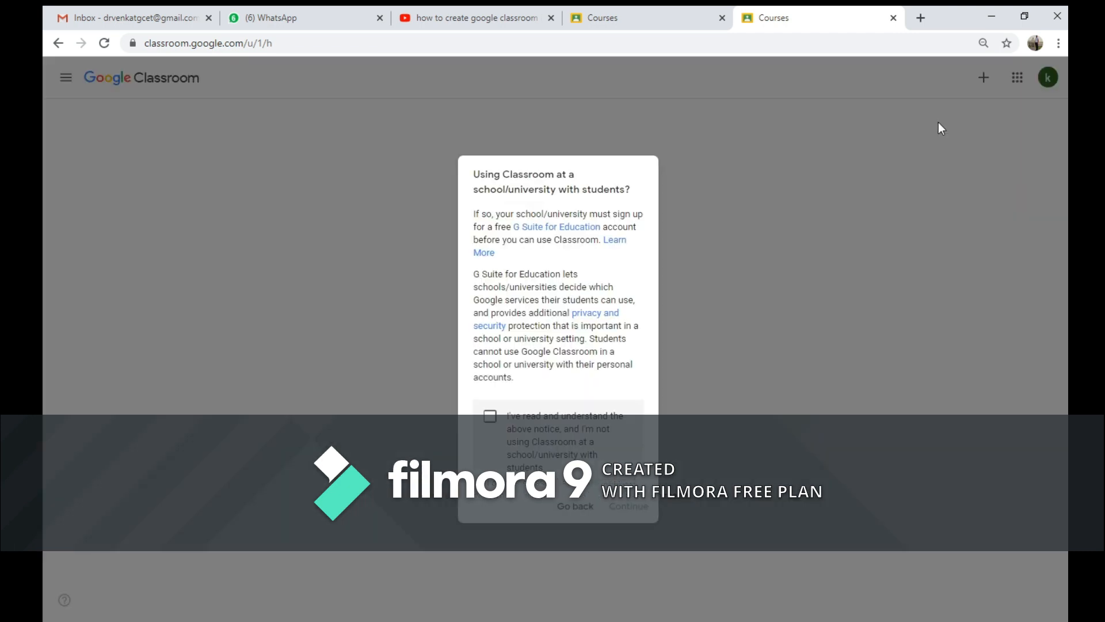
click(490, 419)
click(629, 506)
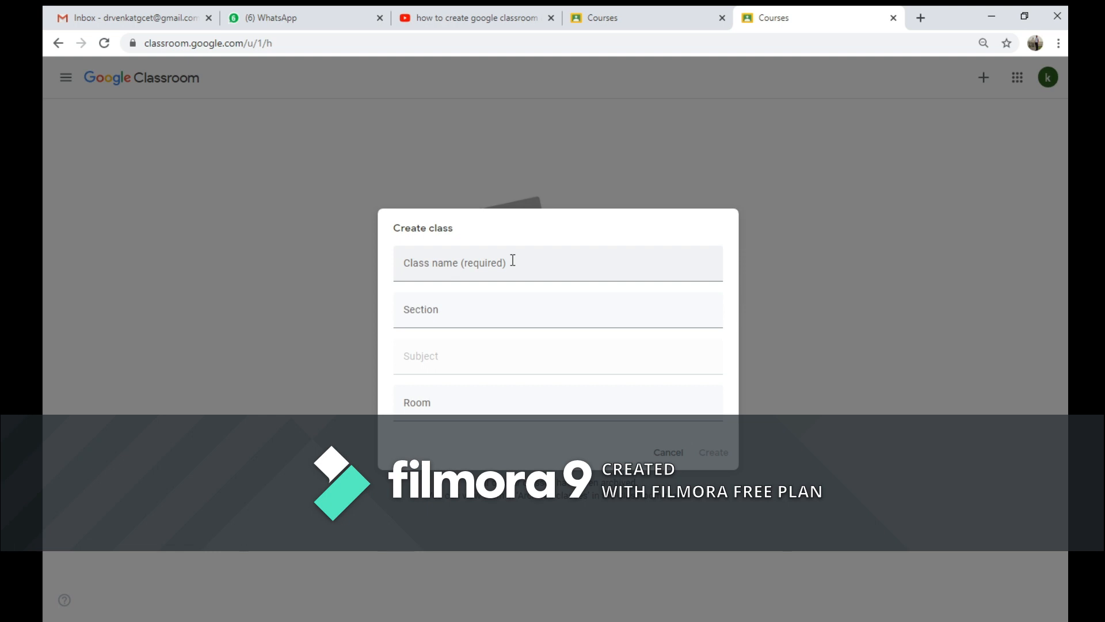
Step: Name the new class I B.Tech EEE and set its section to A
click(513, 260)
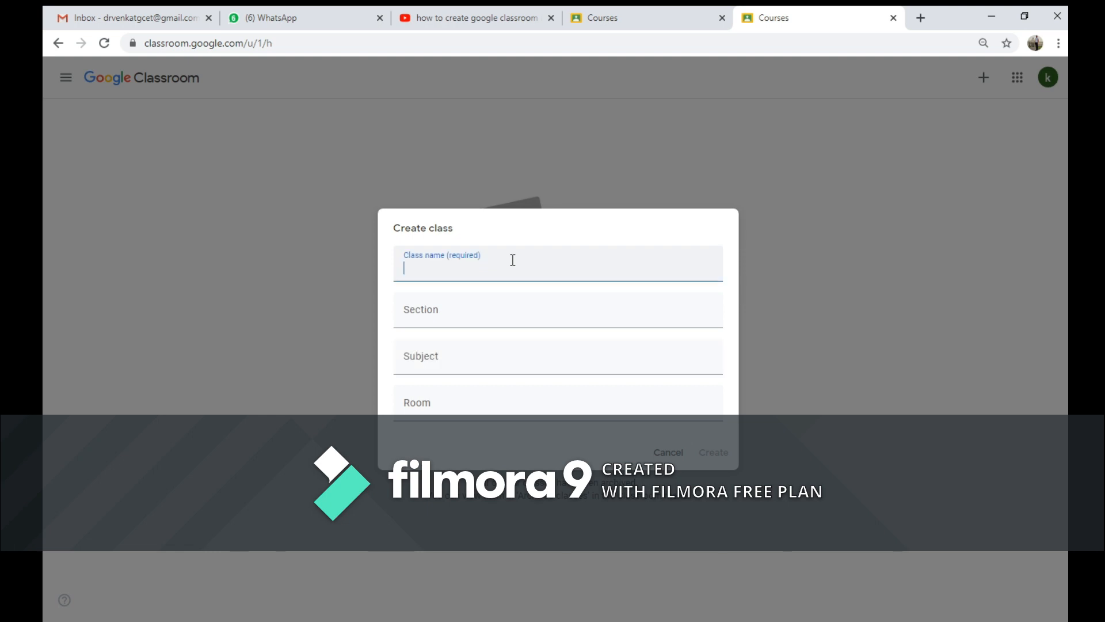
text(EEE)
key(Home)
text(I B.TE)
key(BackSpace)
text(ech)
click(500, 307)
text(A)
Step: Set the subject to Mathematics-I and the room to 01, and create the class
click(527, 363)
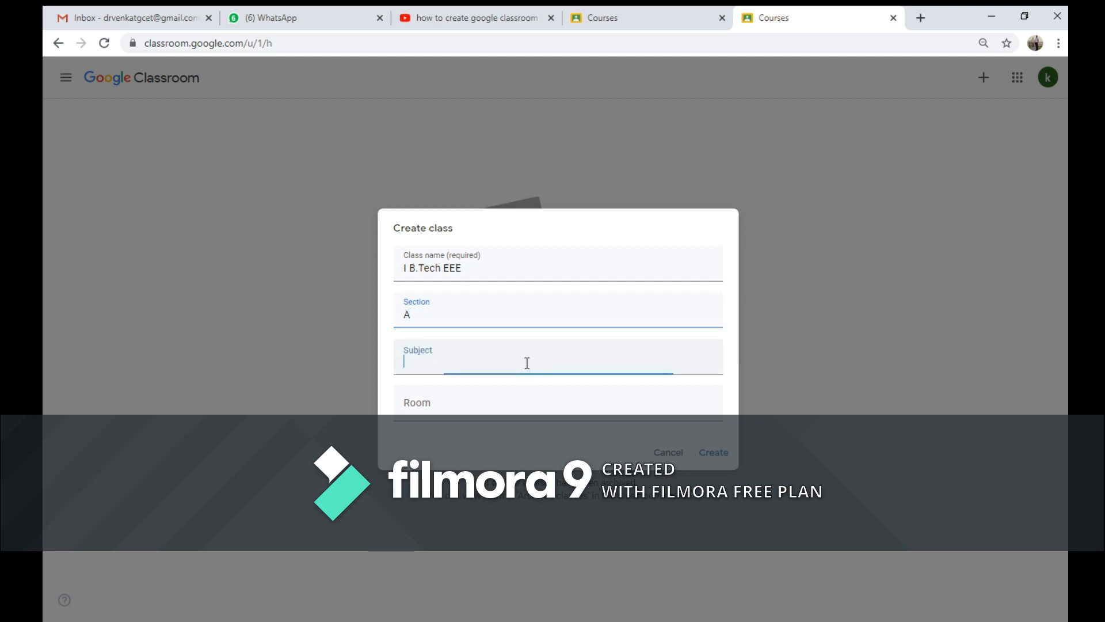
text(Ma)
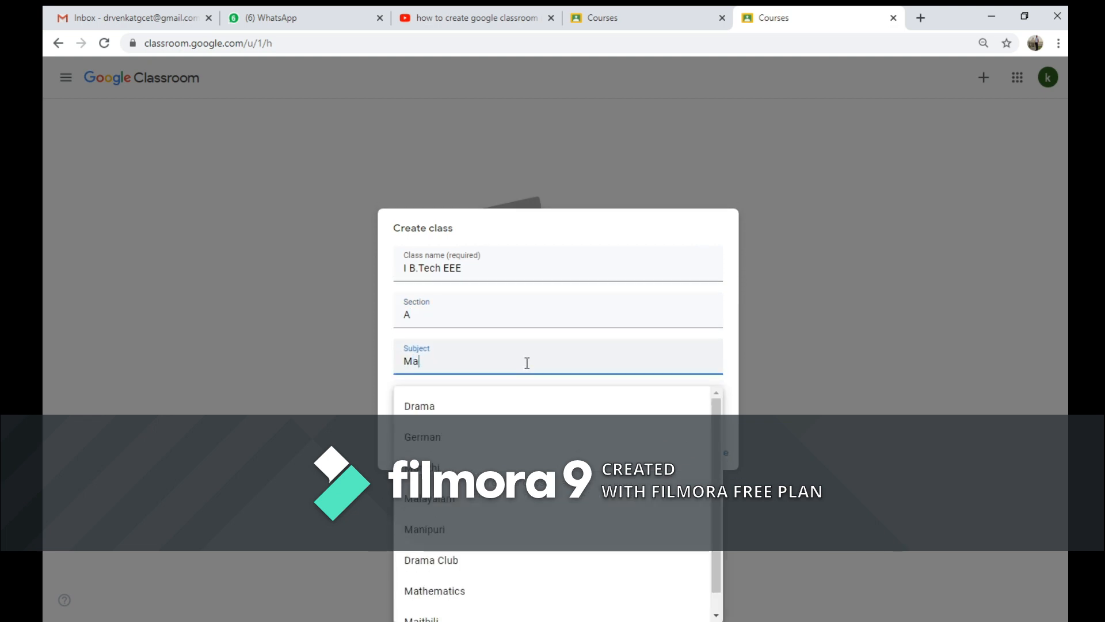
text(thematics-I)
click(484, 409)
text(01)
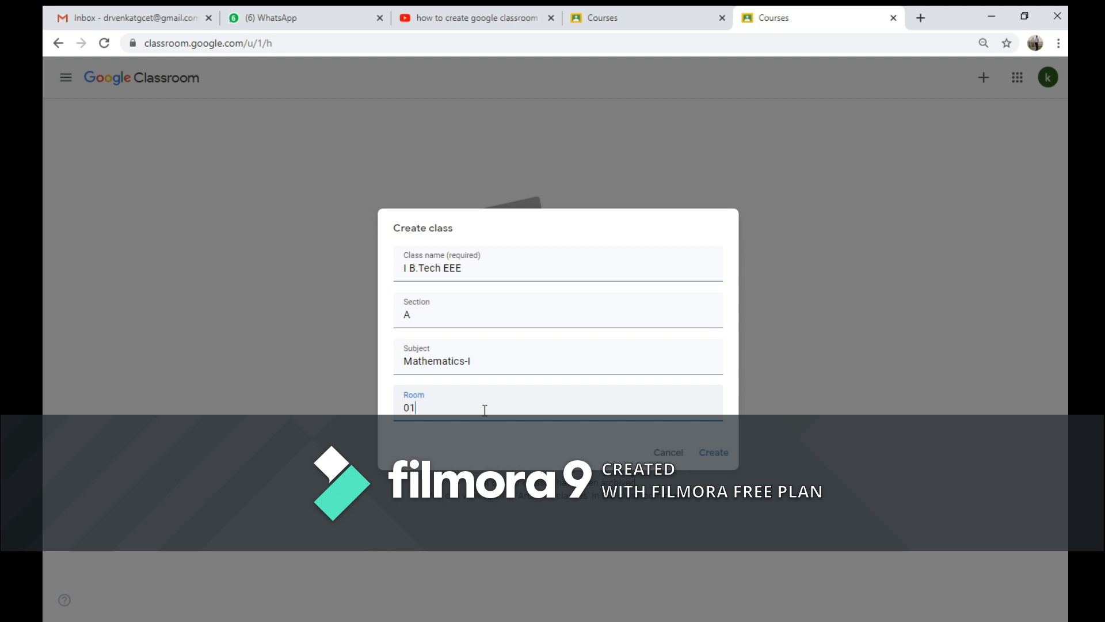
click(722, 454)
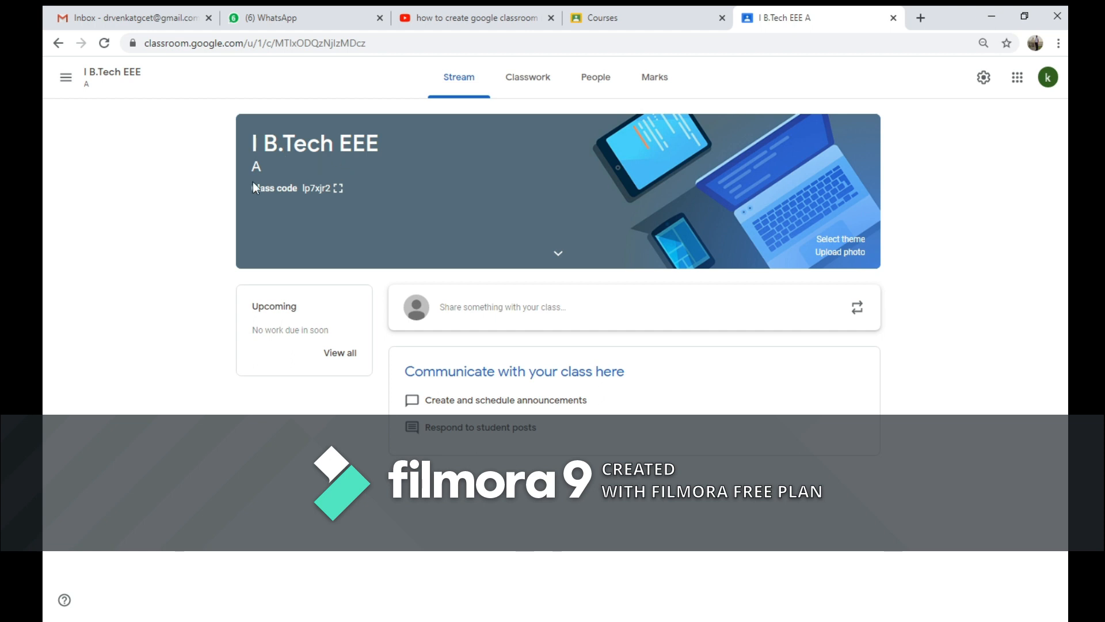
Step: Display the enlarged class code, highlight it, and close the view
click(338, 188)
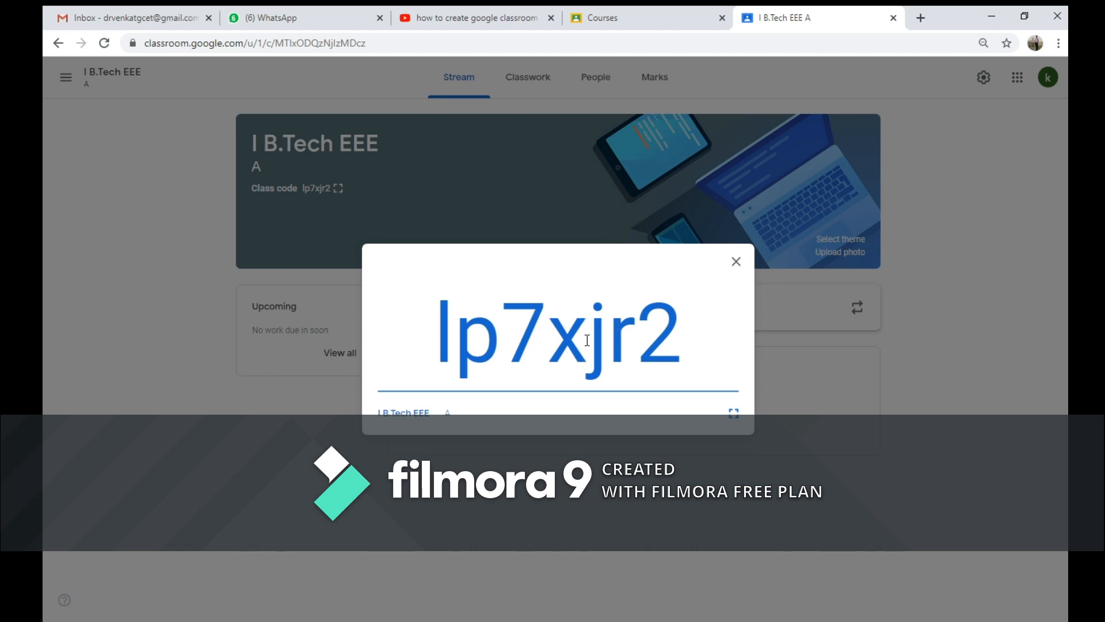
drag(435, 326, 689, 337)
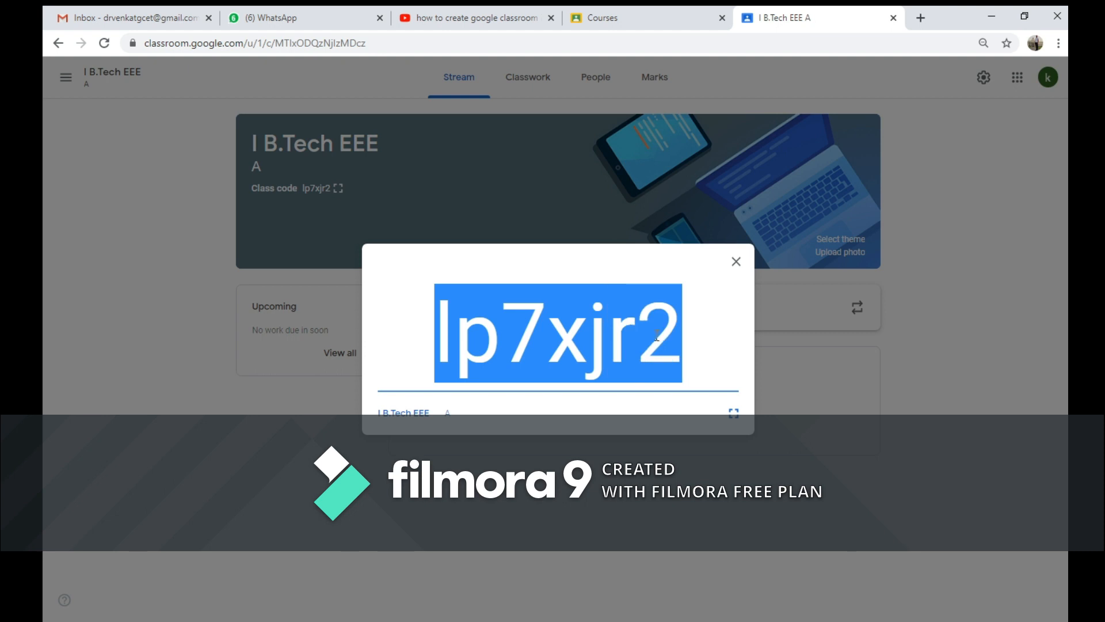
click(736, 262)
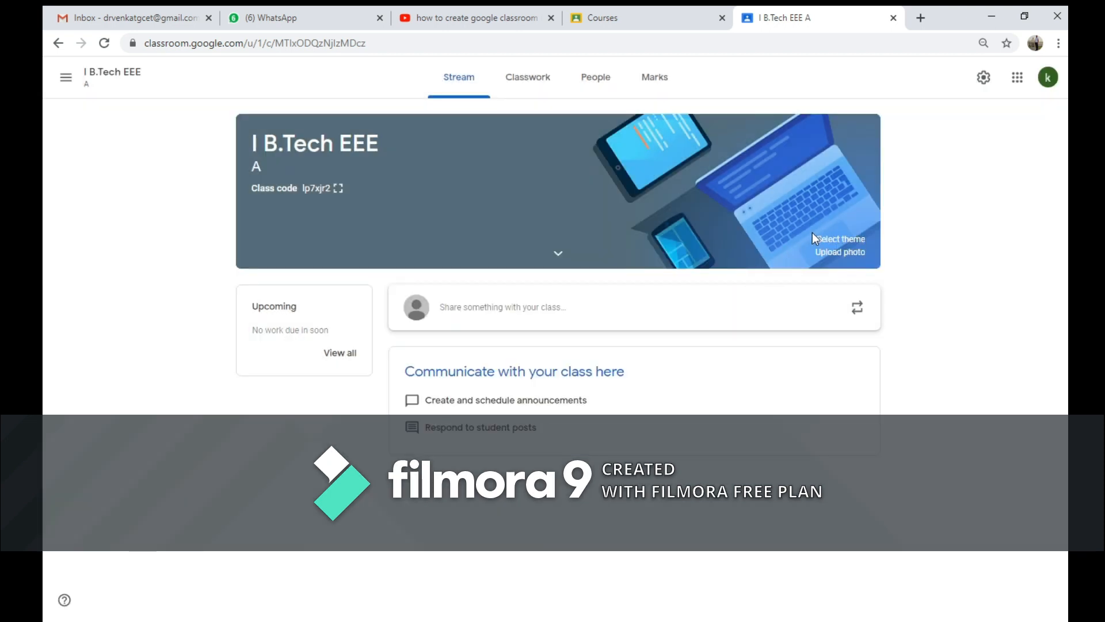
Step: Browse the class theme gallery and apply the red Math & Science theme with the graph and calculator
click(839, 239)
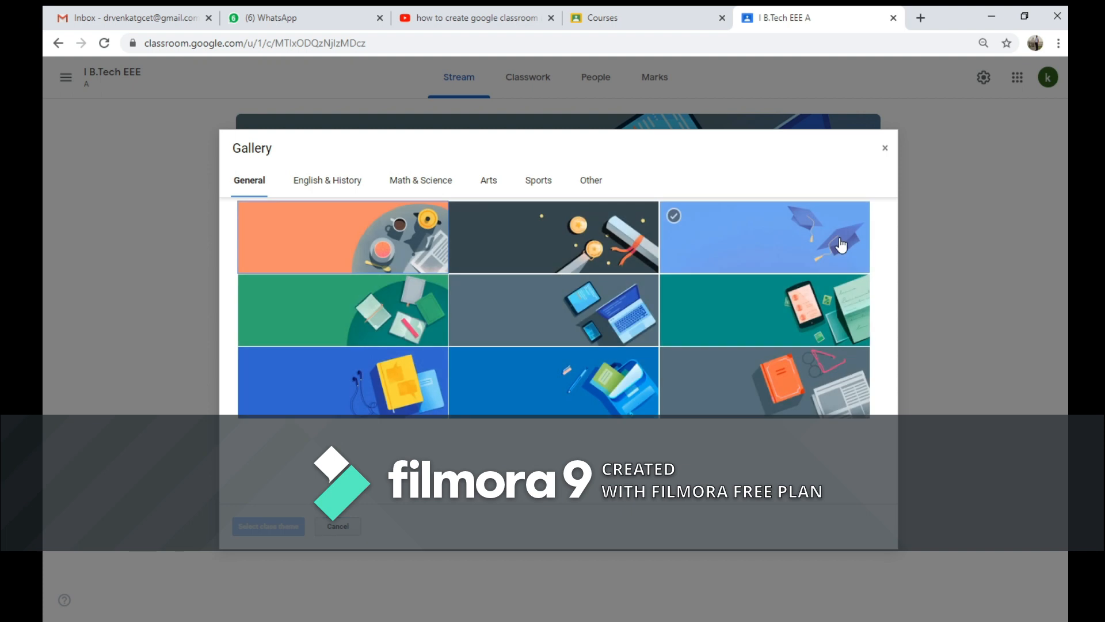
click(309, 188)
click(441, 184)
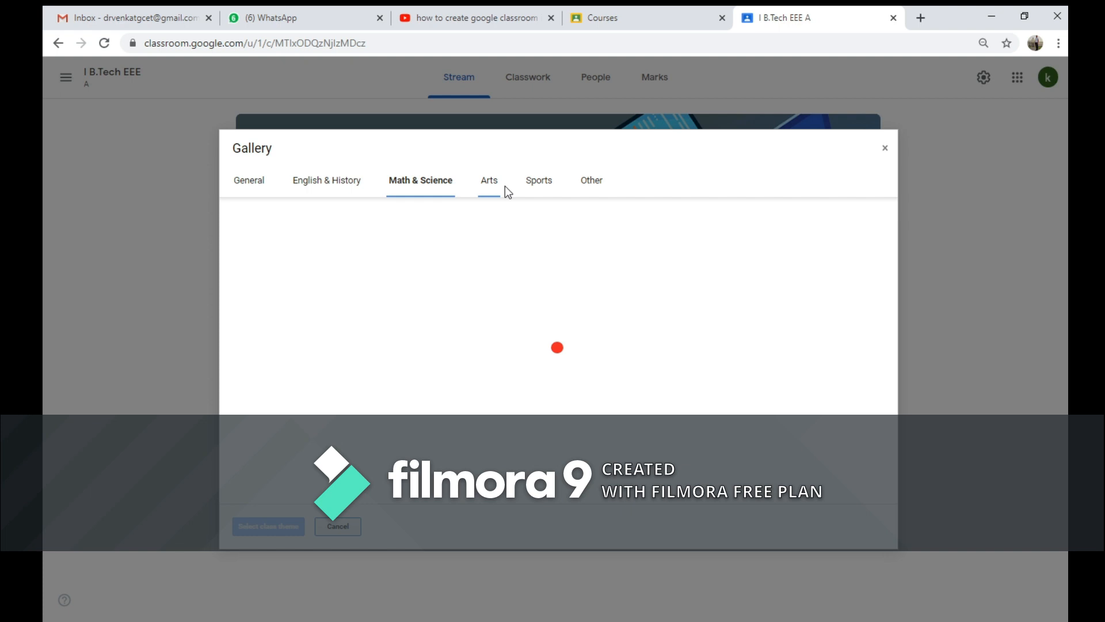
click(585, 182)
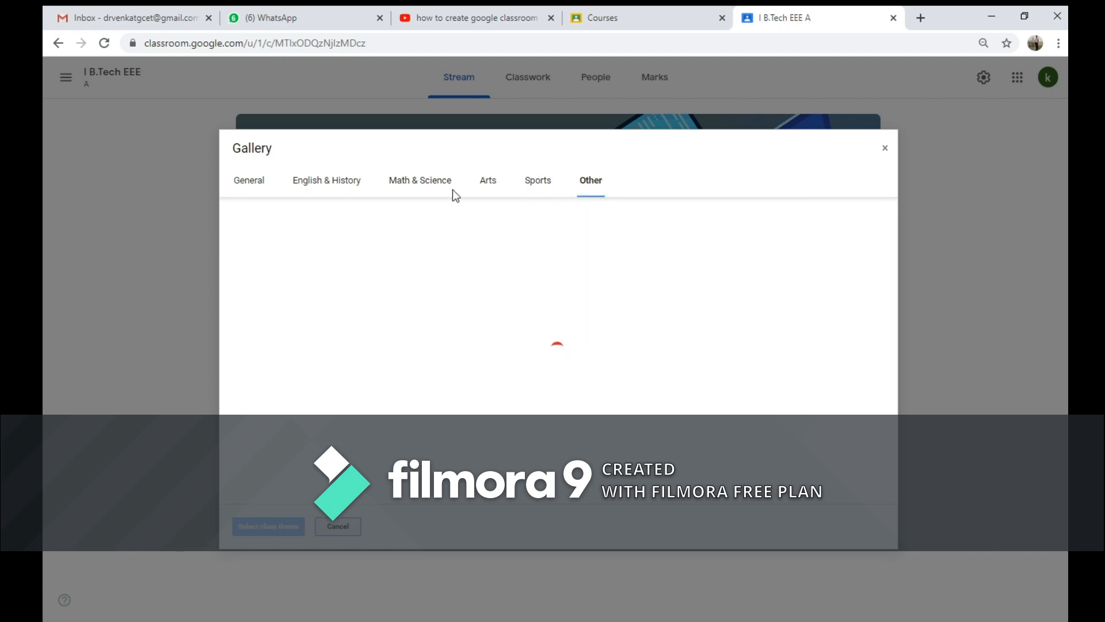
click(453, 190)
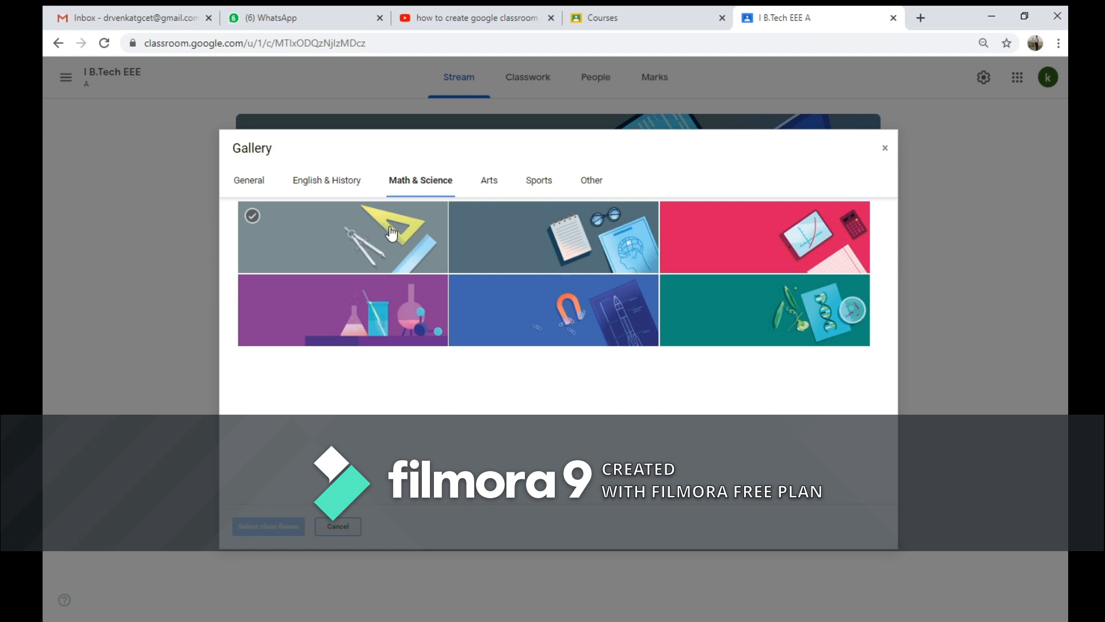
click(772, 241)
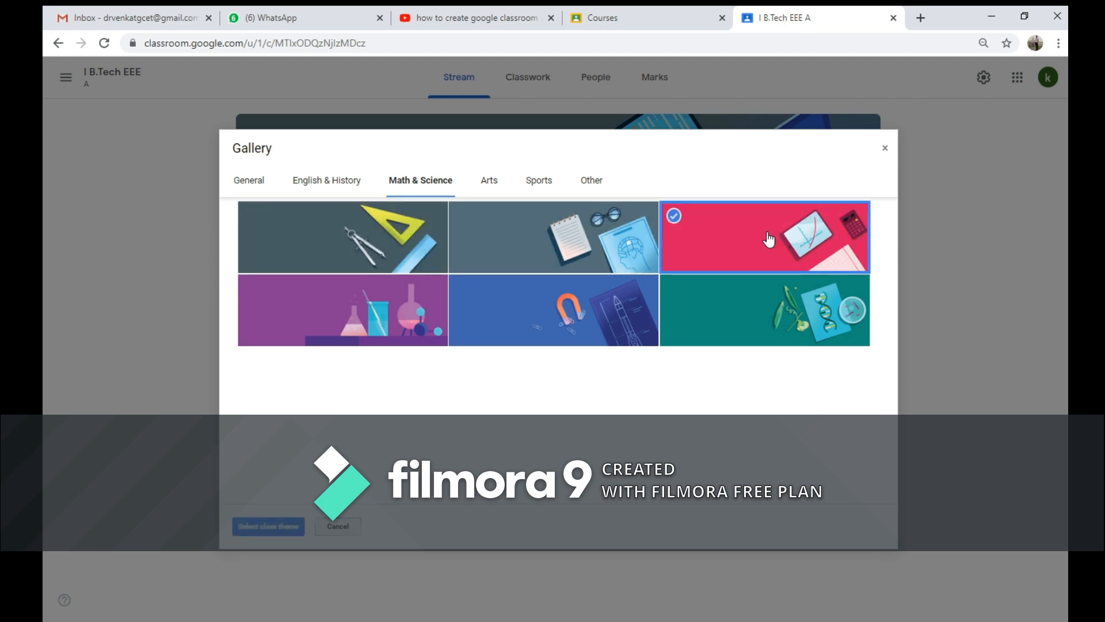
click(255, 531)
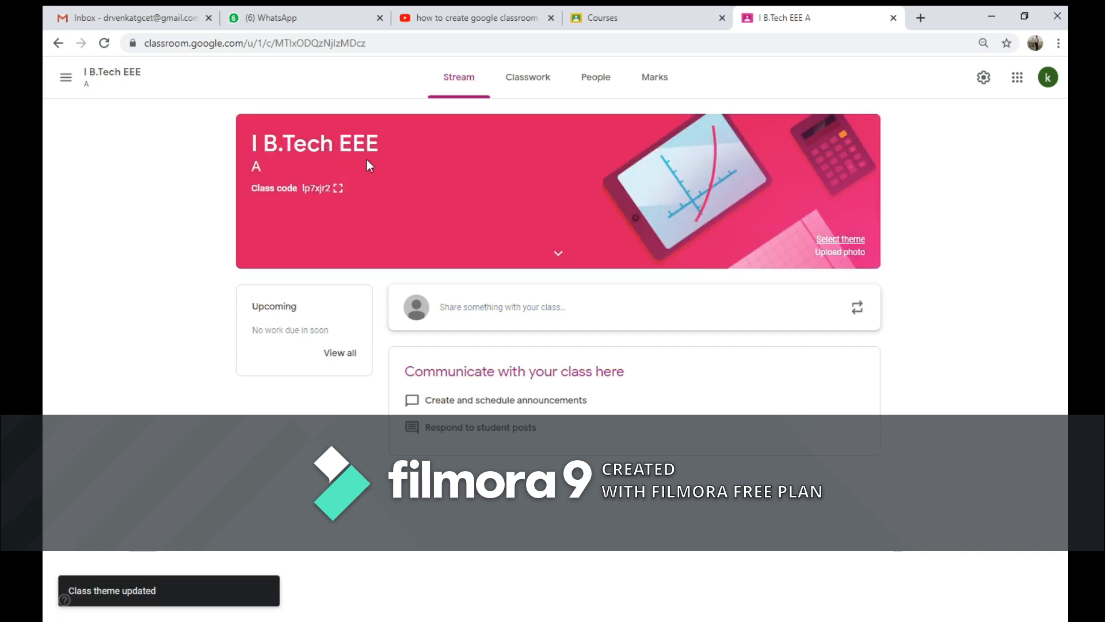
Step: Check the header photo upload option, and look through the Classwork, People and Marks pages before returning to Stream
click(845, 252)
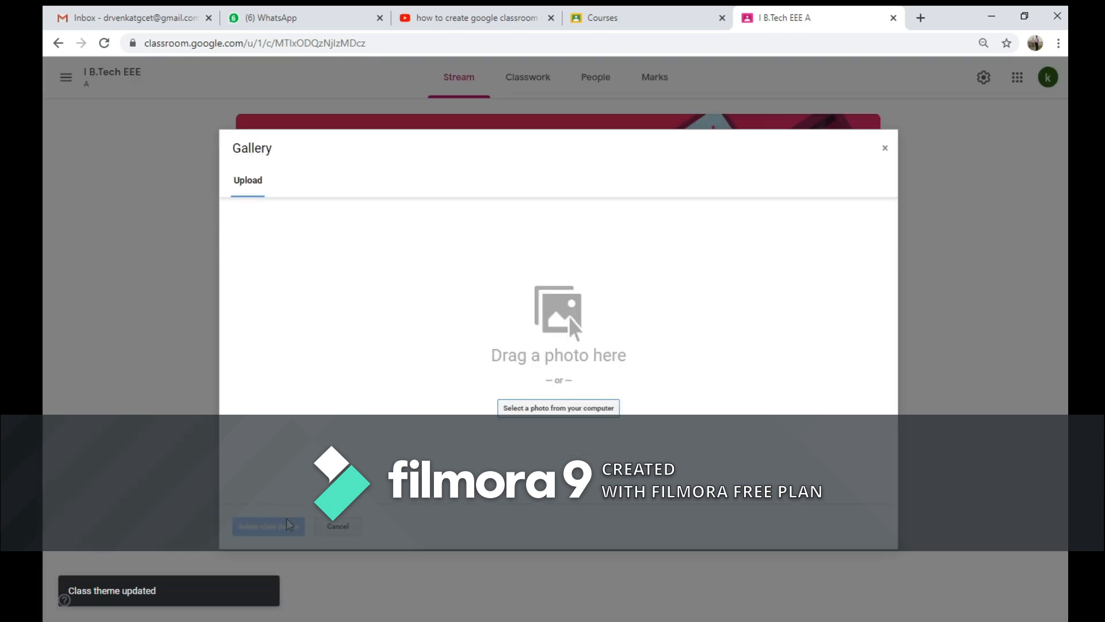
click(333, 526)
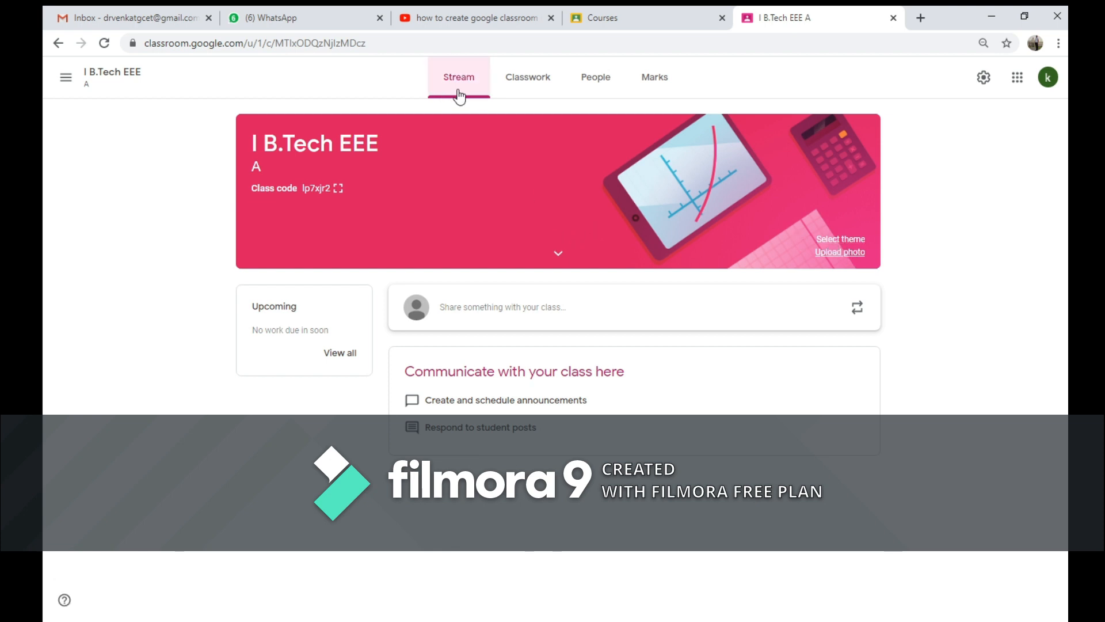
click(543, 85)
click(605, 87)
click(661, 80)
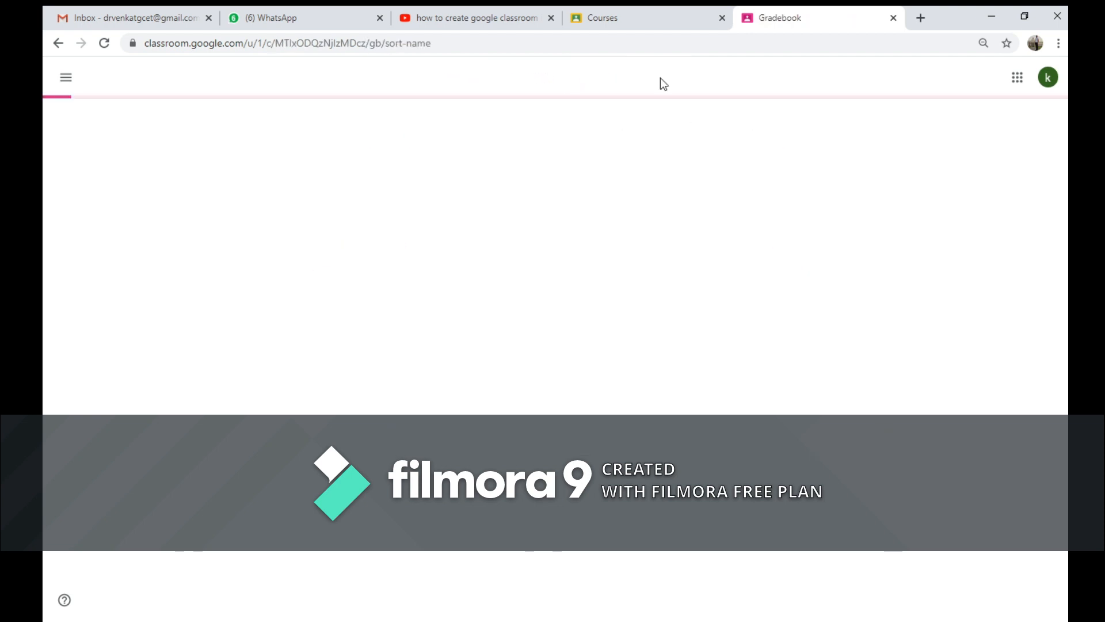
click(467, 81)
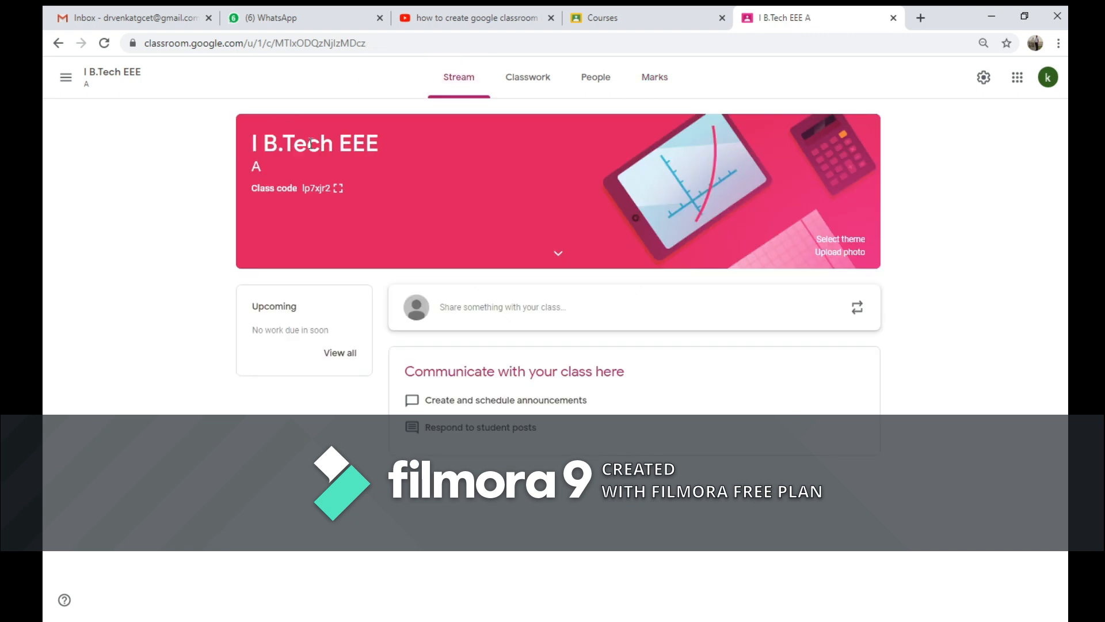
Step: Invite a student to the class by entering the student's e-mail address
click(601, 83)
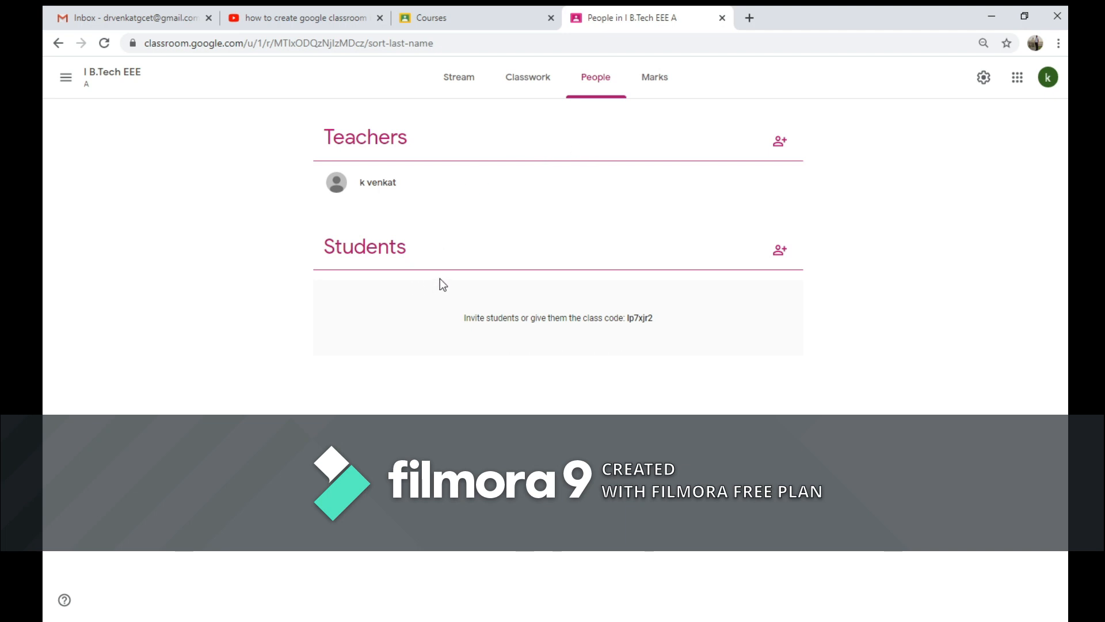
click(780, 251)
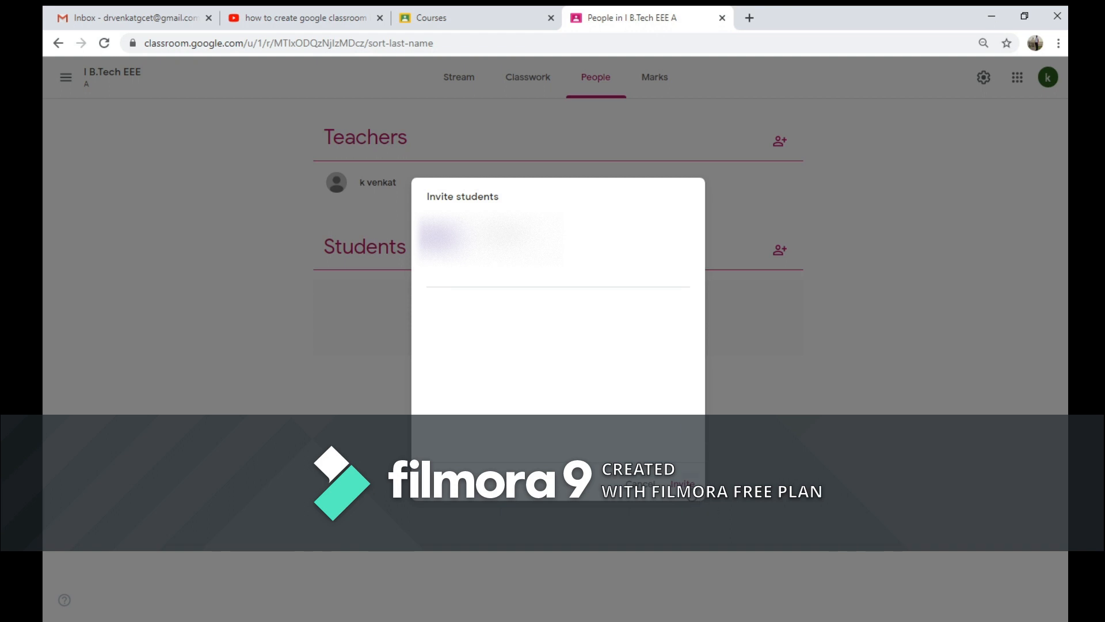
click(684, 485)
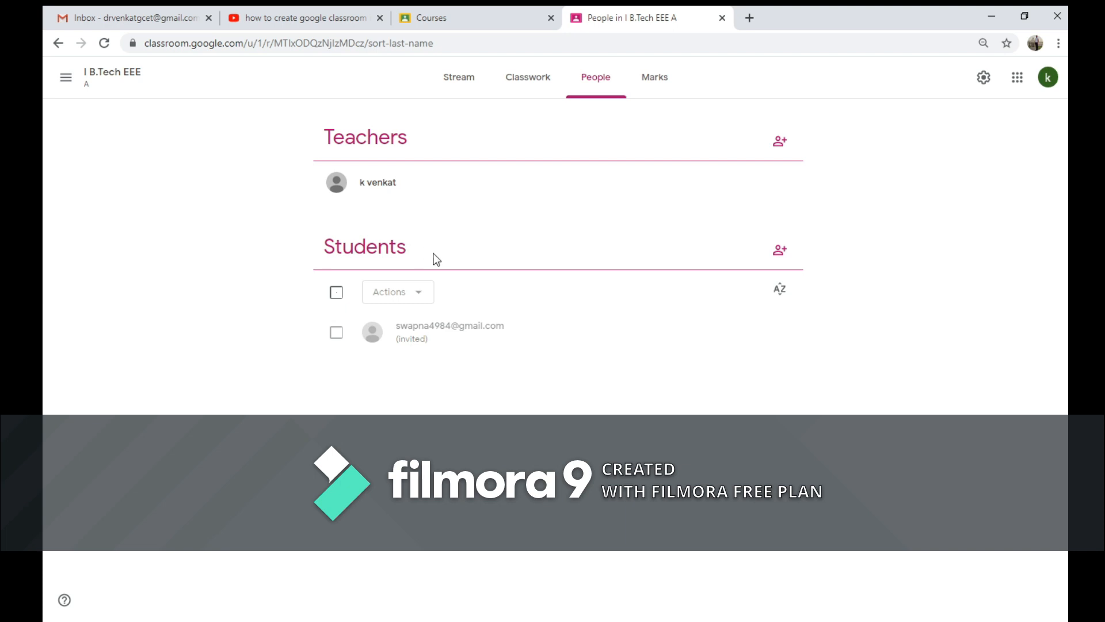
Step: Return to the class stream, enlarge the class code, copy it, and close the view
click(459, 75)
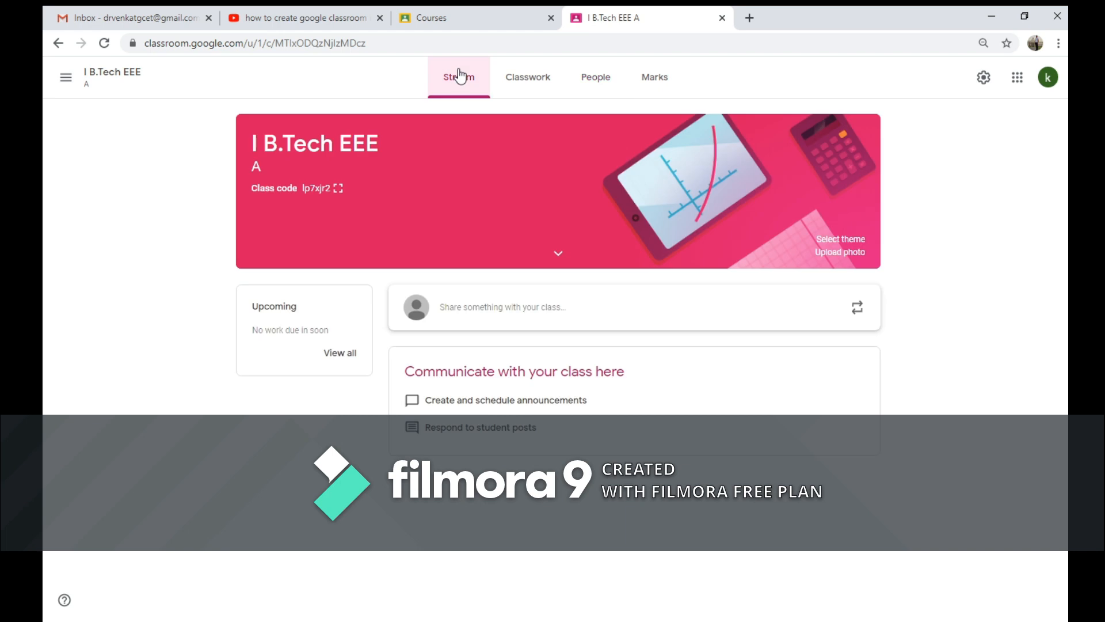
click(338, 189)
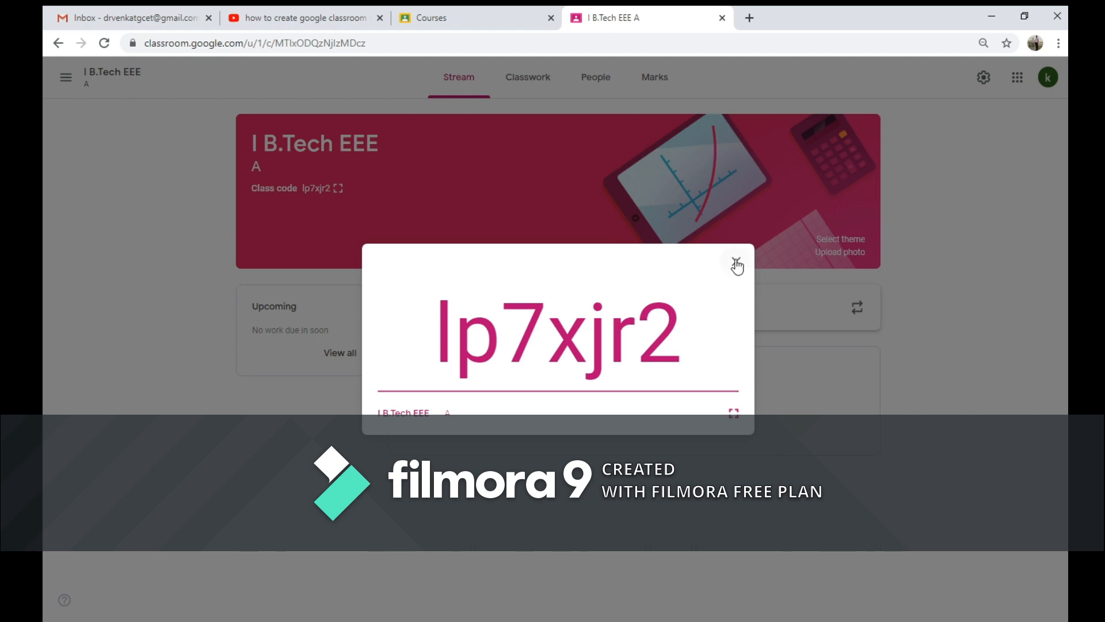
drag(435, 334, 697, 337)
key(ctrl+c)
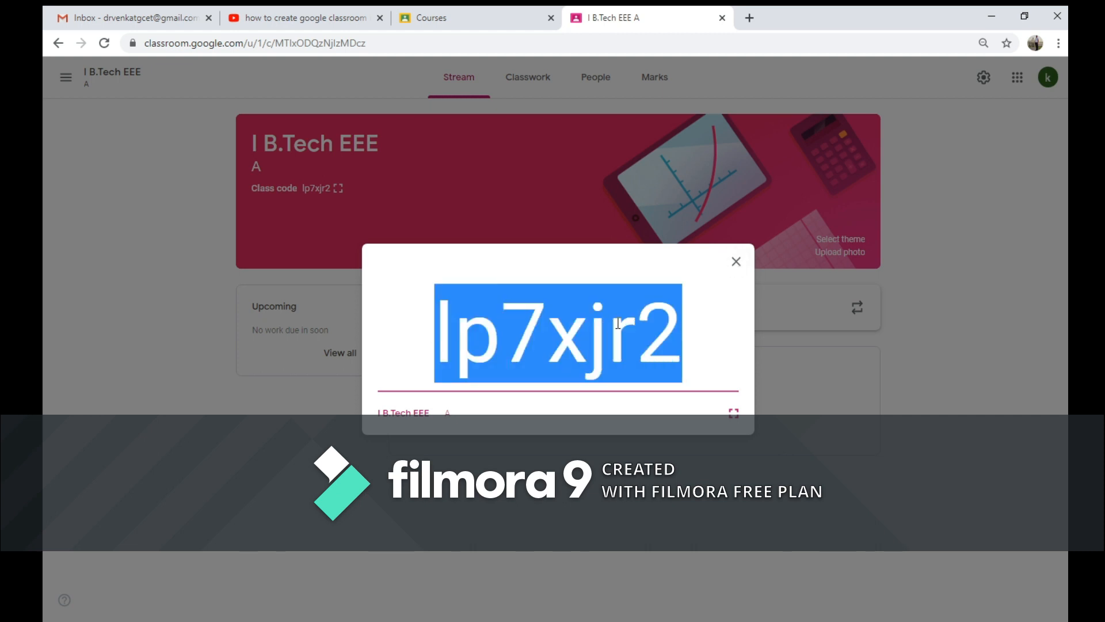
click(954, 232)
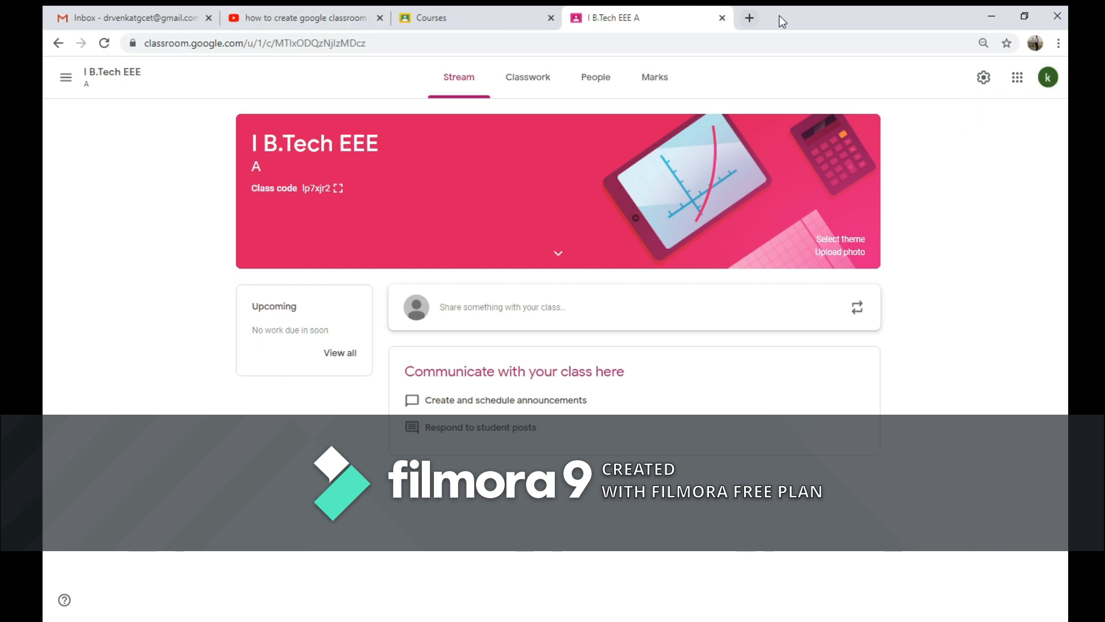
Step: Open Google Classroom in a new browser tab under the default student account
click(749, 11)
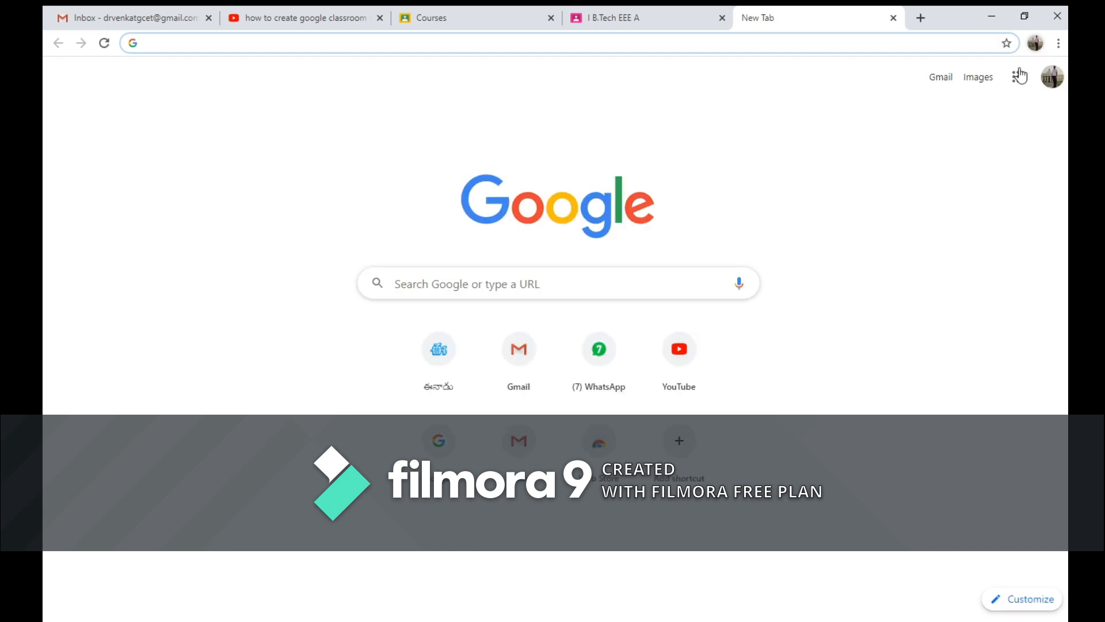
click(1020, 75)
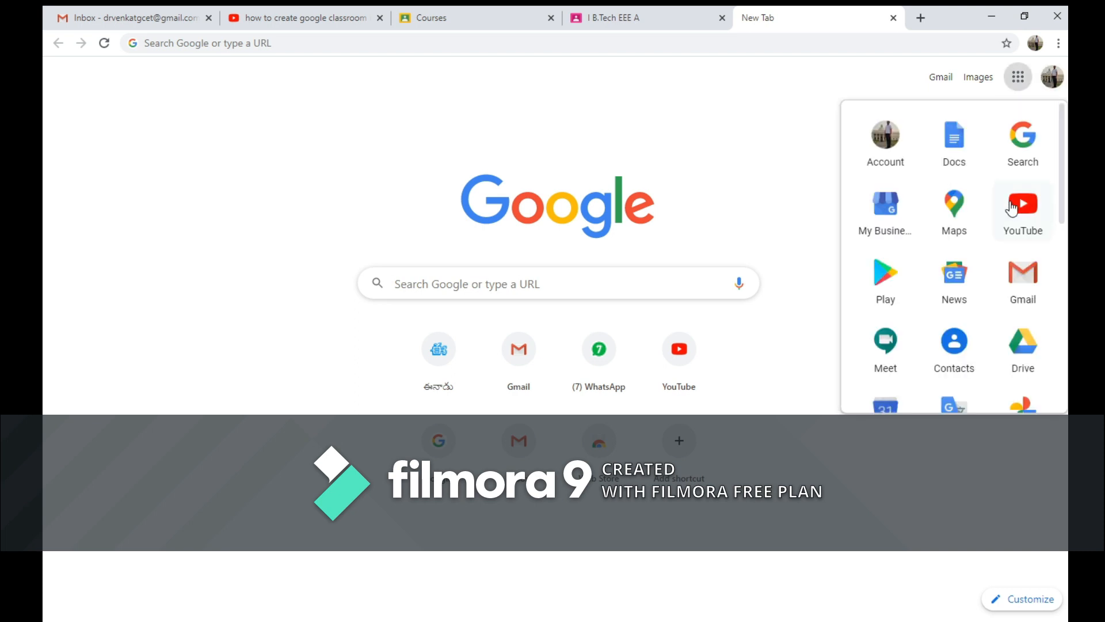
scroll(984, 274, down, 5)
click(958, 243)
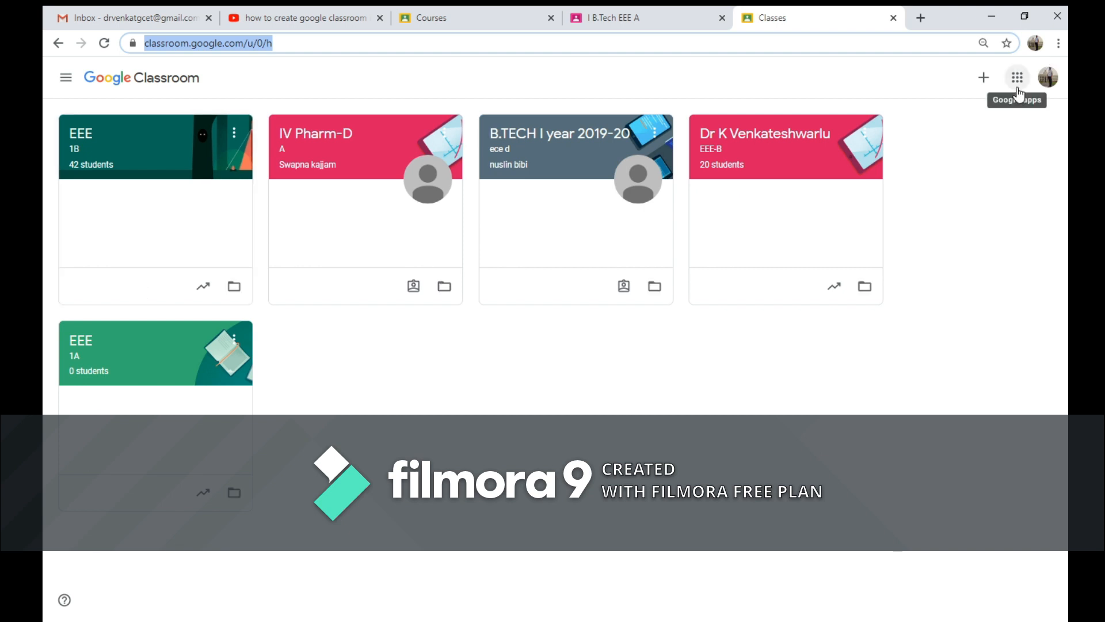
Step: Join the I B.Tech EEE class as a student by pasting the copied class code
click(983, 80)
click(957, 109)
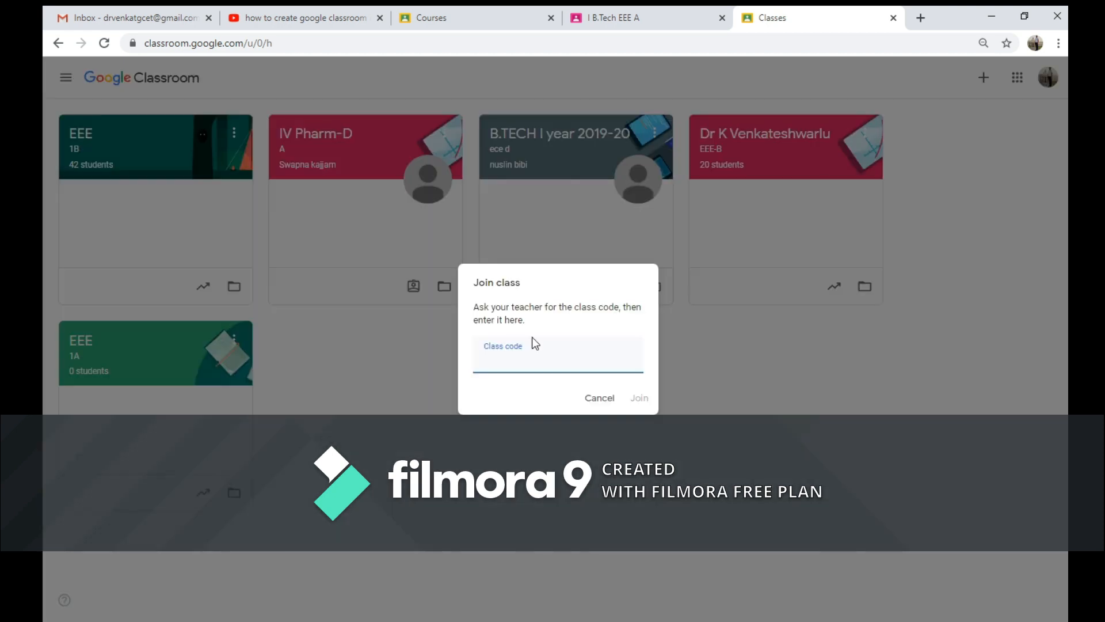
key(ctrl+v)
click(638, 399)
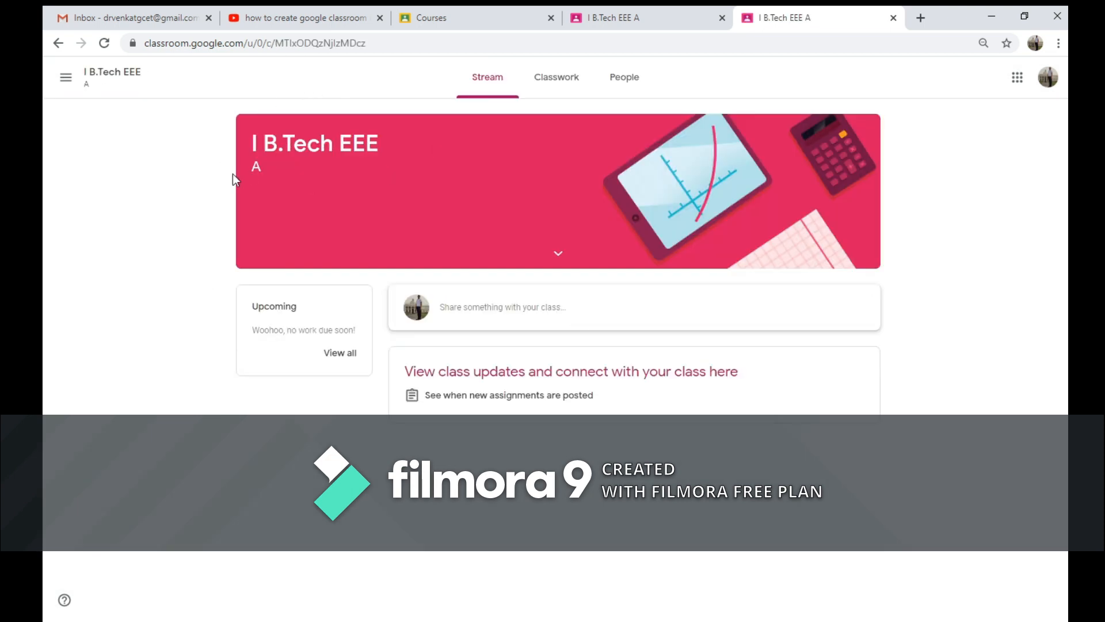
Step: Compare the class's People page in the student and teacher accounts, and close the student's tab
click(626, 83)
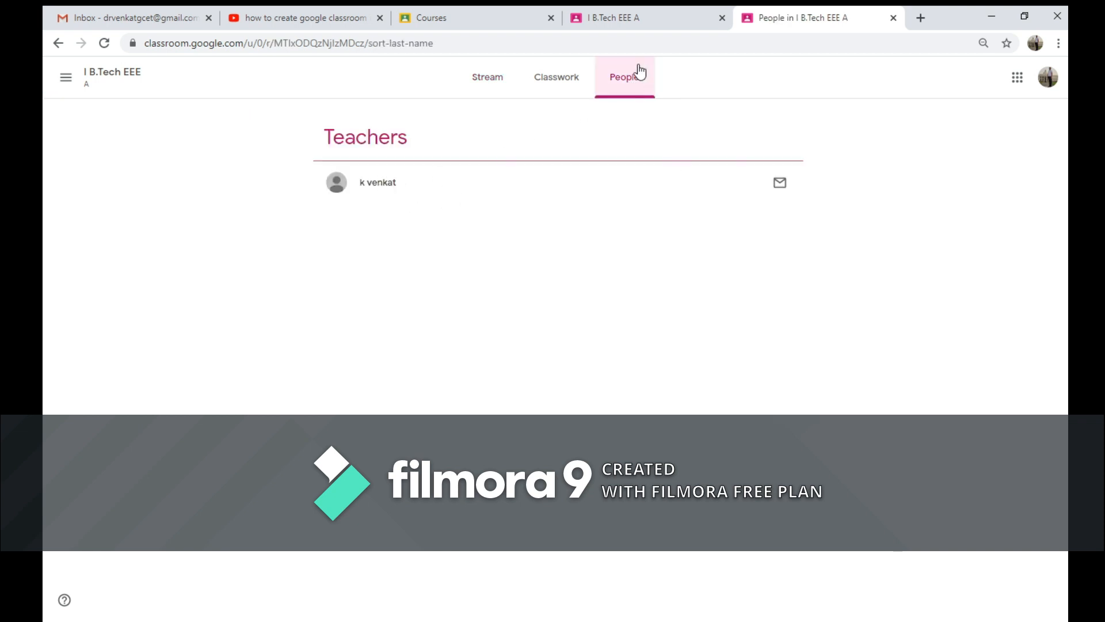
click(625, 23)
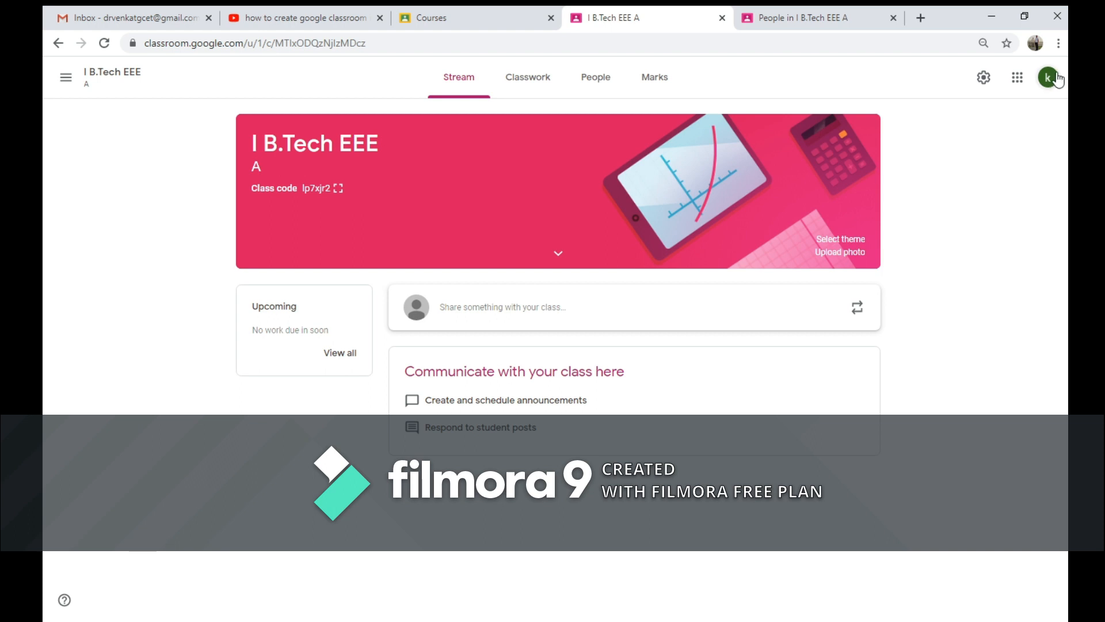
click(614, 86)
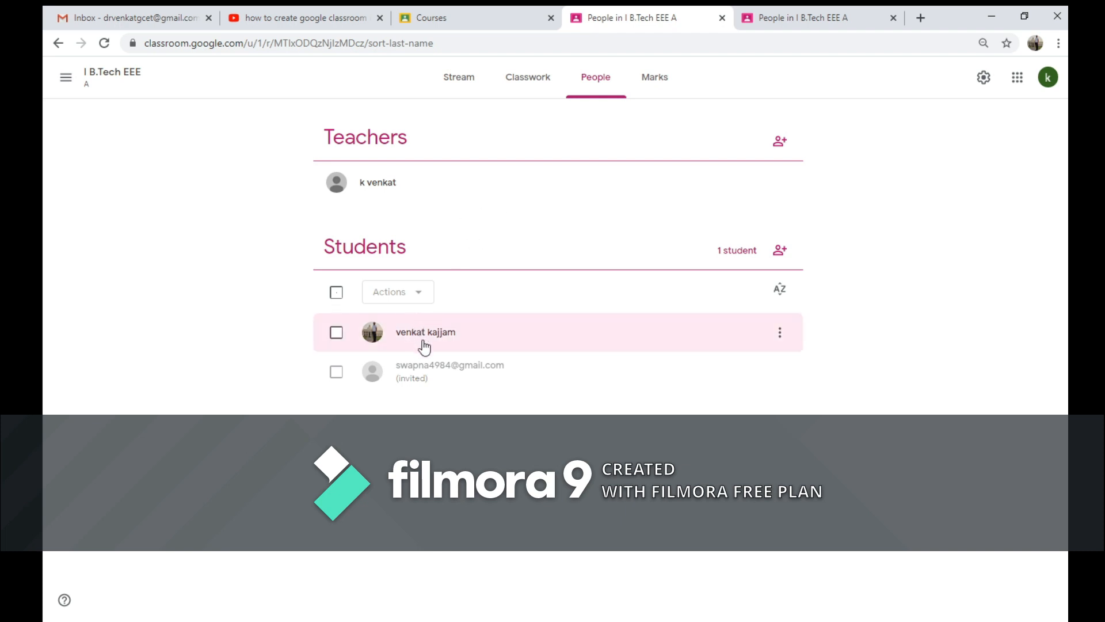
click(893, 18)
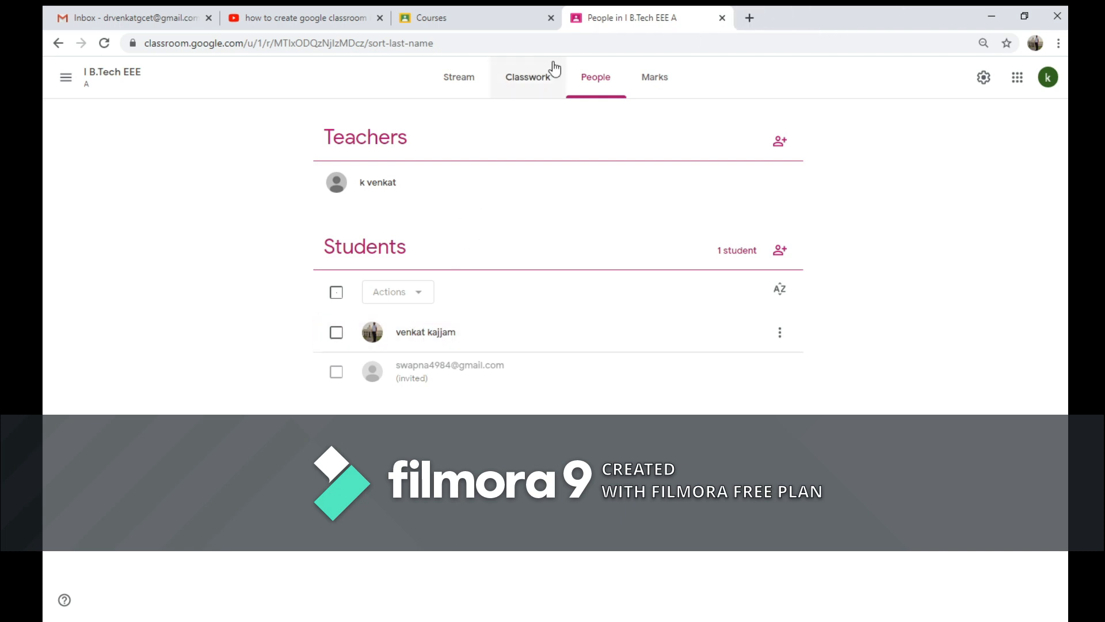
Step: Revisit the class code on the Stream page, then check the student invitation form on the People page and cancel it
click(457, 79)
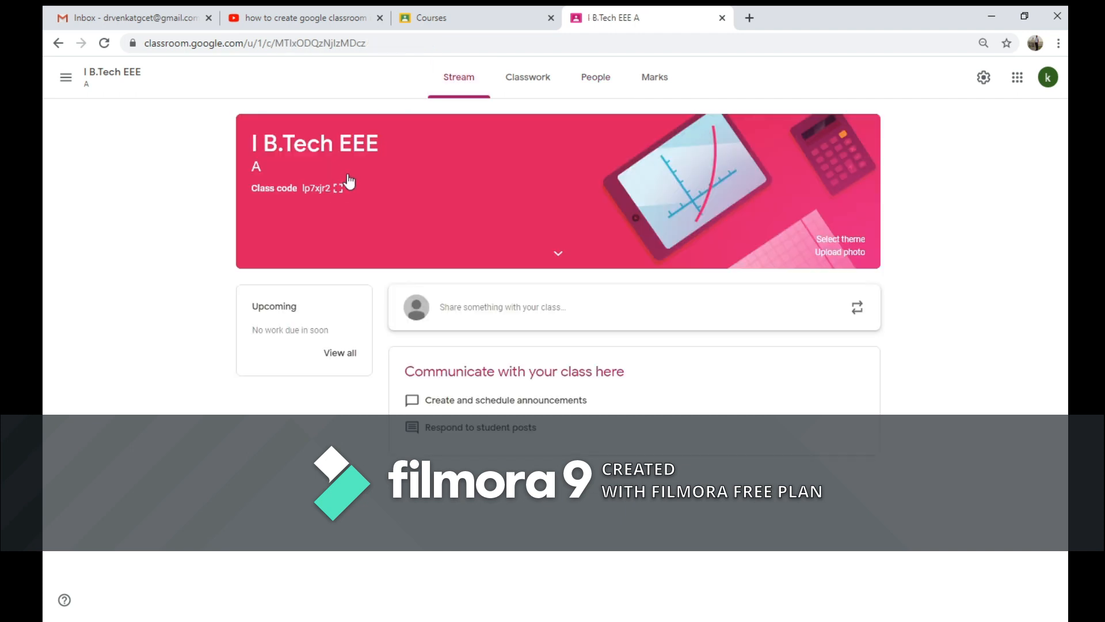
click(599, 84)
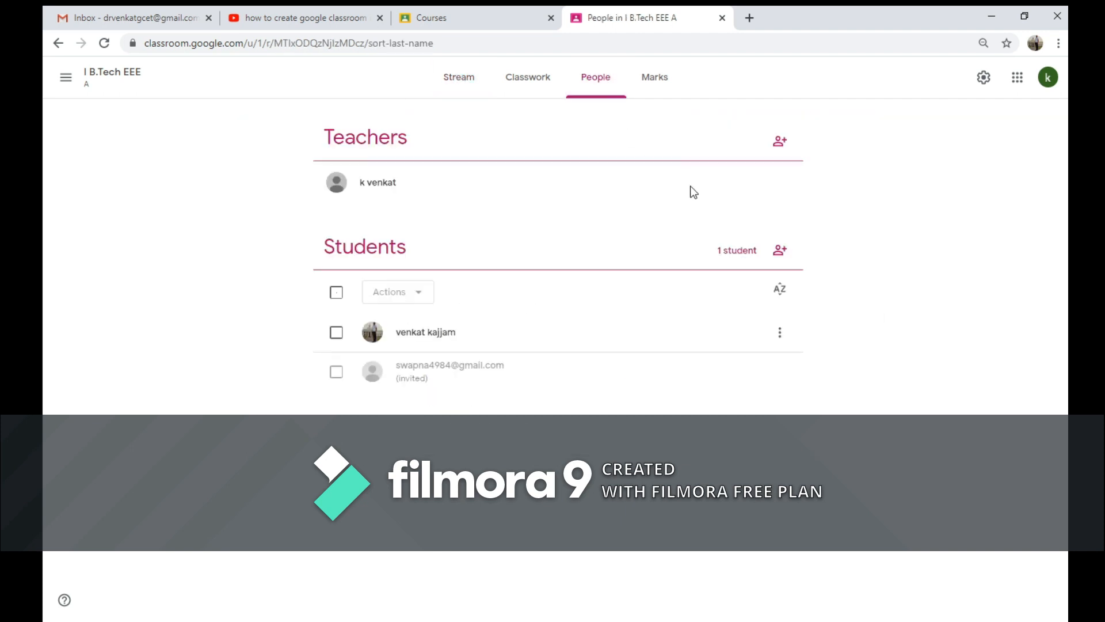
click(780, 250)
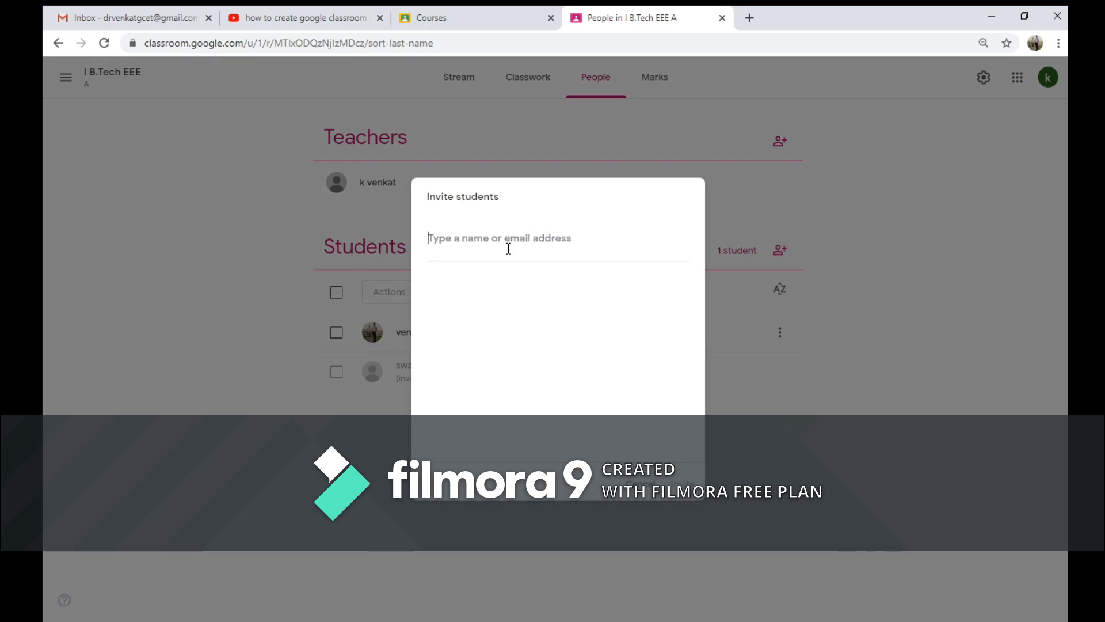
click(649, 484)
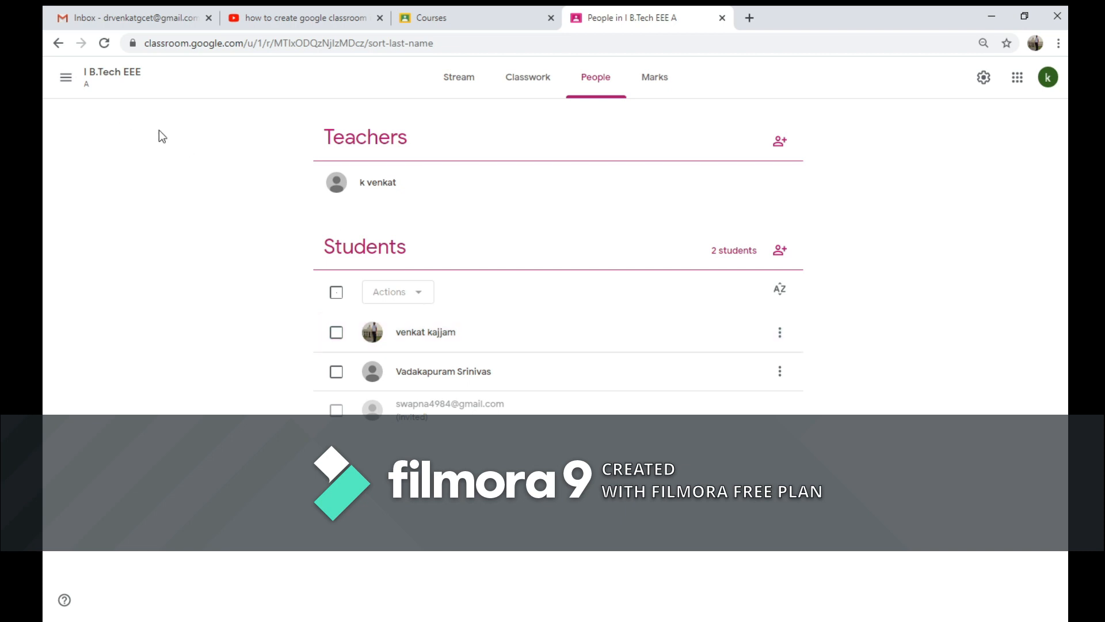
Step: Open the class settings and review the class code options and the Stream posting permissions, keeping Students can post and comment
click(982, 79)
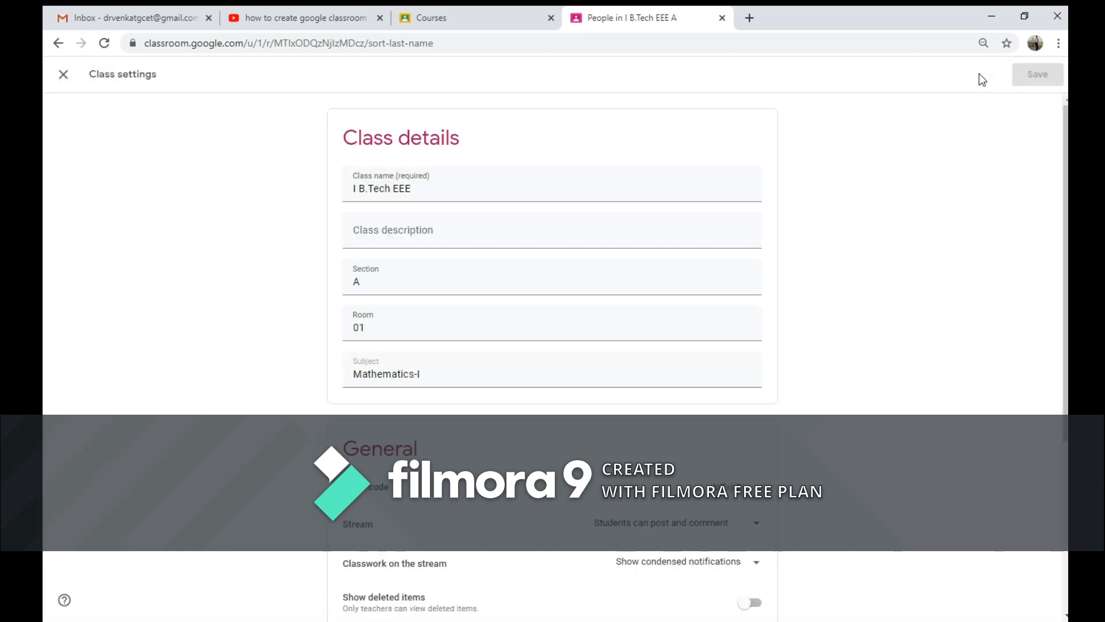
scroll(513, 363, down, 5)
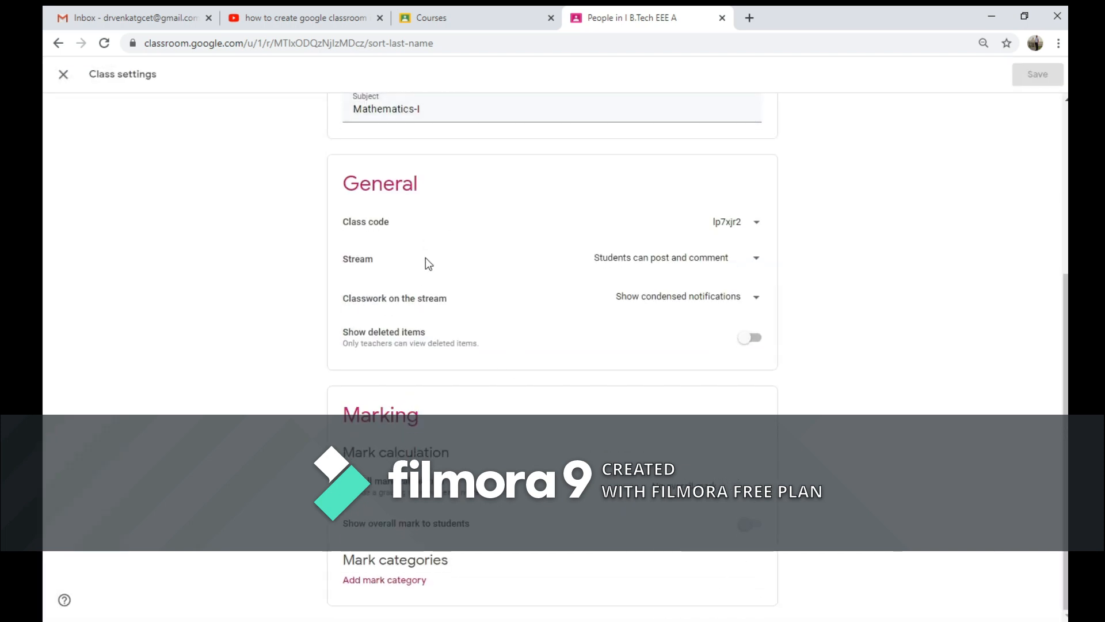
click(750, 223)
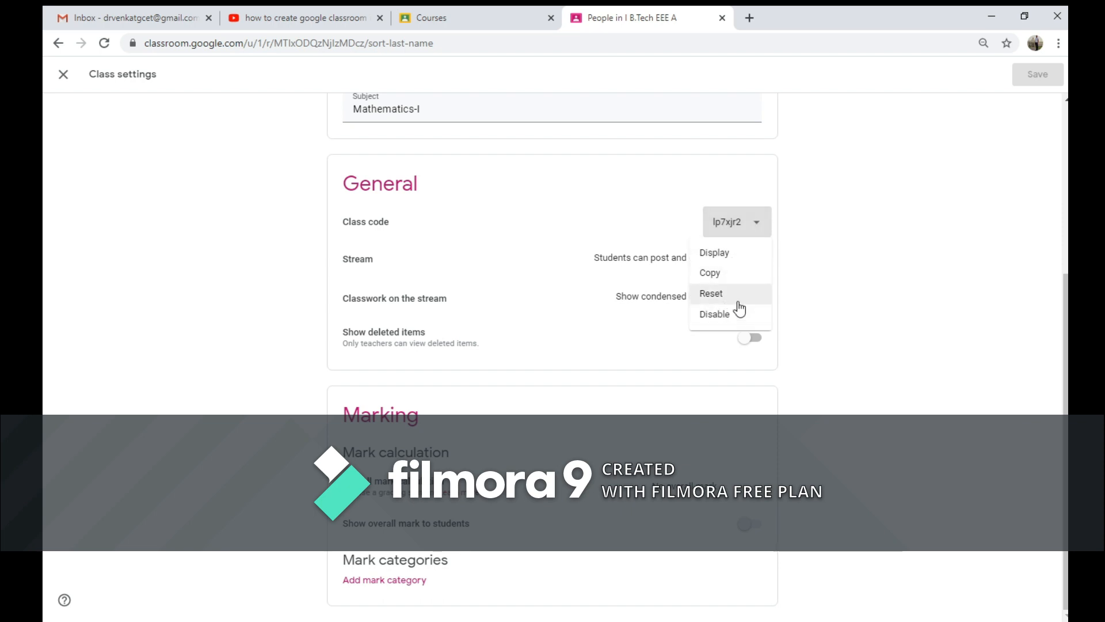
click(501, 262)
click(650, 264)
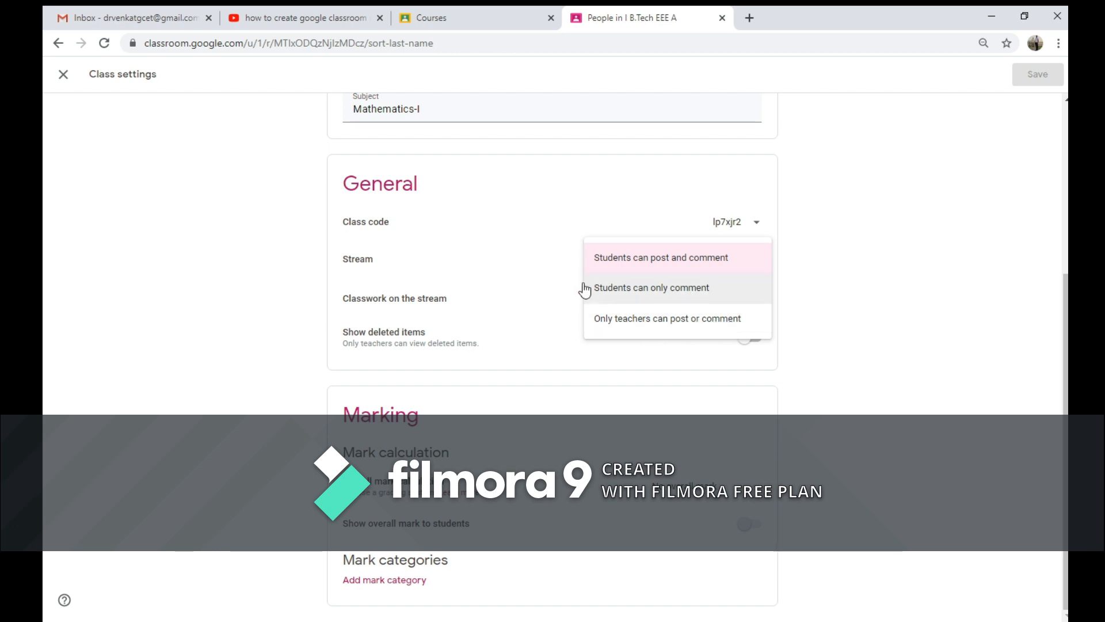
click(658, 266)
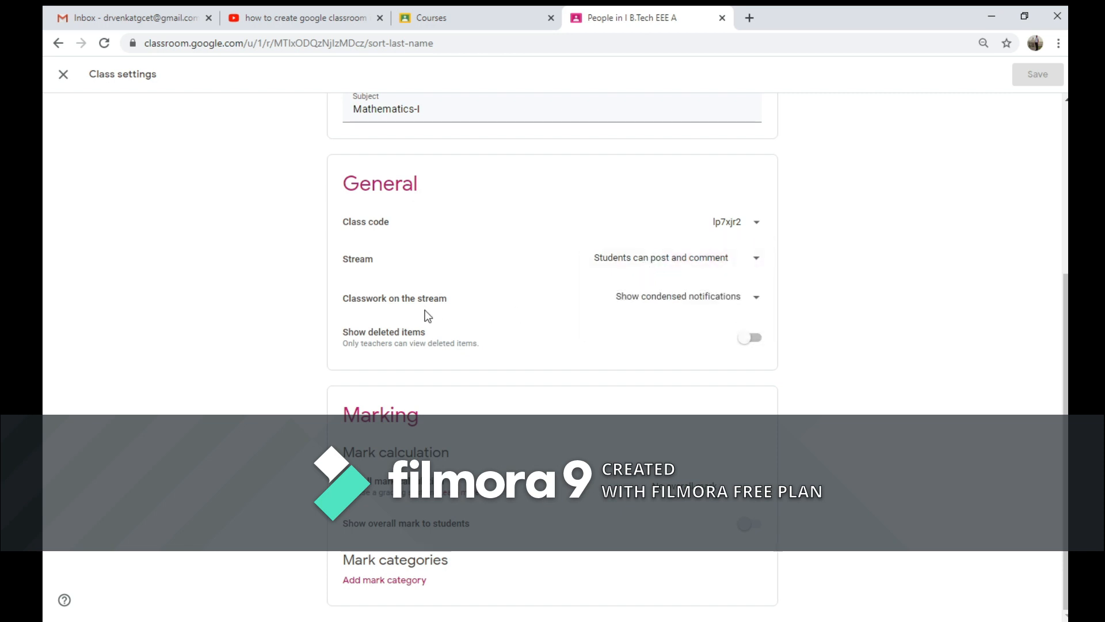
Step: Review the Classwork on the stream, deleted items and marking settings, and close the class settings without saving
click(712, 303)
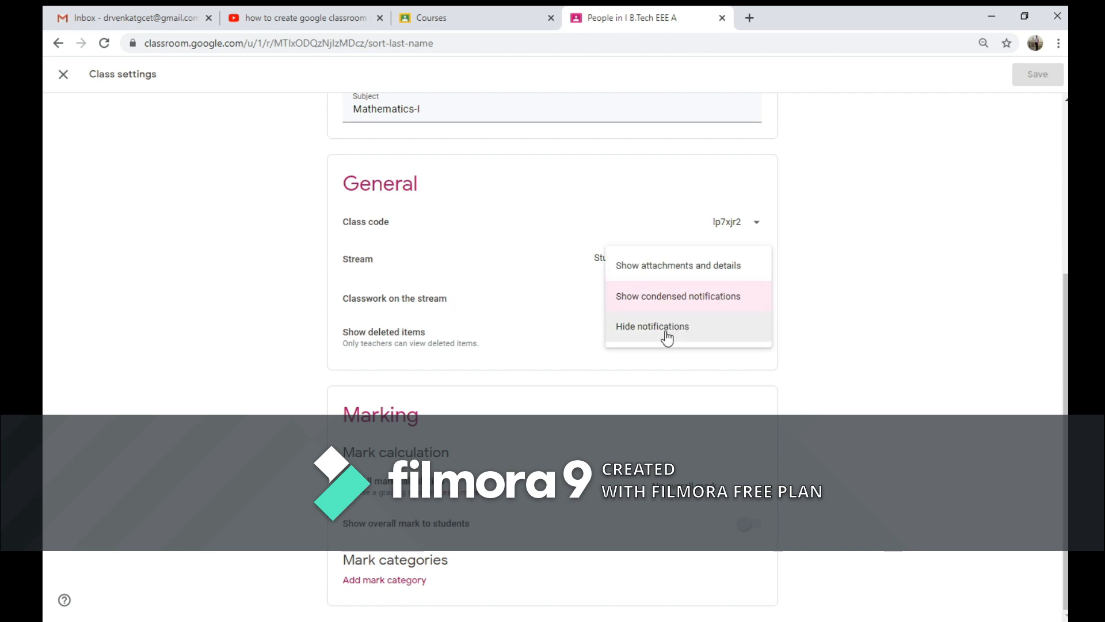
triple_click(495, 317)
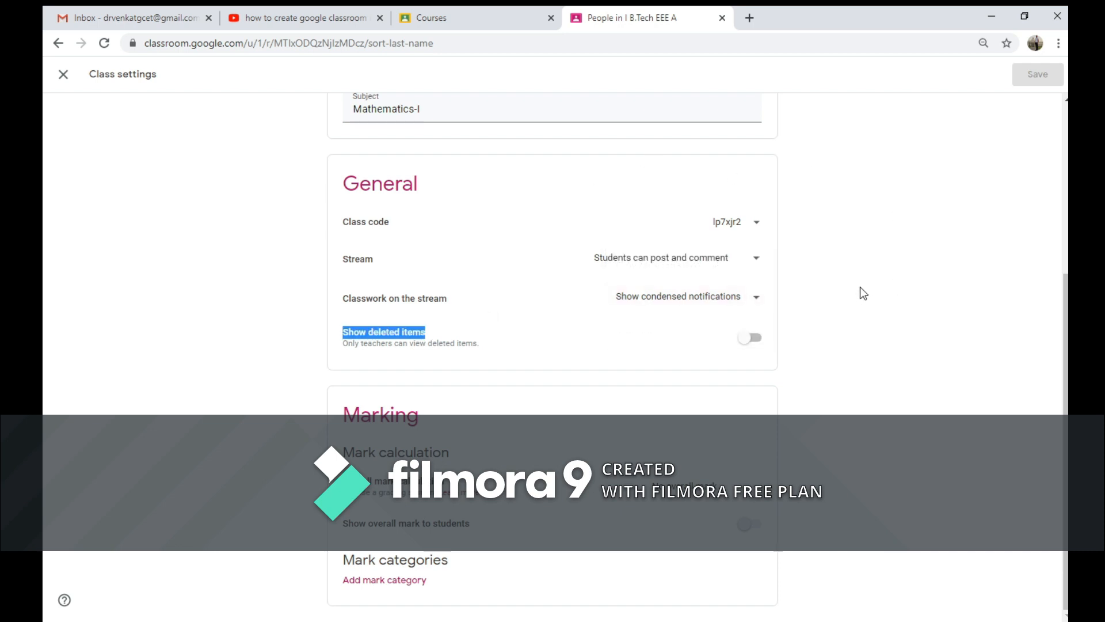
click(816, 308)
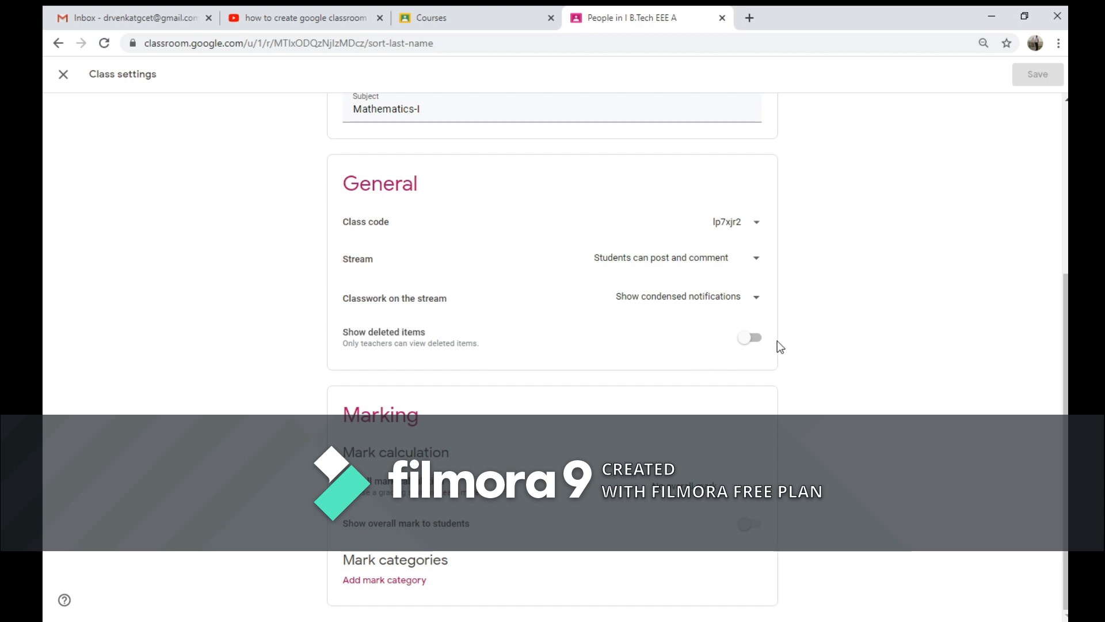
click(659, 302)
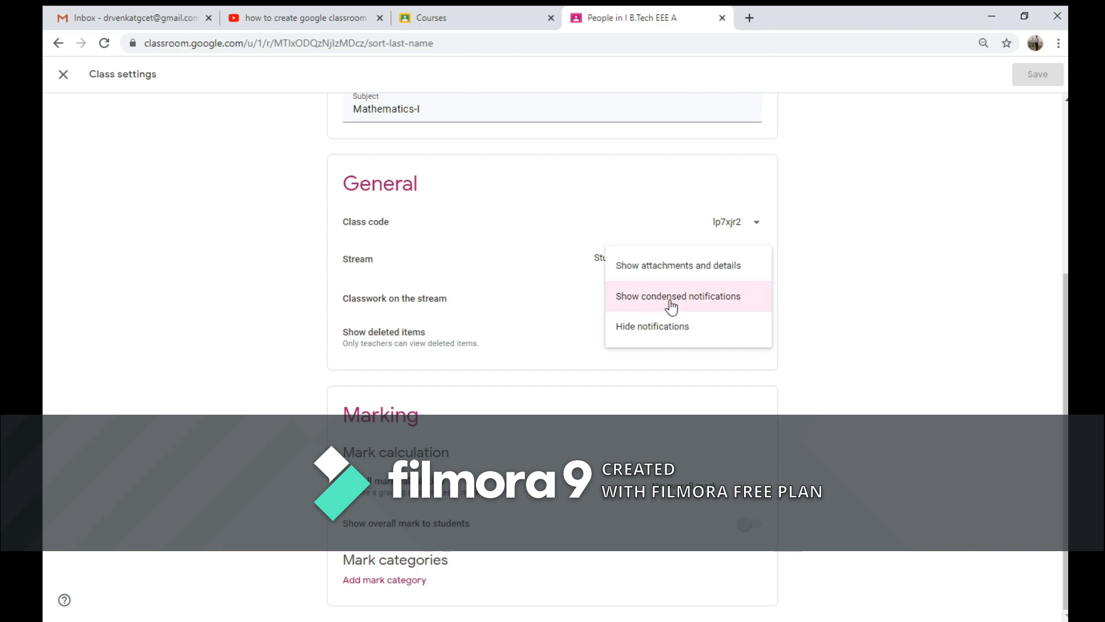
click(826, 314)
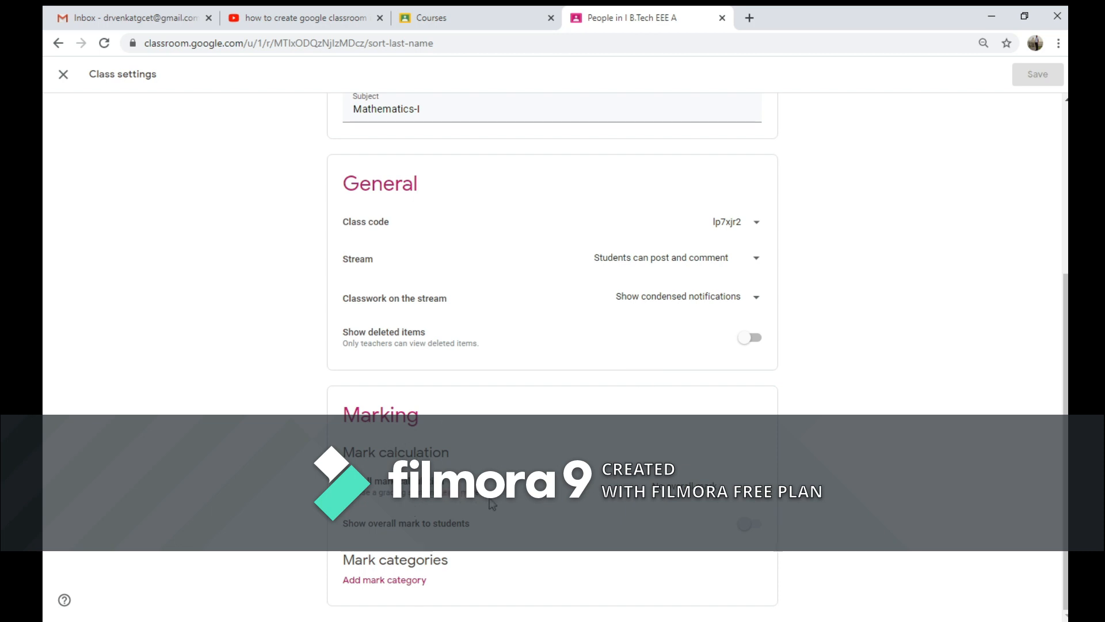
drag(450, 455, 343, 298)
scroll(275, 115, up, 5)
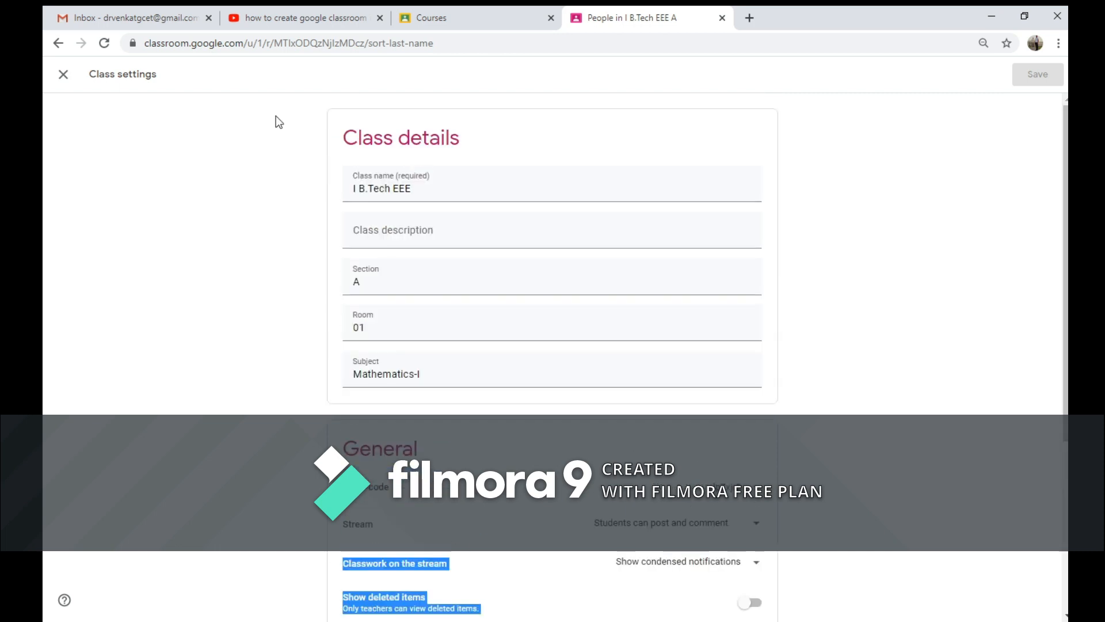
click(60, 73)
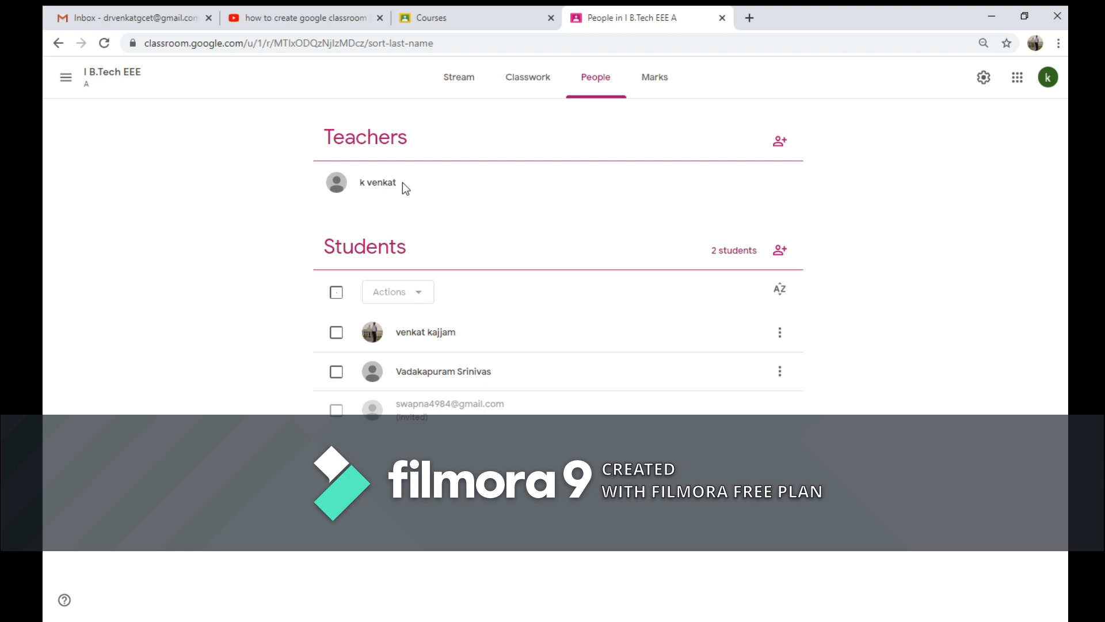
Step: Start a Stream announcement reading "hai every one welcome to my class"
click(529, 84)
click(460, 81)
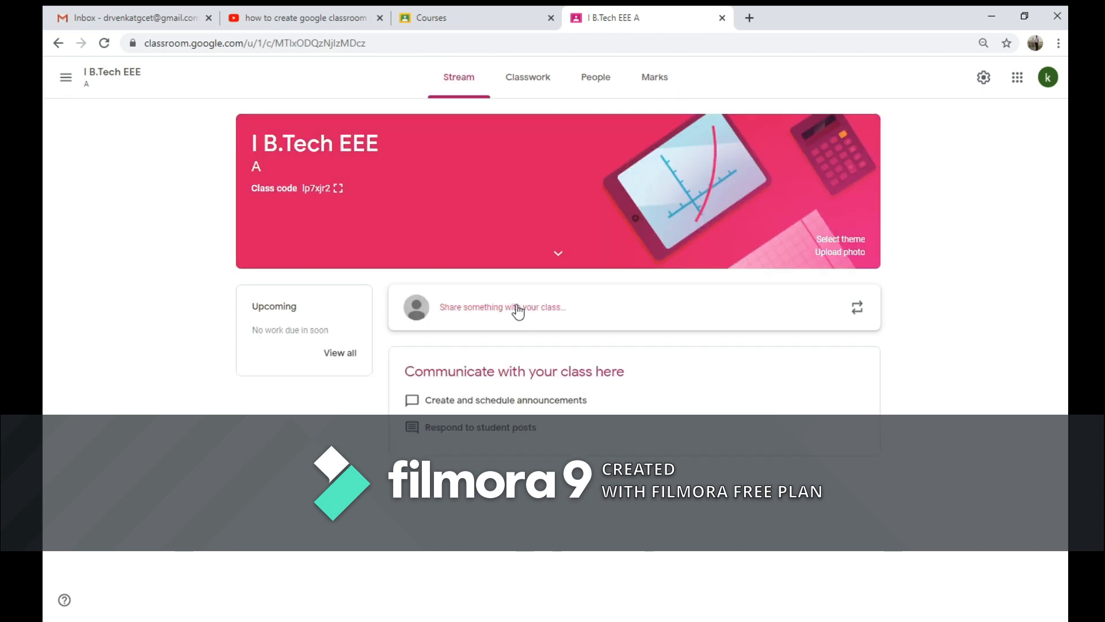
click(512, 309)
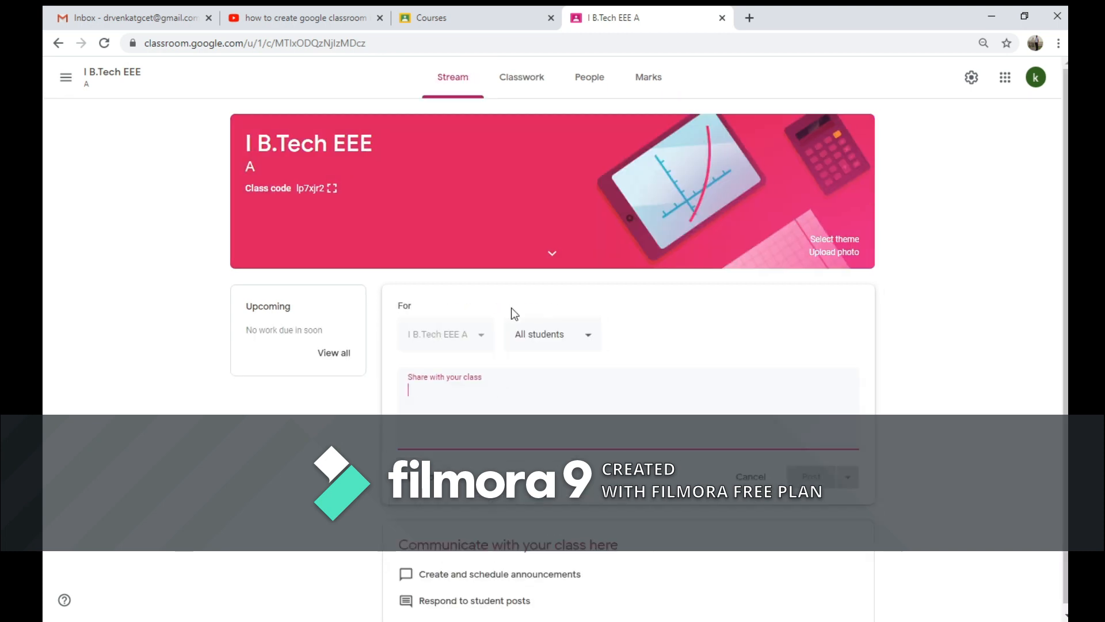
text(hai )
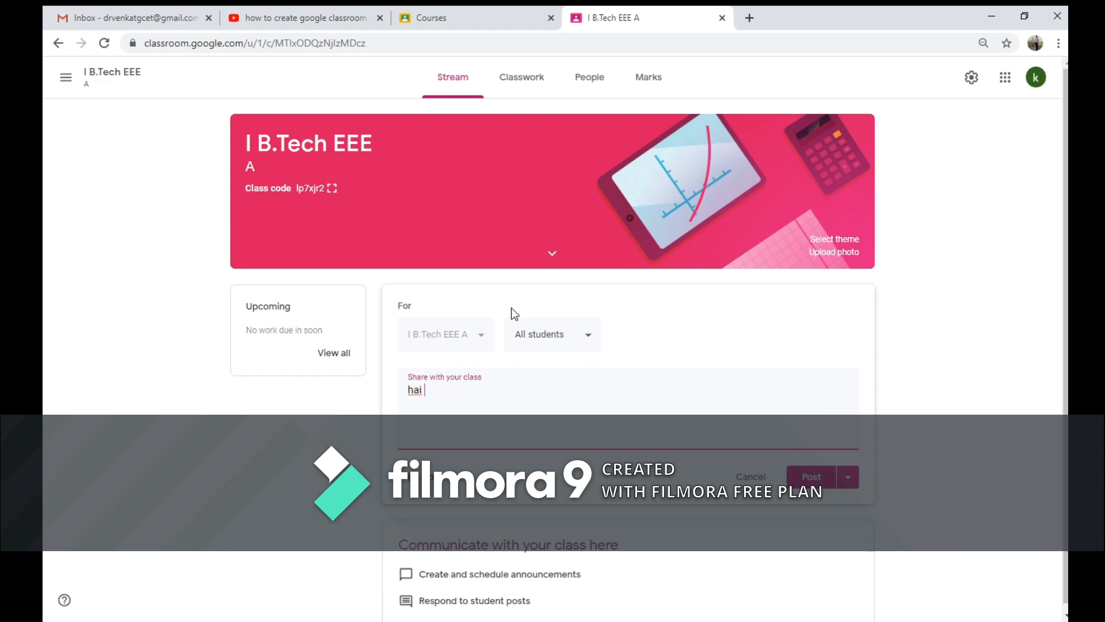
text(every one welcome to my class)
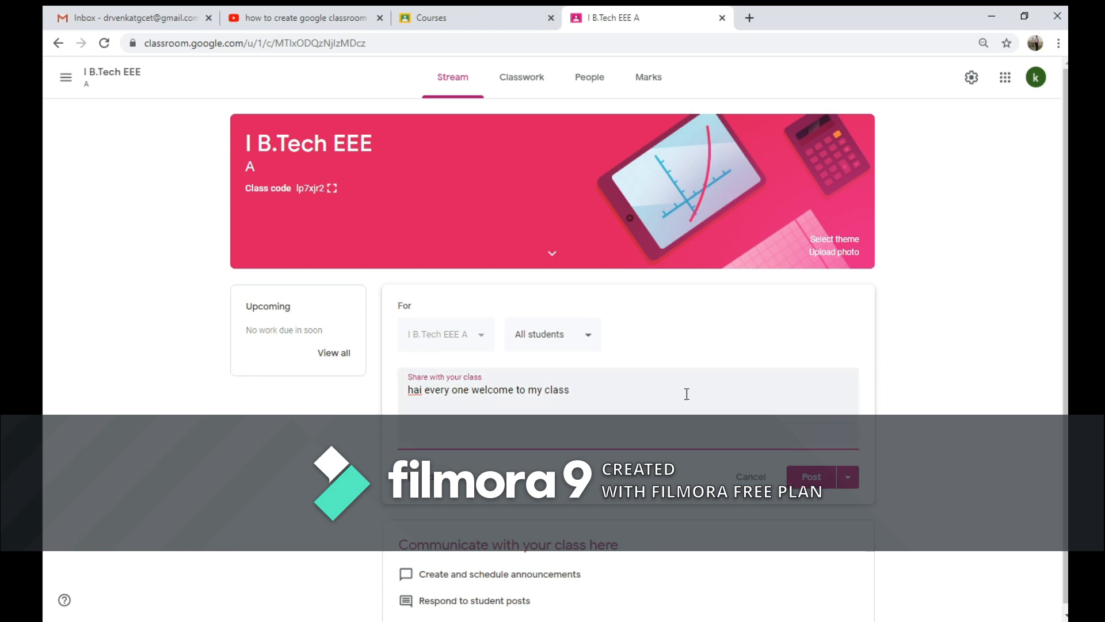
Step: Check the announcement's recipient choices, keep All students selected, and post it to the class
click(563, 339)
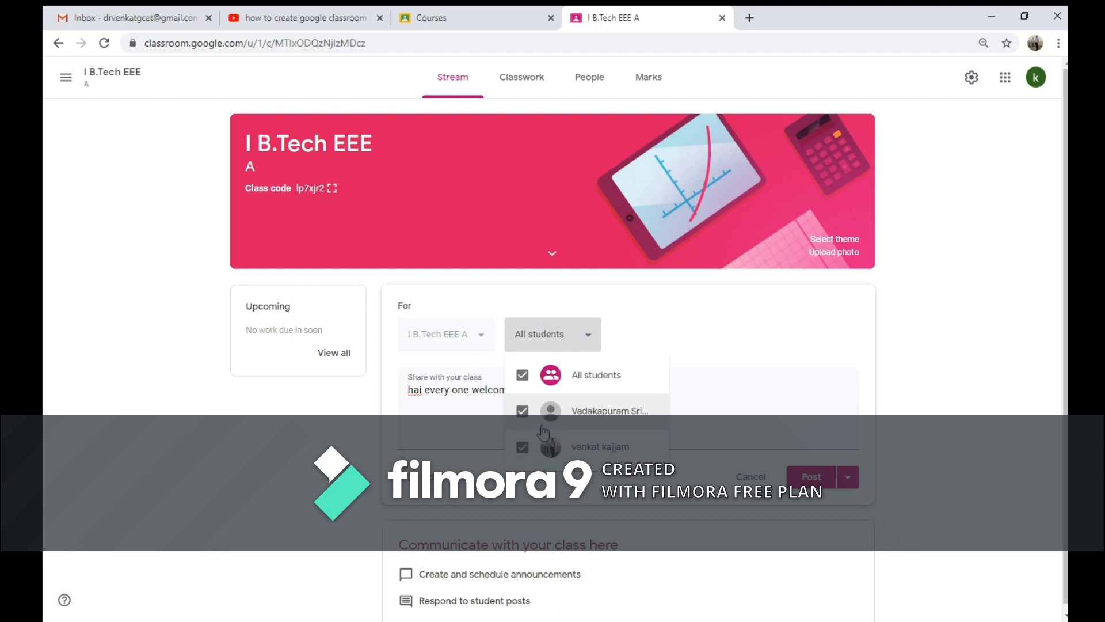
click(523, 377)
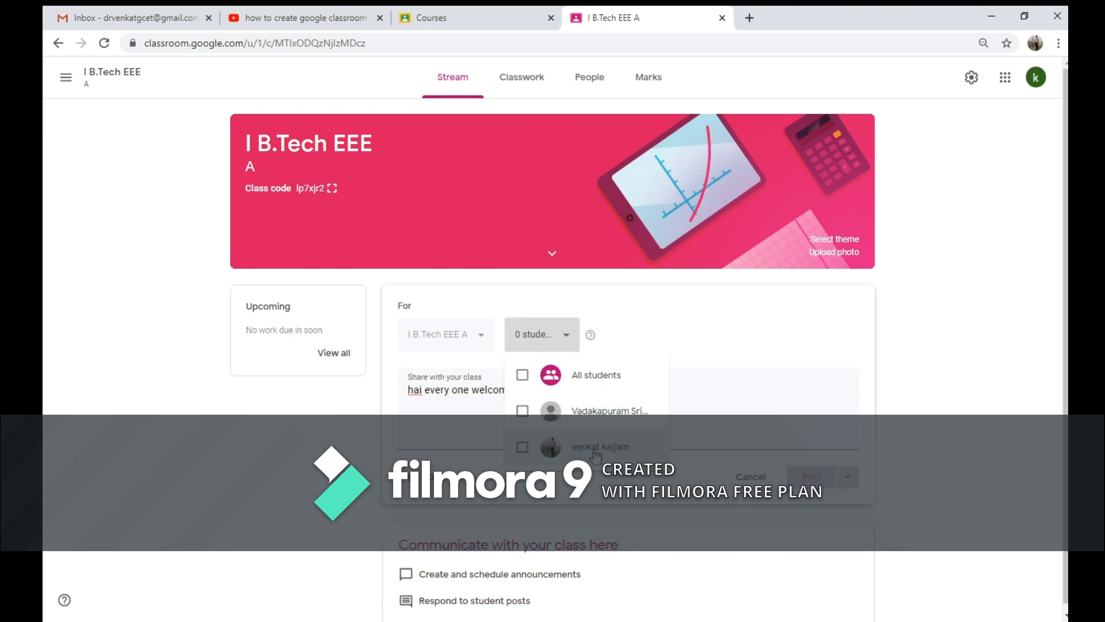
click(522, 377)
click(808, 482)
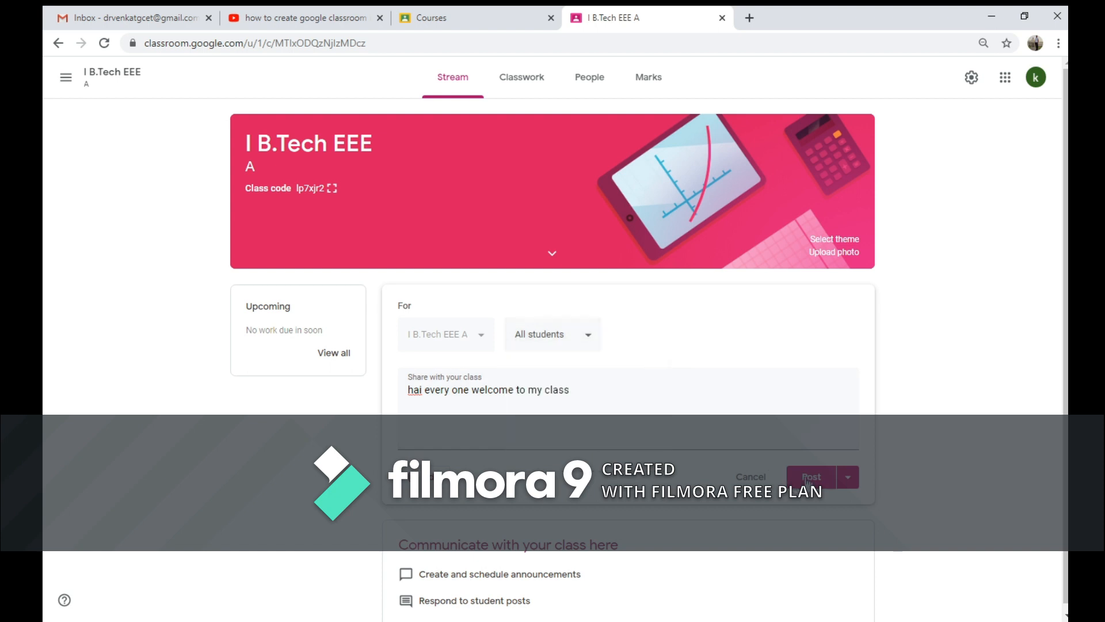
click(808, 477)
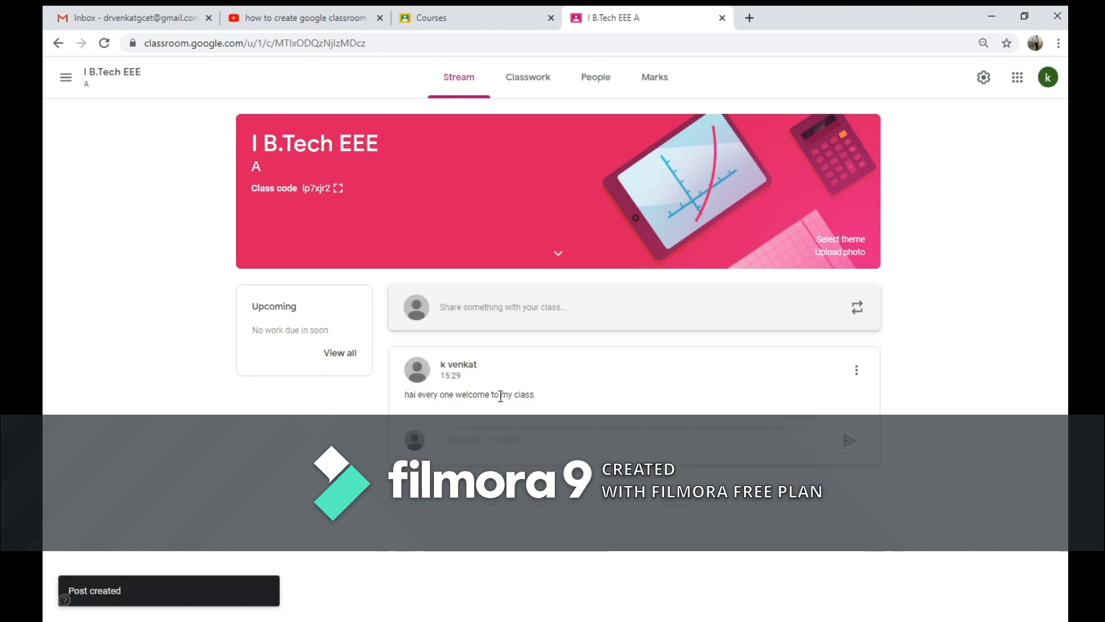
Step: Switch to the student account, open the I B.Tech EEE class to check the posted announcement, and return to the teacher's view
click(462, 23)
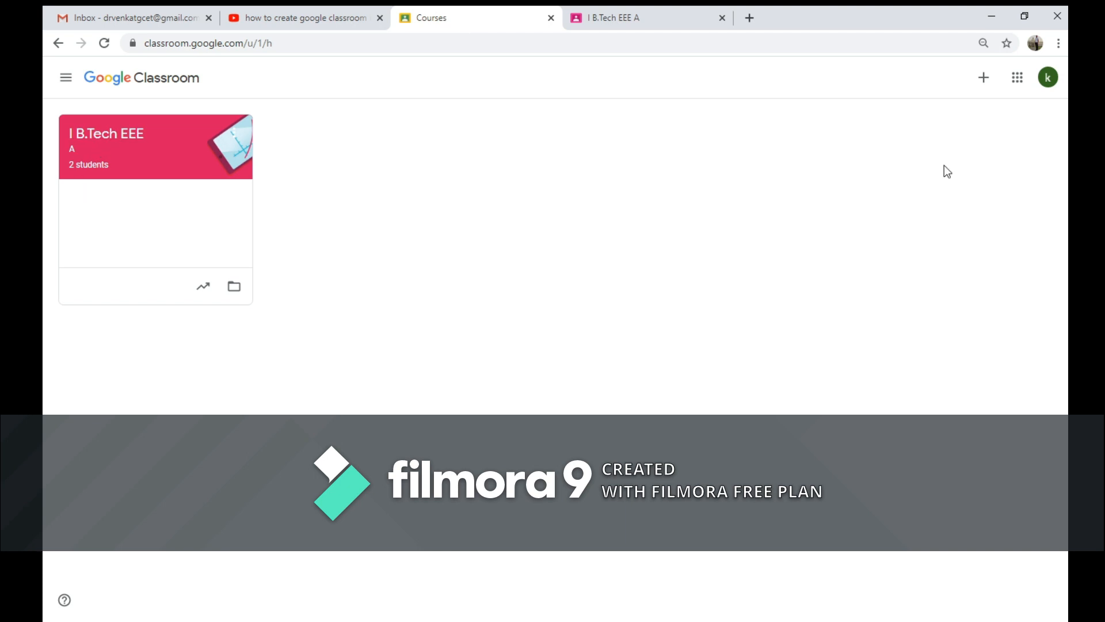
click(1049, 78)
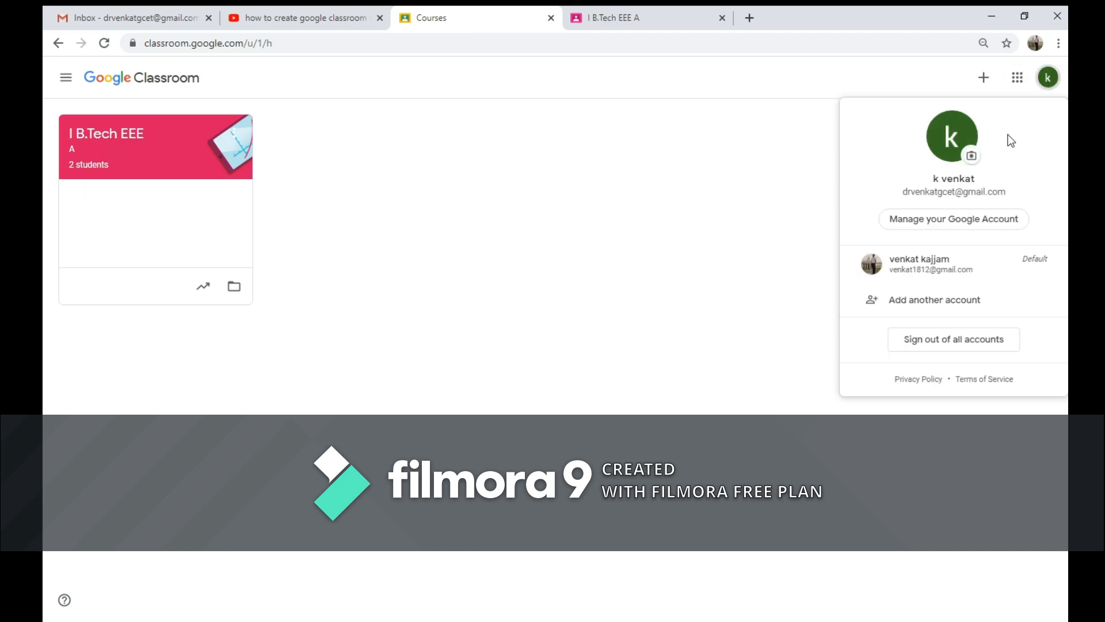
click(926, 268)
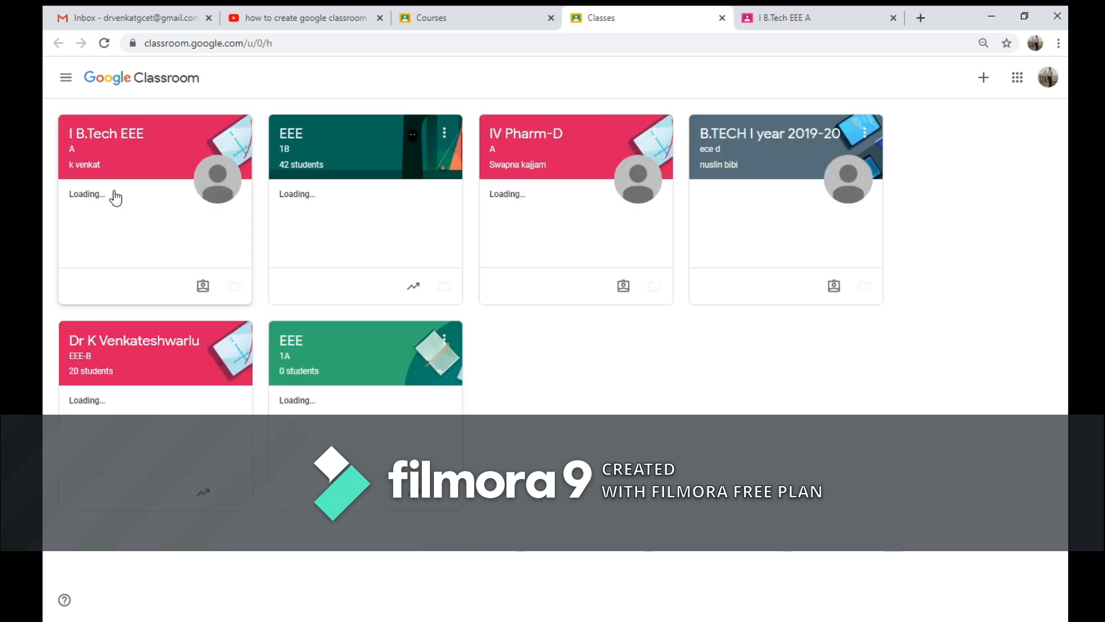
click(106, 135)
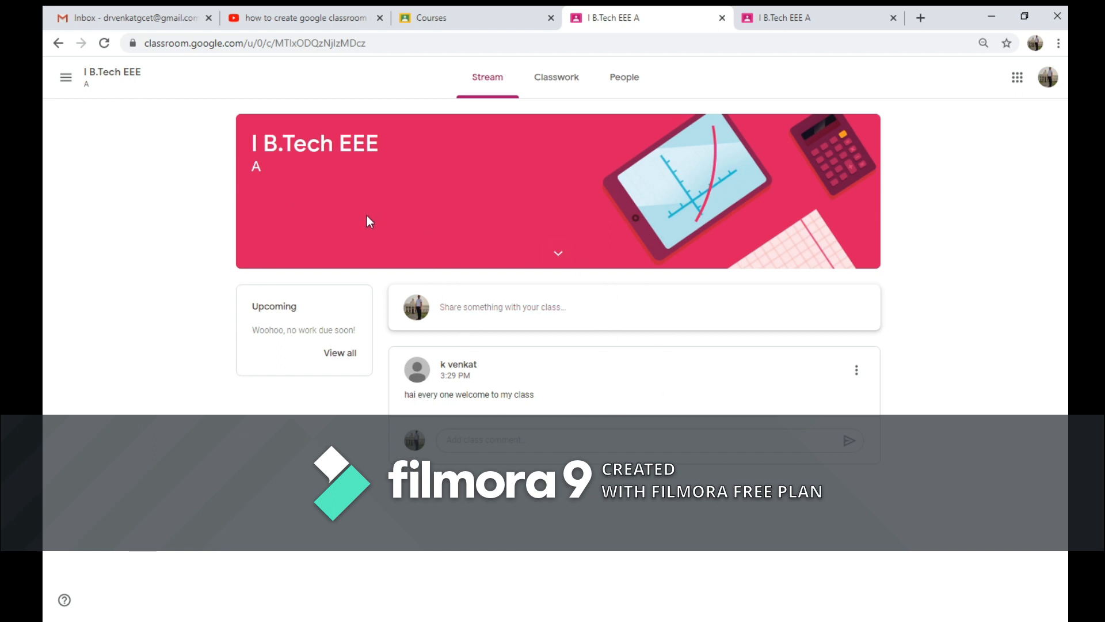
click(770, 19)
click(633, 16)
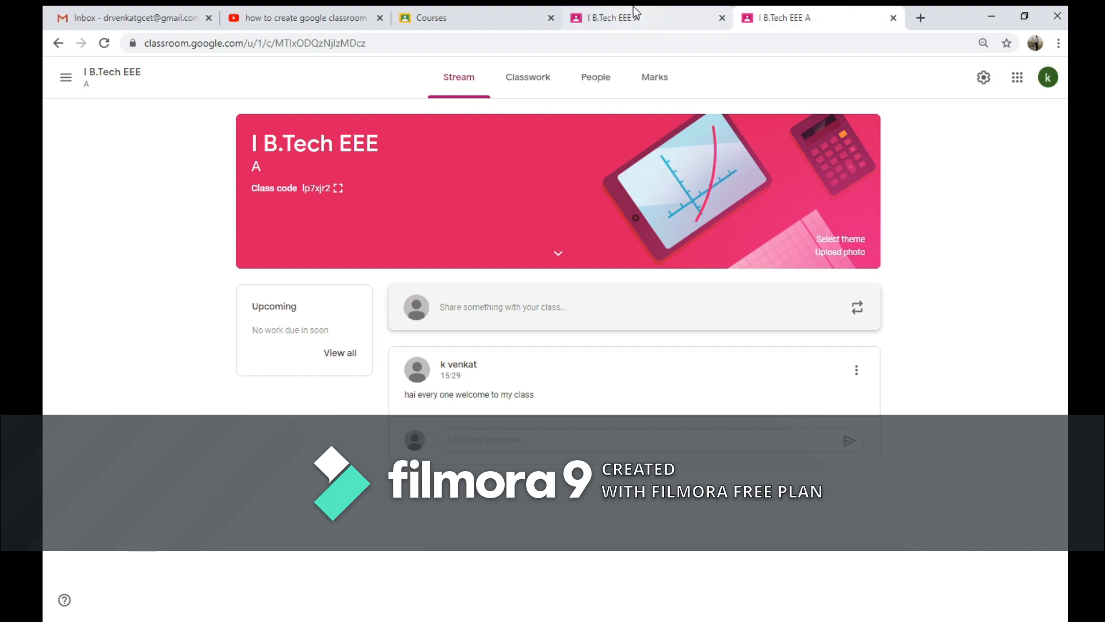
click(804, 15)
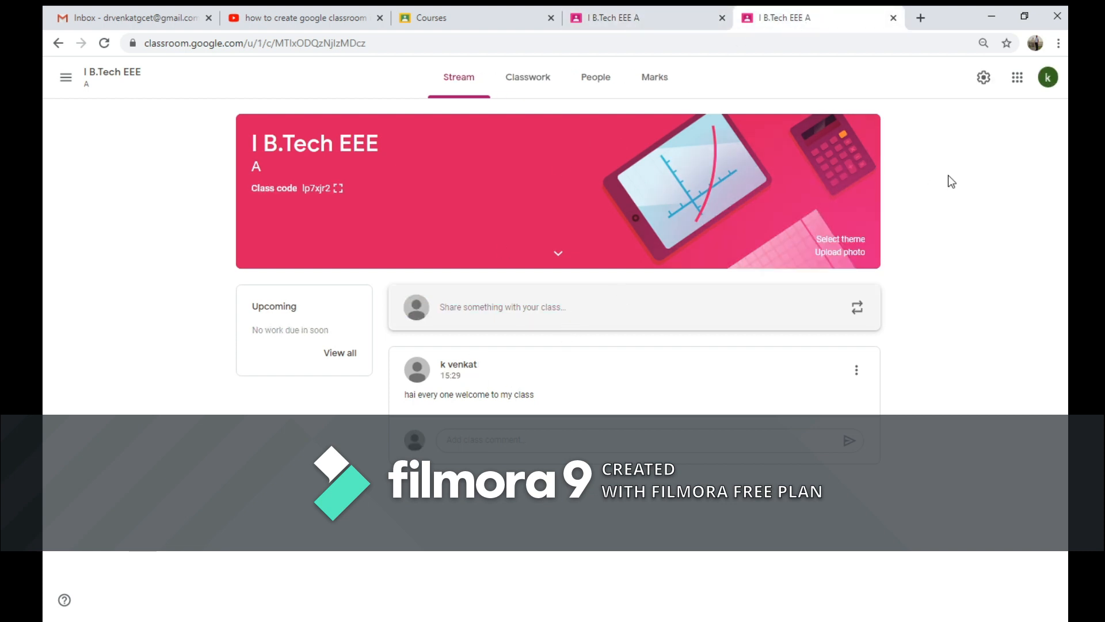
Step: Start a Classwork material titled "syllabus" with the description "detailed syllabus"
click(535, 80)
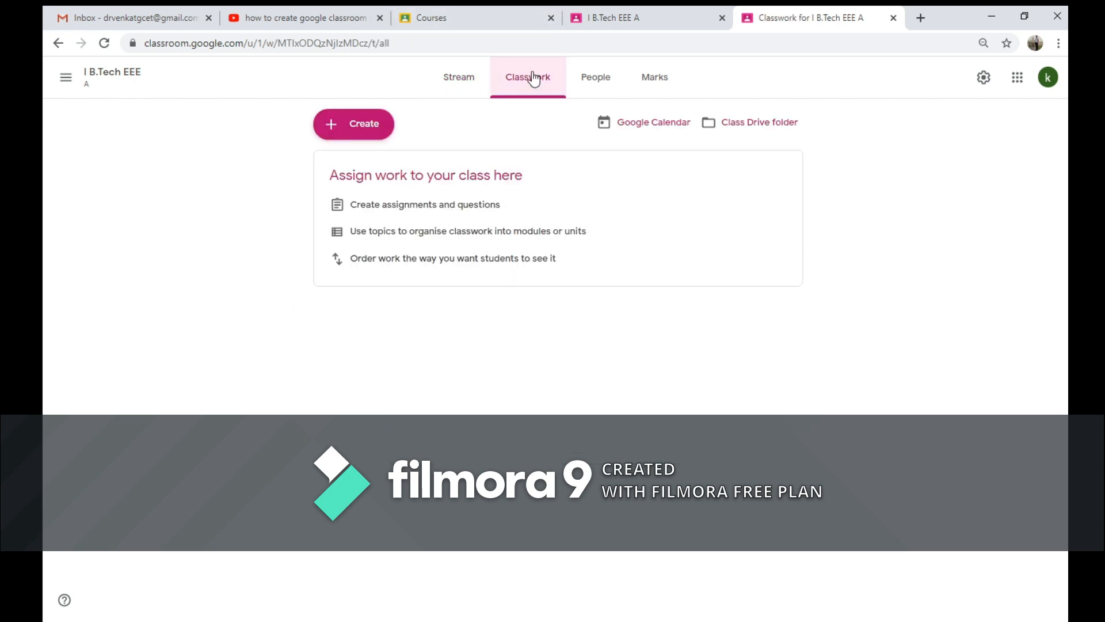
click(348, 125)
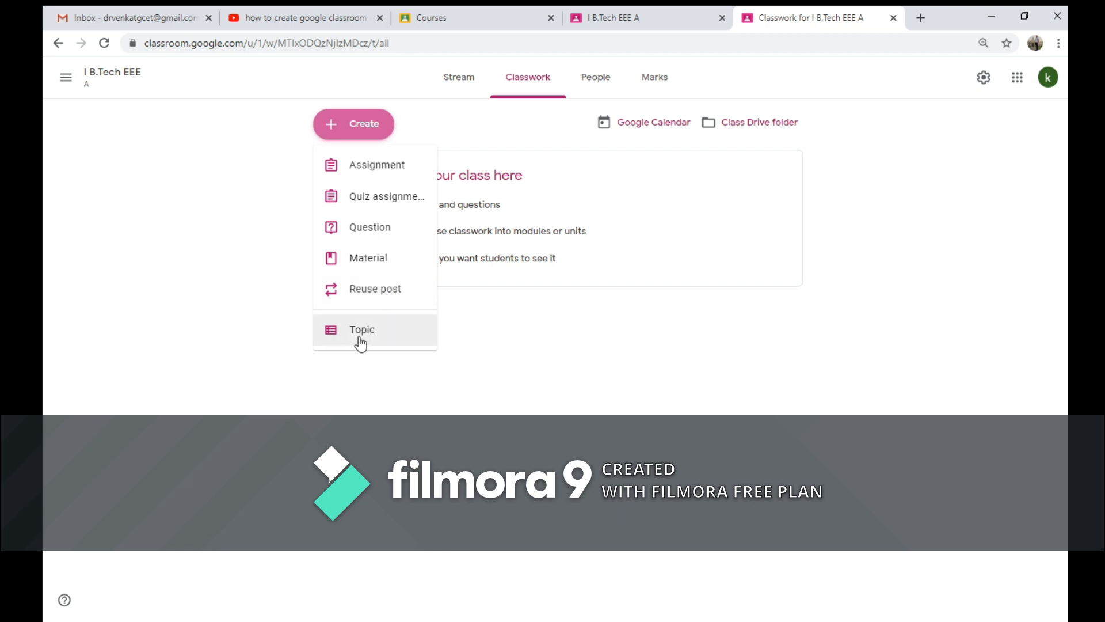
click(374, 264)
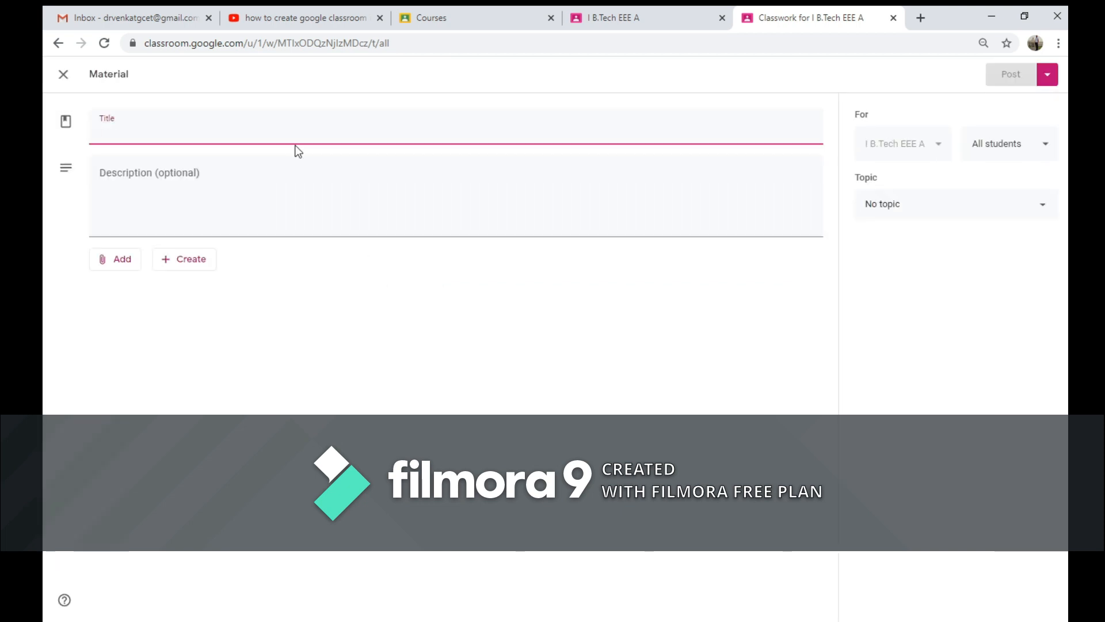
text(syllabus)
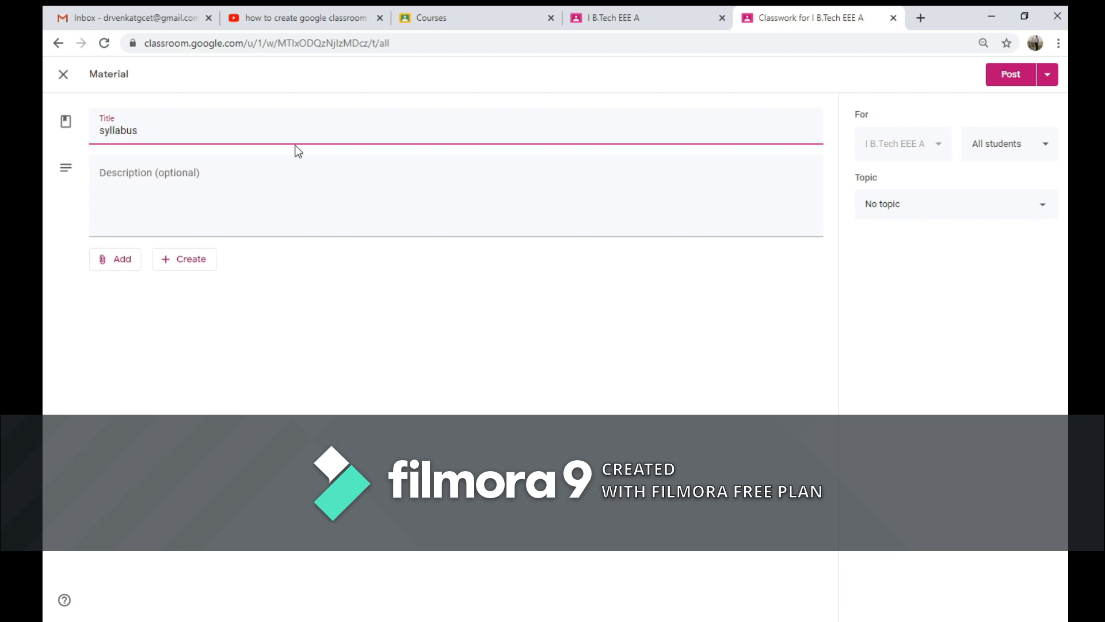
click(294, 189)
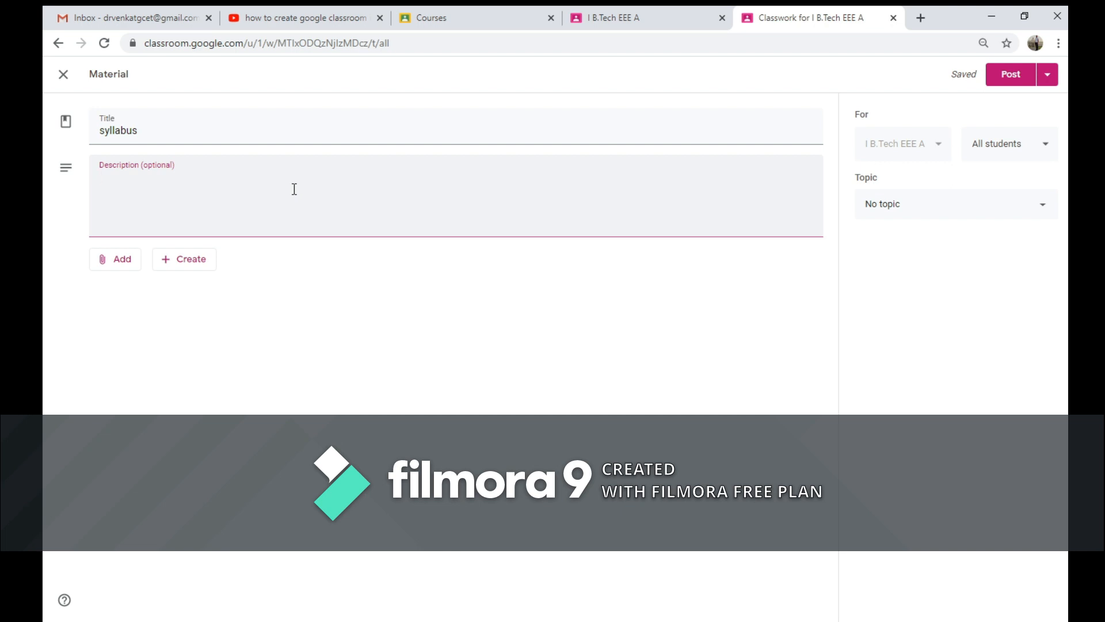
text(m)
key(BackSpace)
text(detia)
key(BackSpace)
text(al)
text(led syl)
text(labus)
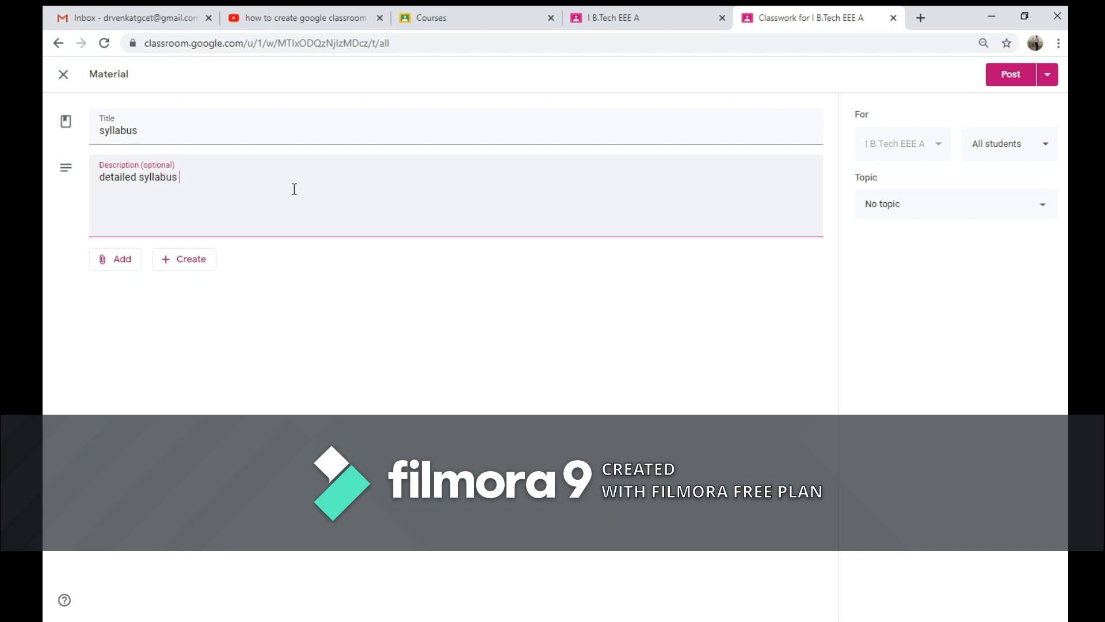
Step: Attach the uploaded file Mathematics-I syllabus.pdf to the material and preview it before returning to the draft
click(121, 265)
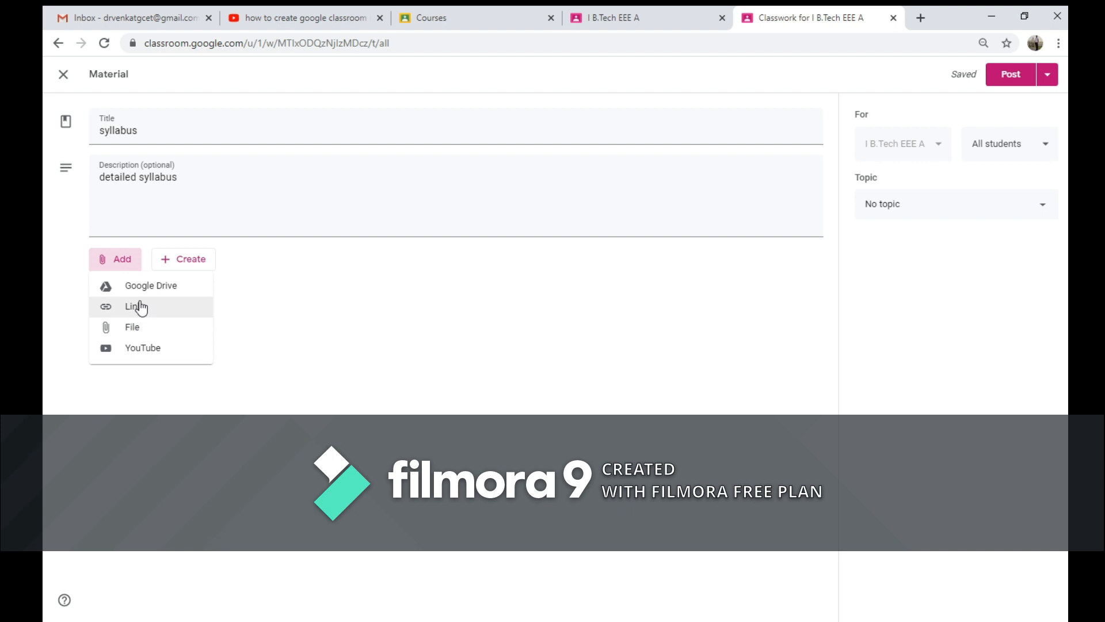
click(137, 326)
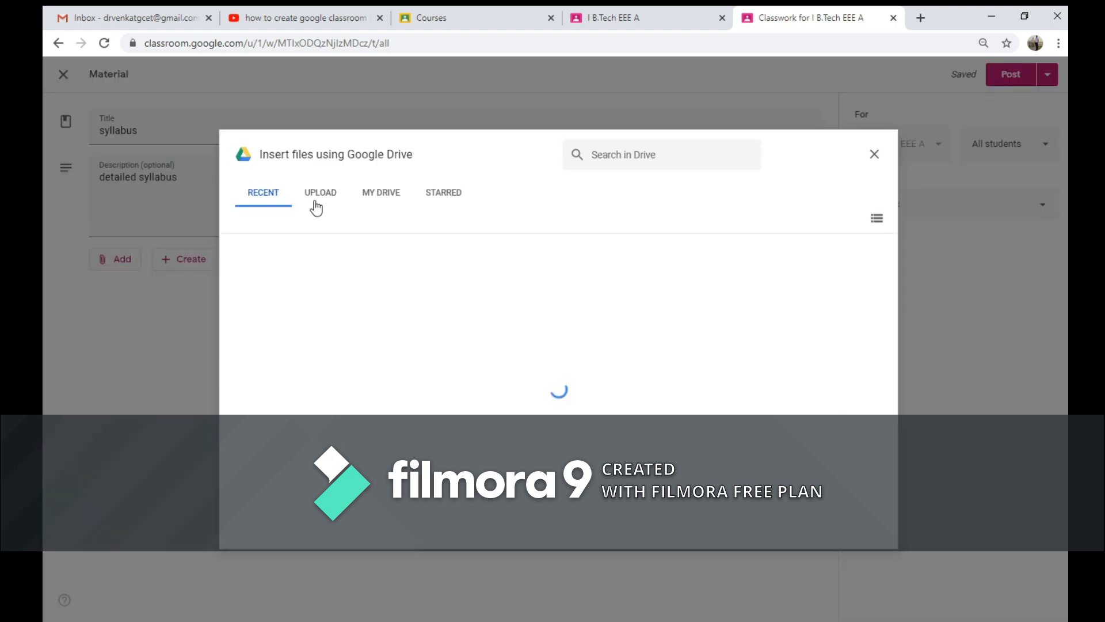
click(316, 207)
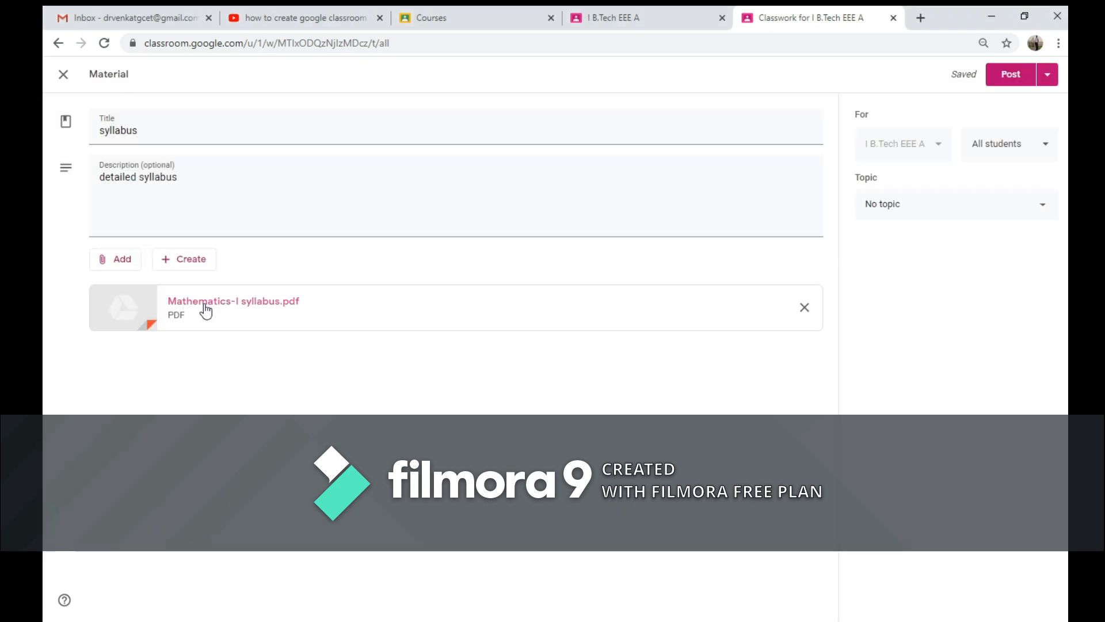
click(205, 303)
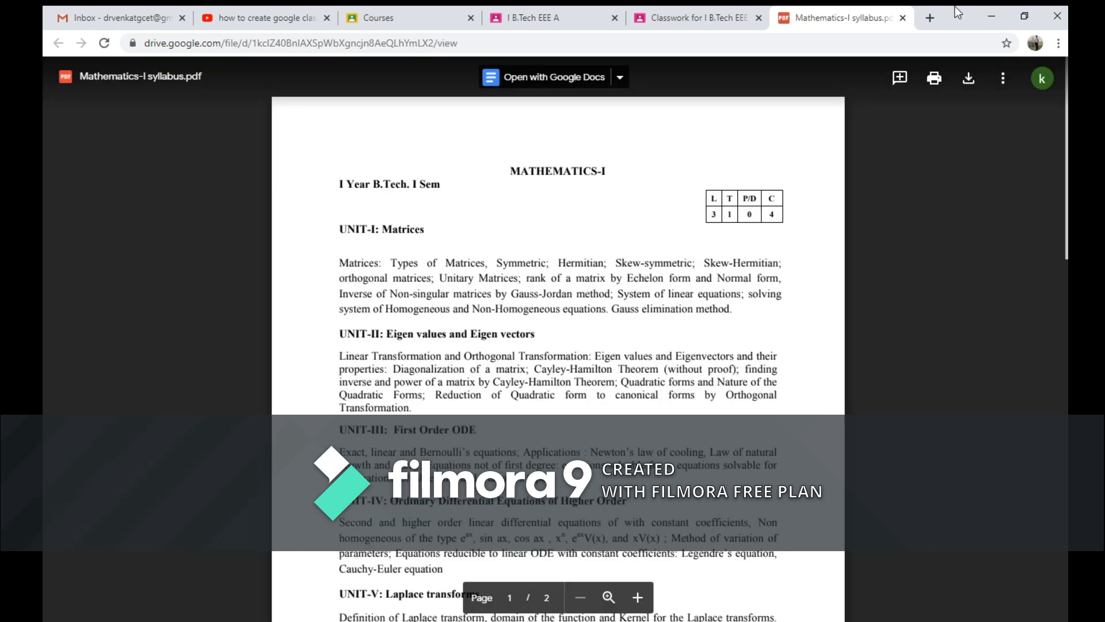
click(902, 18)
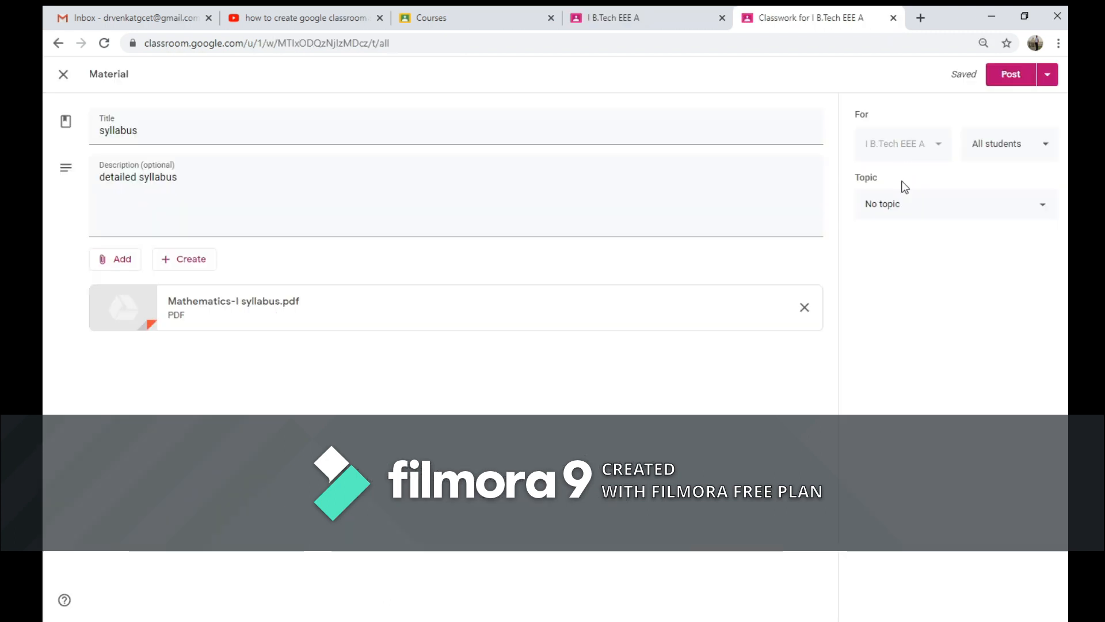
Step: Assign the material to a new topic named "Mathematics-I Syllabus" and post it to all students
click(906, 205)
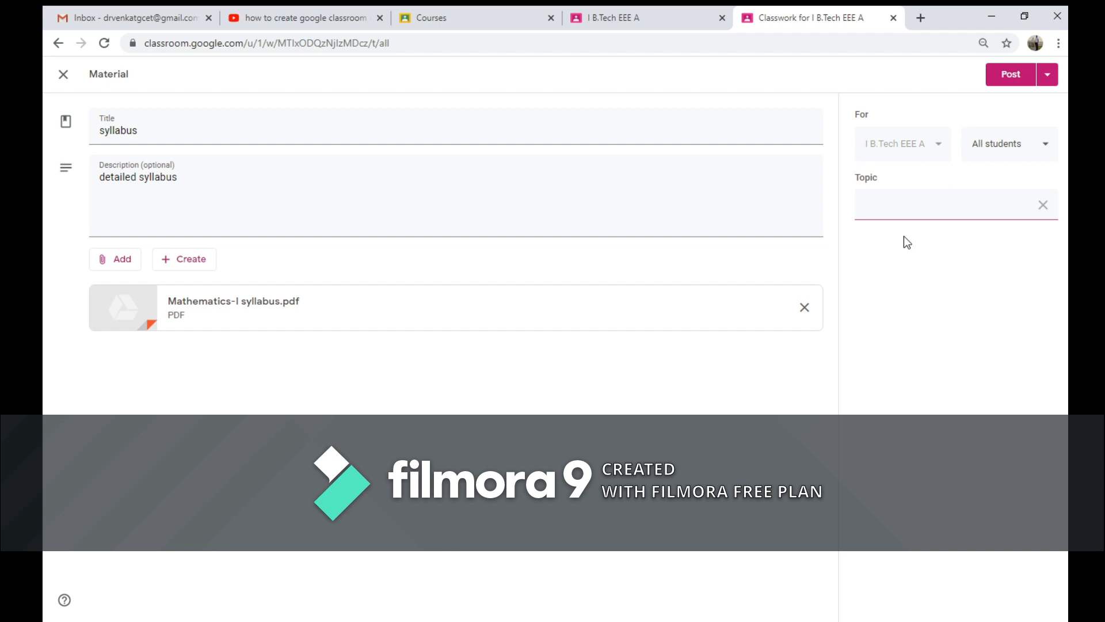
text(Syllabus)
key(Home)
text(Mathematics-I)
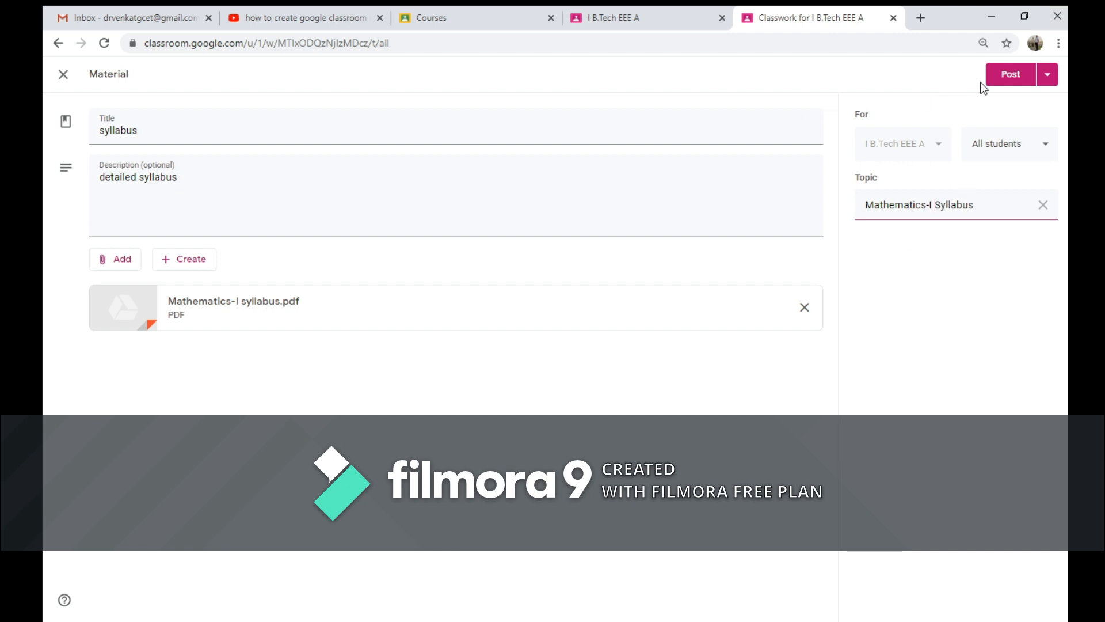
click(997, 76)
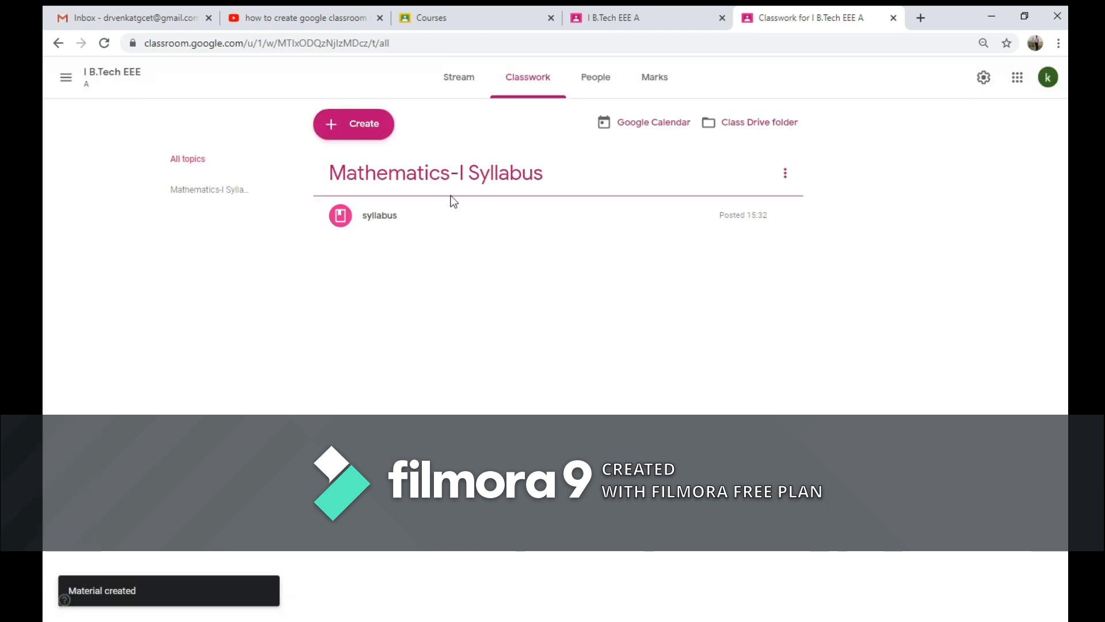
Step: Check the posted syllabus material in Classwork, on the teacher's Stream and on the refreshed student Stream
click(393, 222)
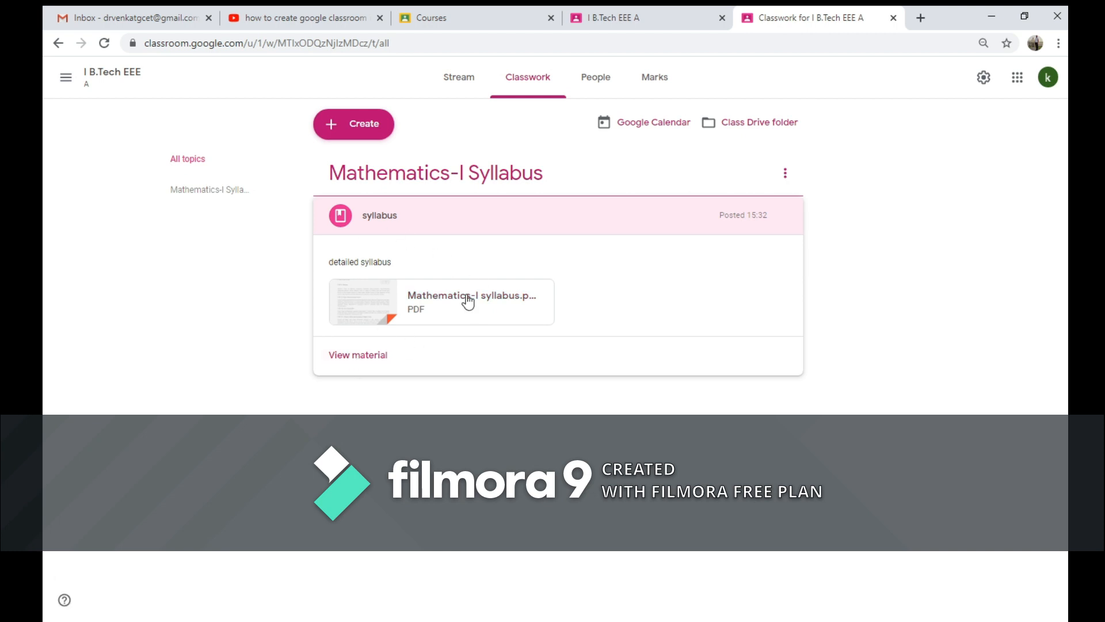
click(465, 84)
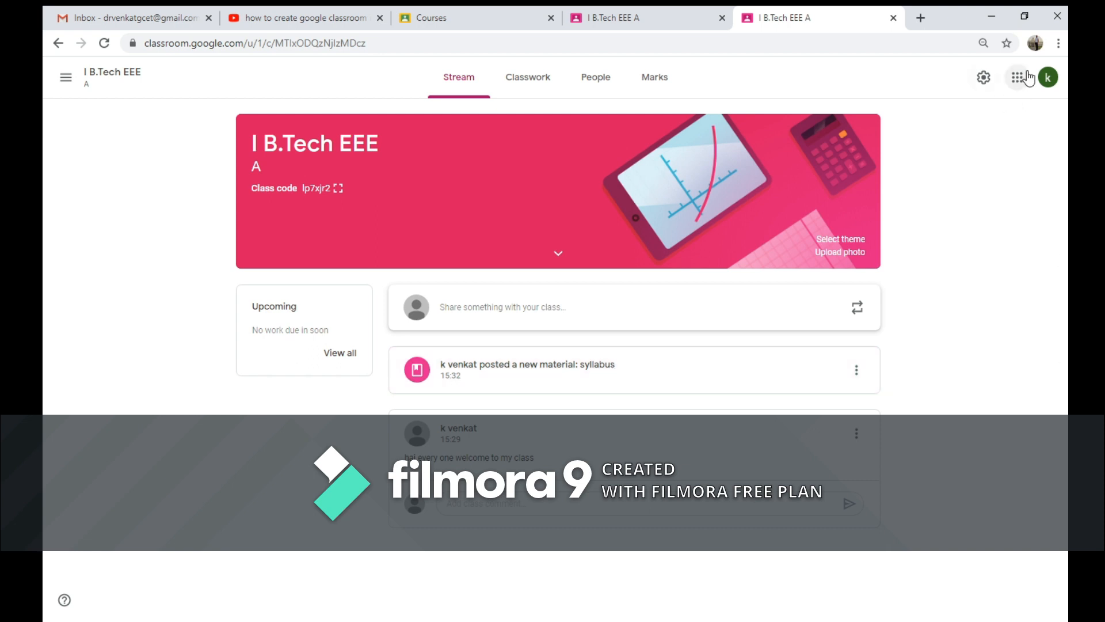
click(630, 17)
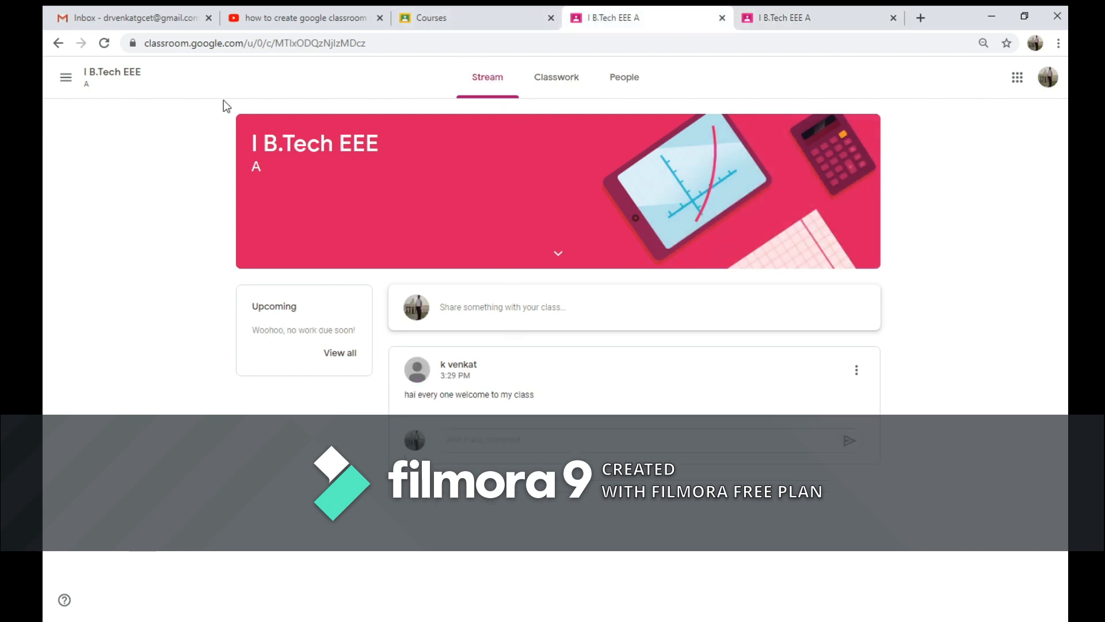
click(103, 44)
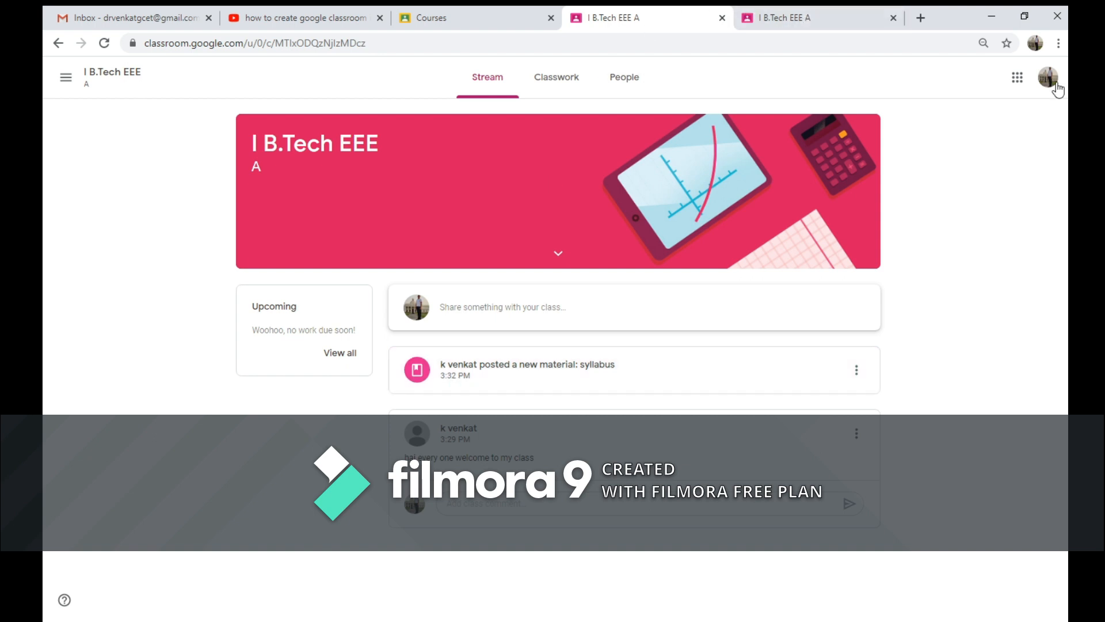
click(836, 14)
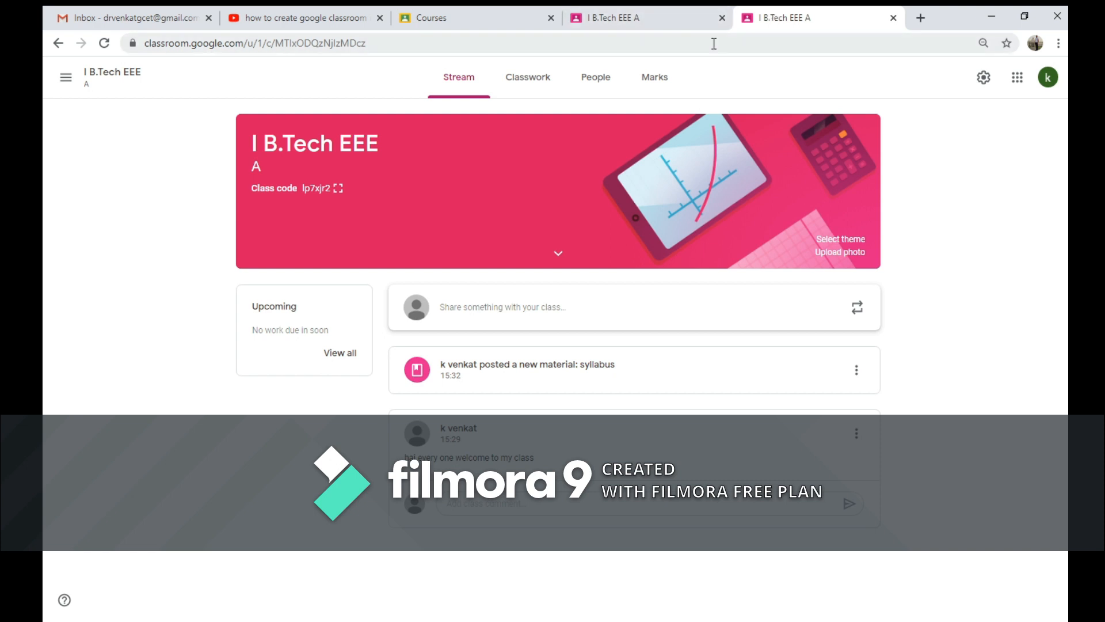
Step: Add a Classwork topic named "Unit-I"
click(554, 80)
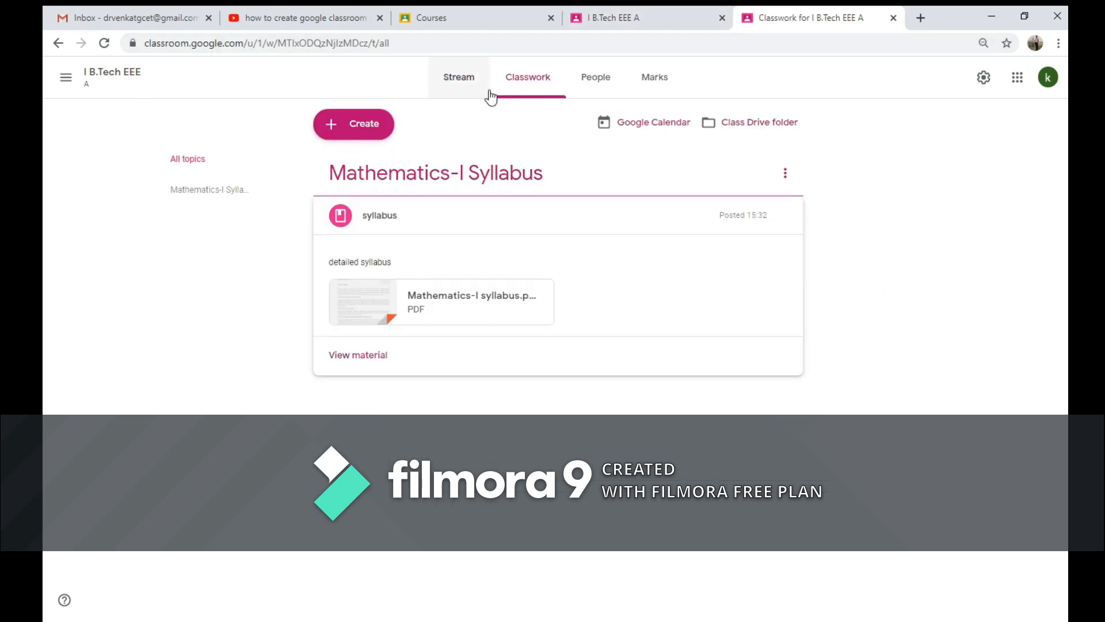
click(353, 123)
click(472, 323)
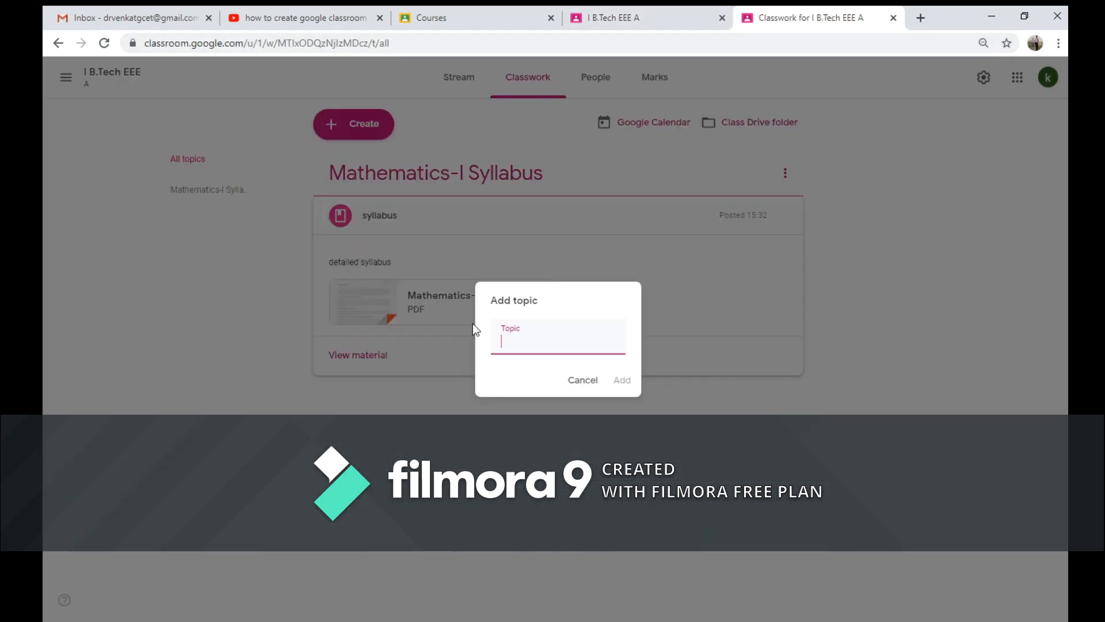
text(Unit-I)
click(628, 386)
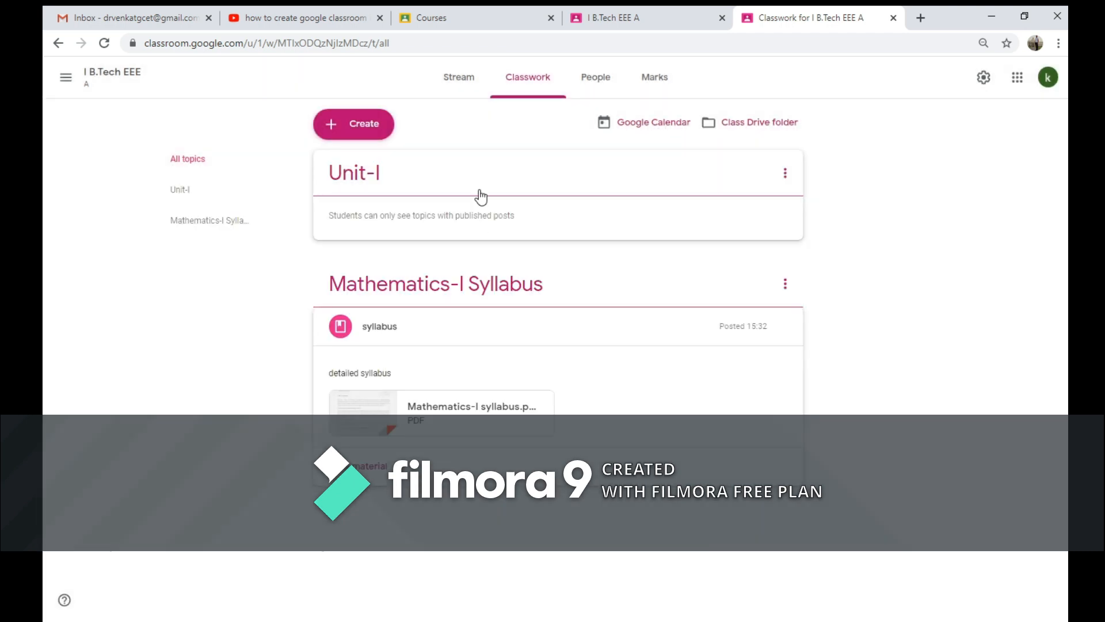
Step: Review the Unit-I topic's options and its own page, and return to the class Stream
click(784, 175)
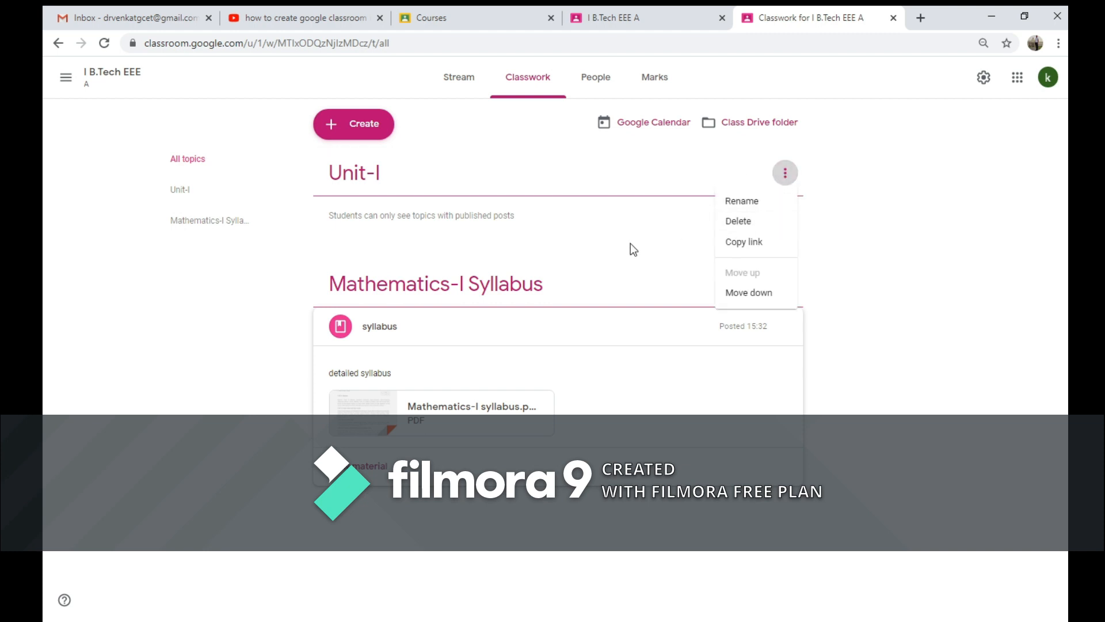
click(659, 233)
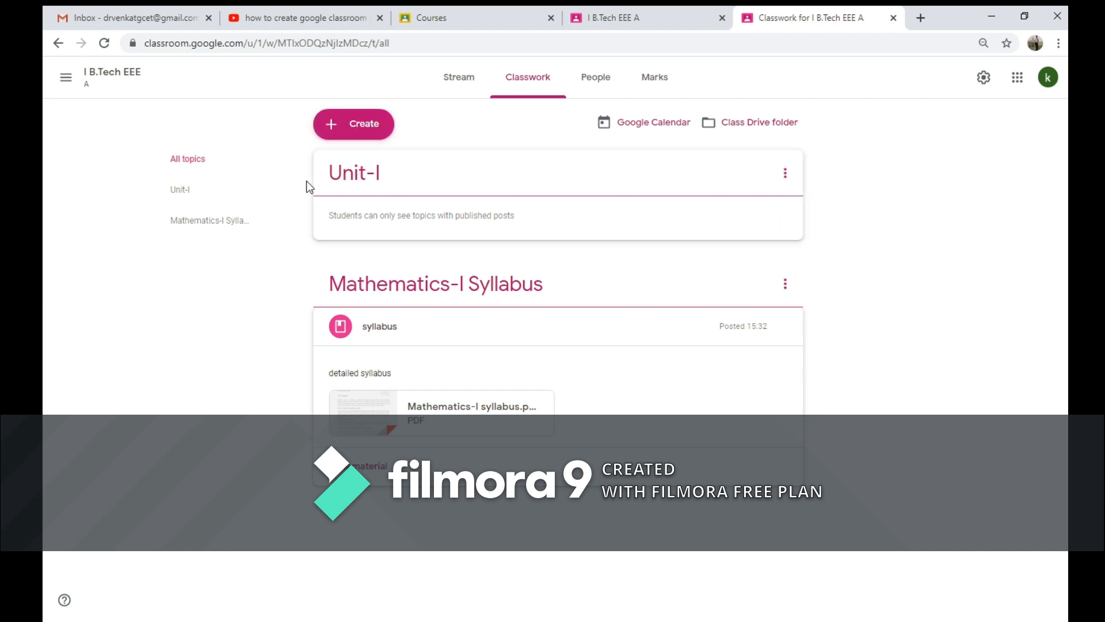
click(198, 192)
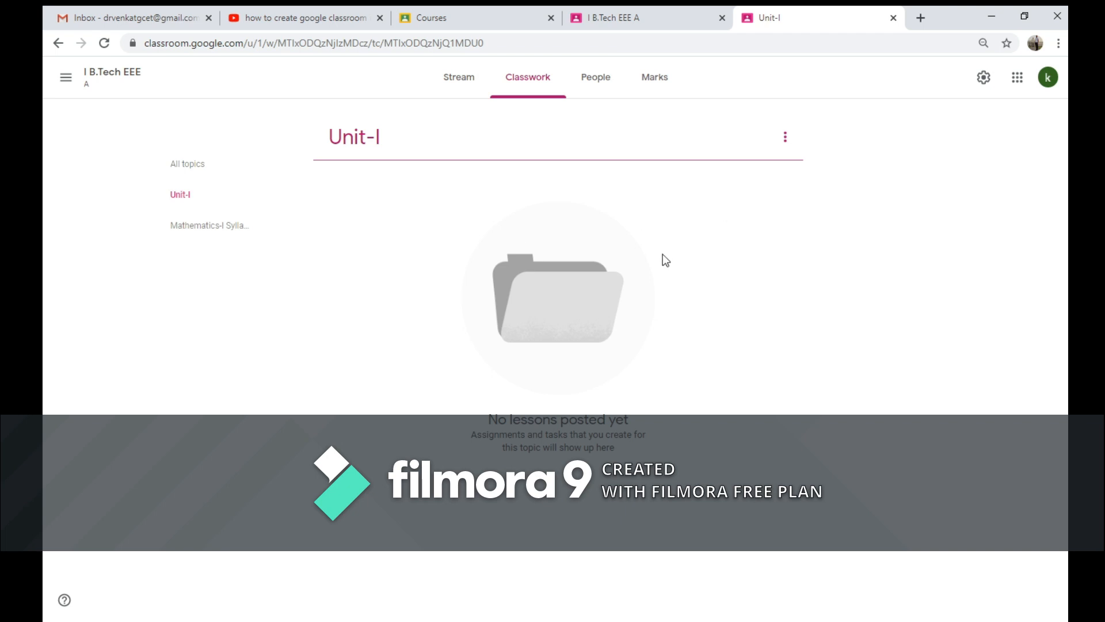
click(785, 138)
click(580, 206)
click(459, 77)
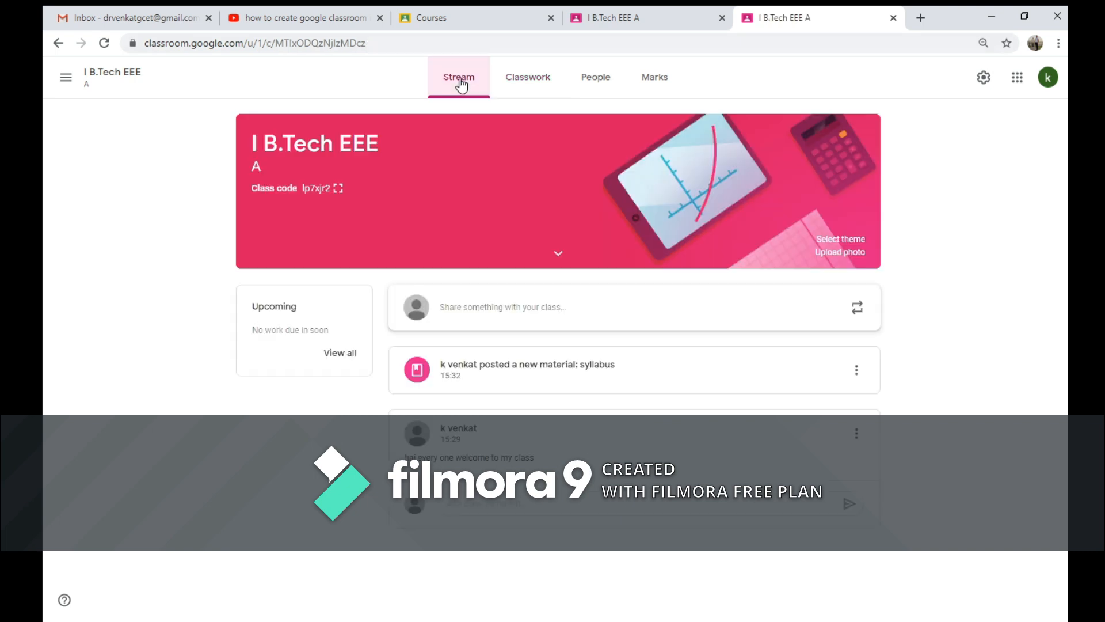
Step: Start a new Classwork material and assign it to the Unit-I topic
click(541, 80)
click(357, 125)
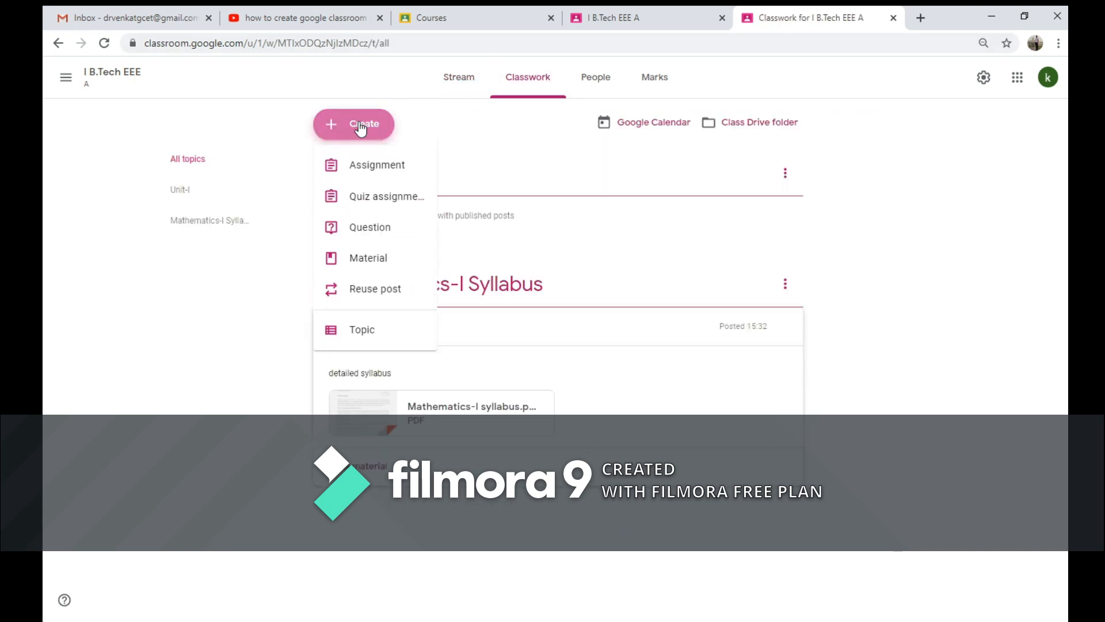
click(378, 257)
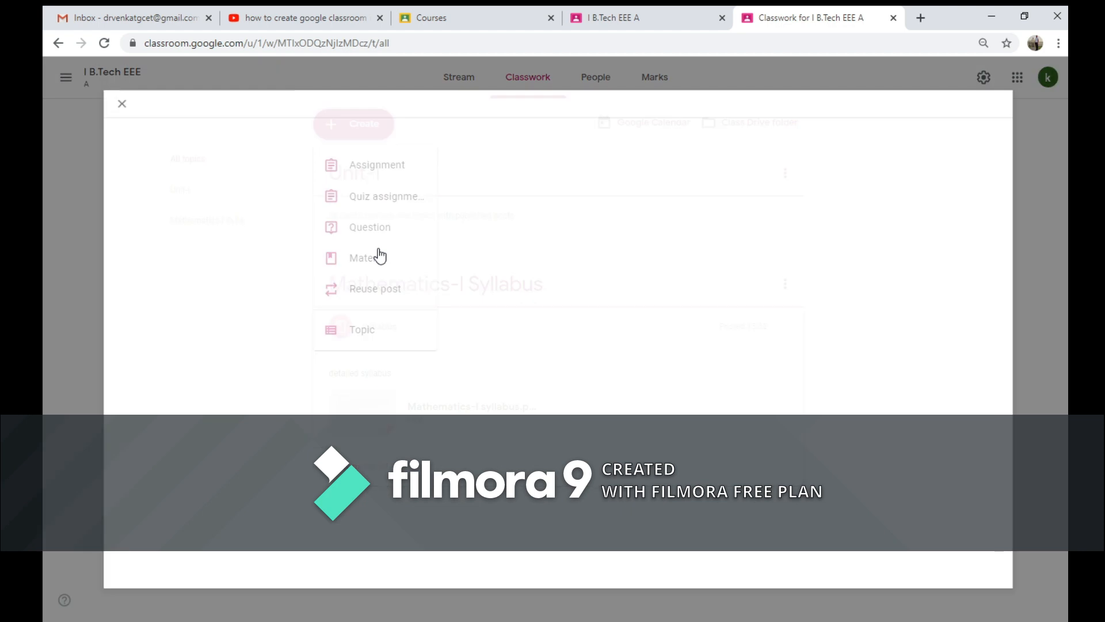
click(922, 210)
click(883, 306)
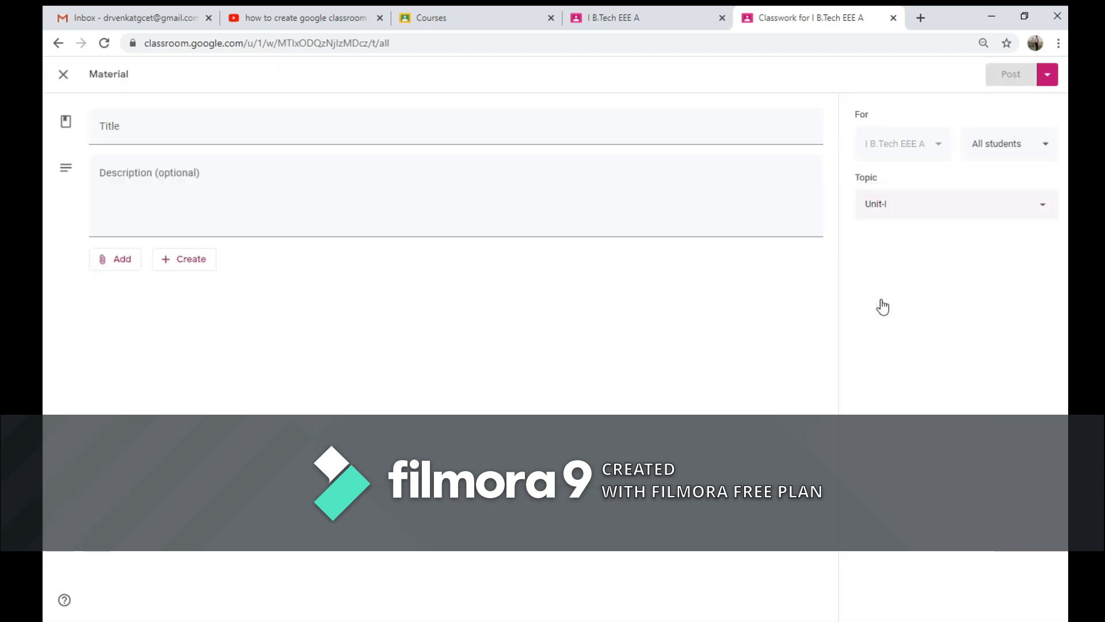
Step: Title the new Unit-I material "matrices"
click(650, 132)
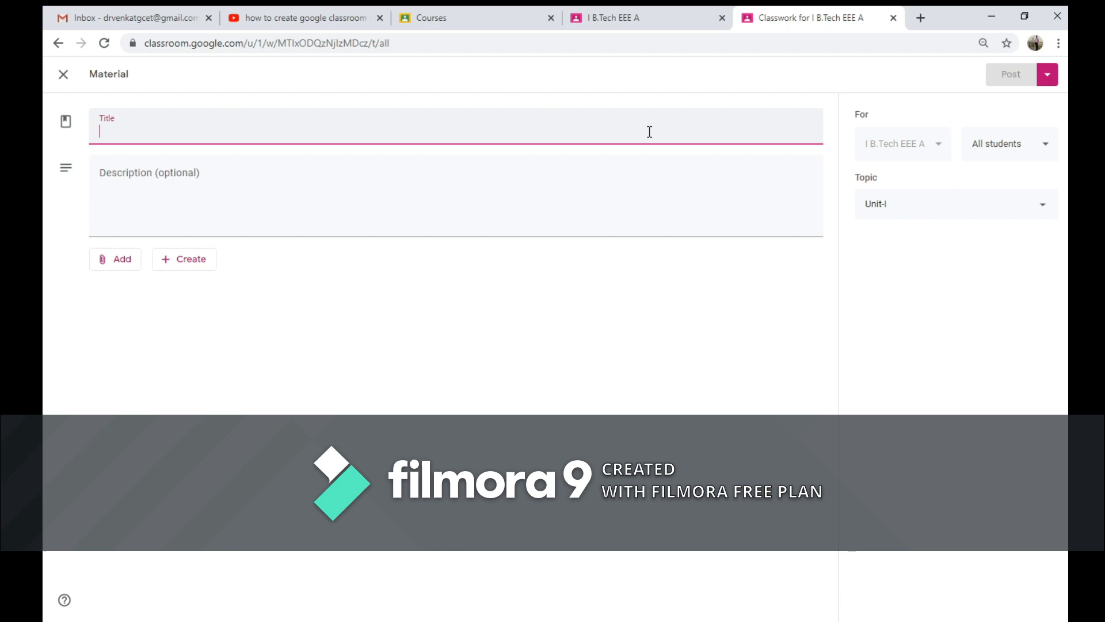
text(matrices)
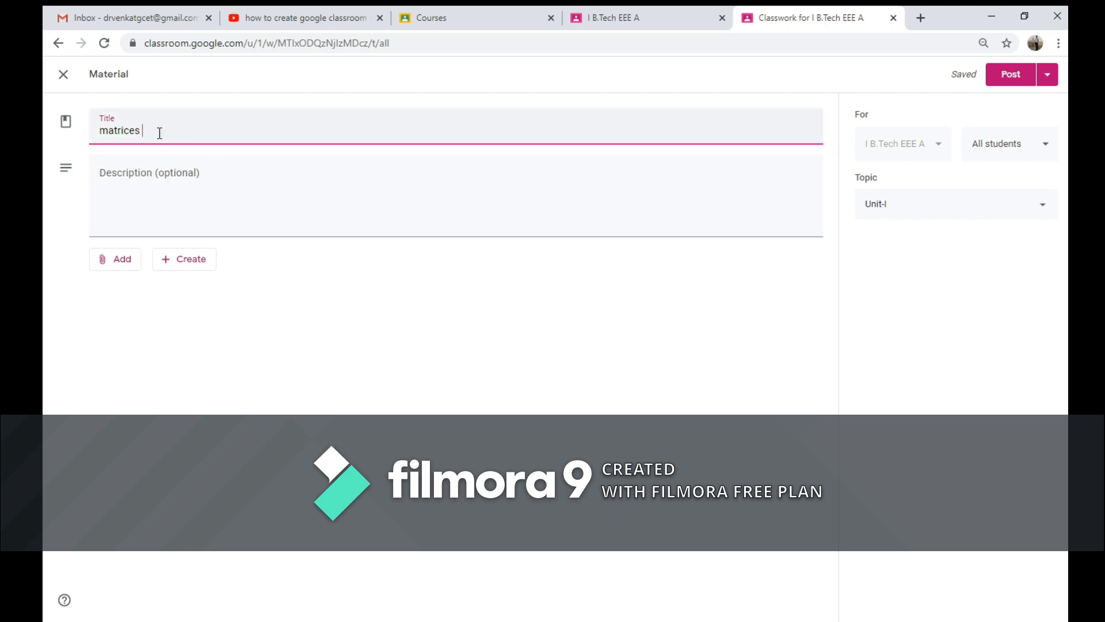
click(165, 190)
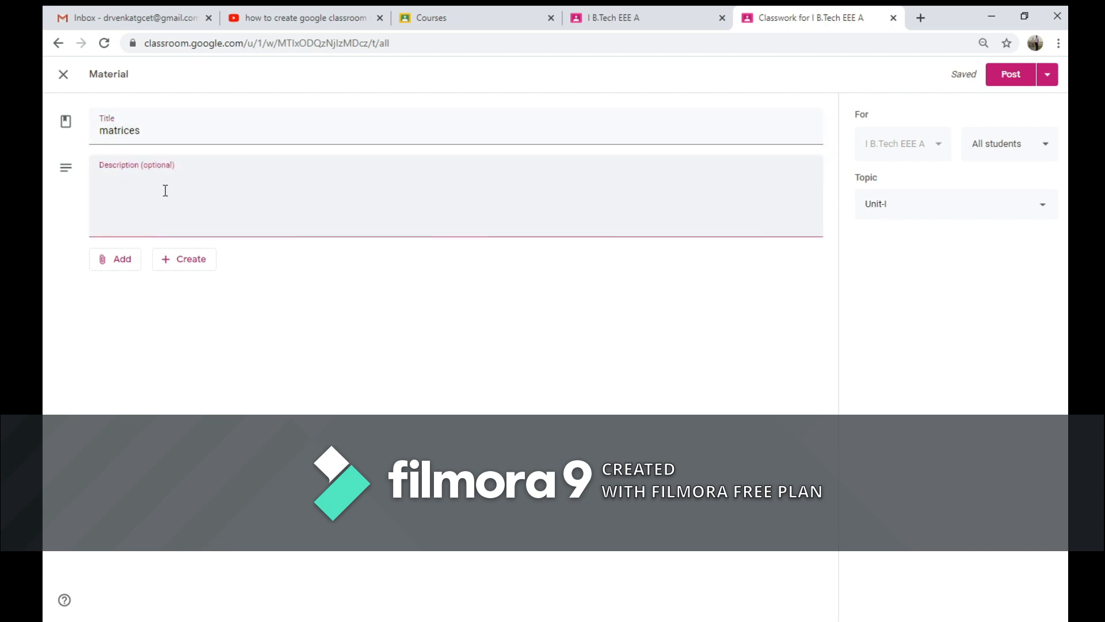
Step: Upload the file Material-Eigenvlues.jpg as an attachment to the matrices material and post it to all students
click(124, 269)
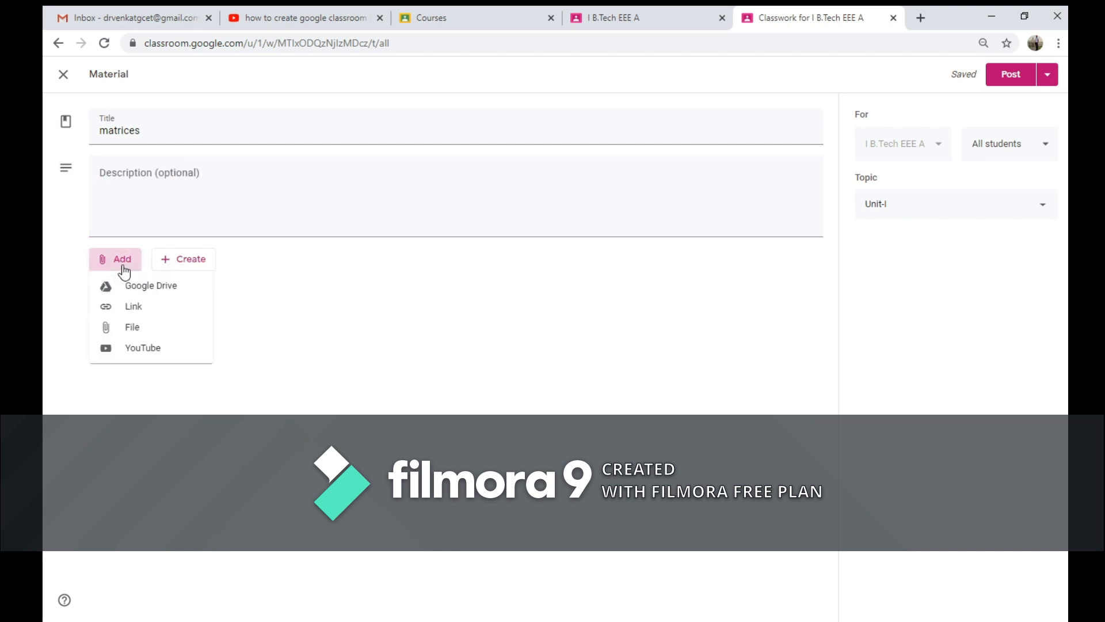
click(134, 329)
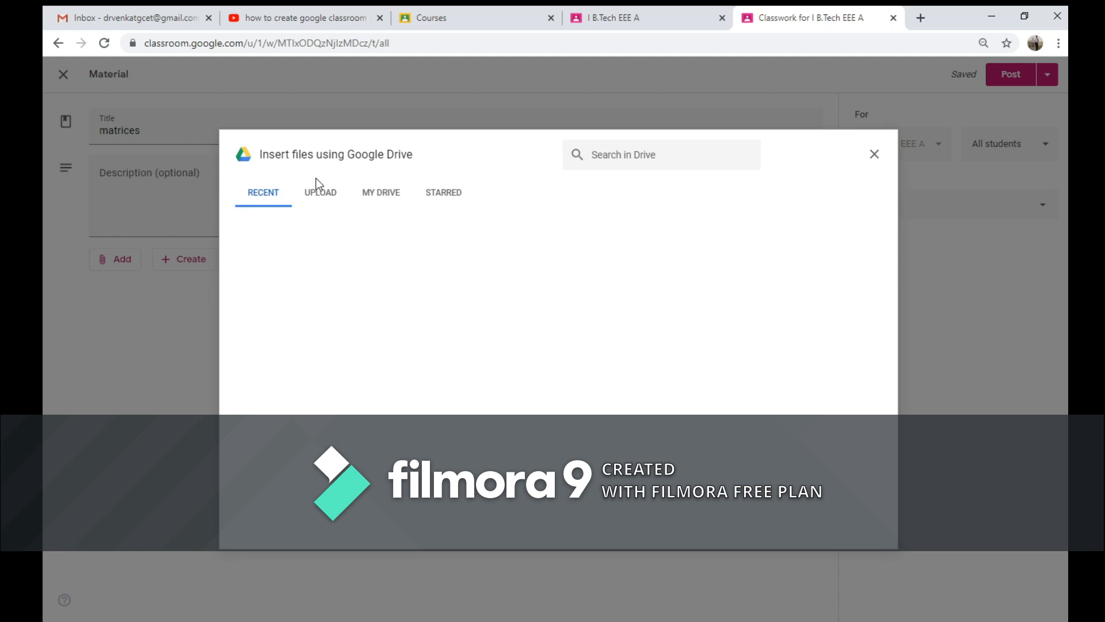
click(321, 195)
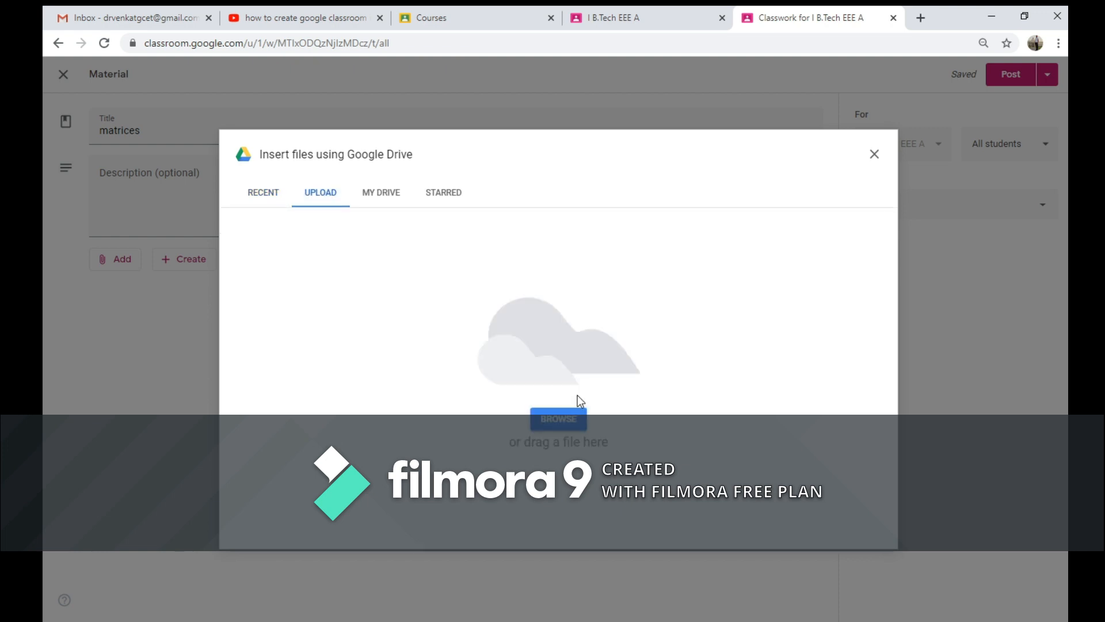
click(574, 415)
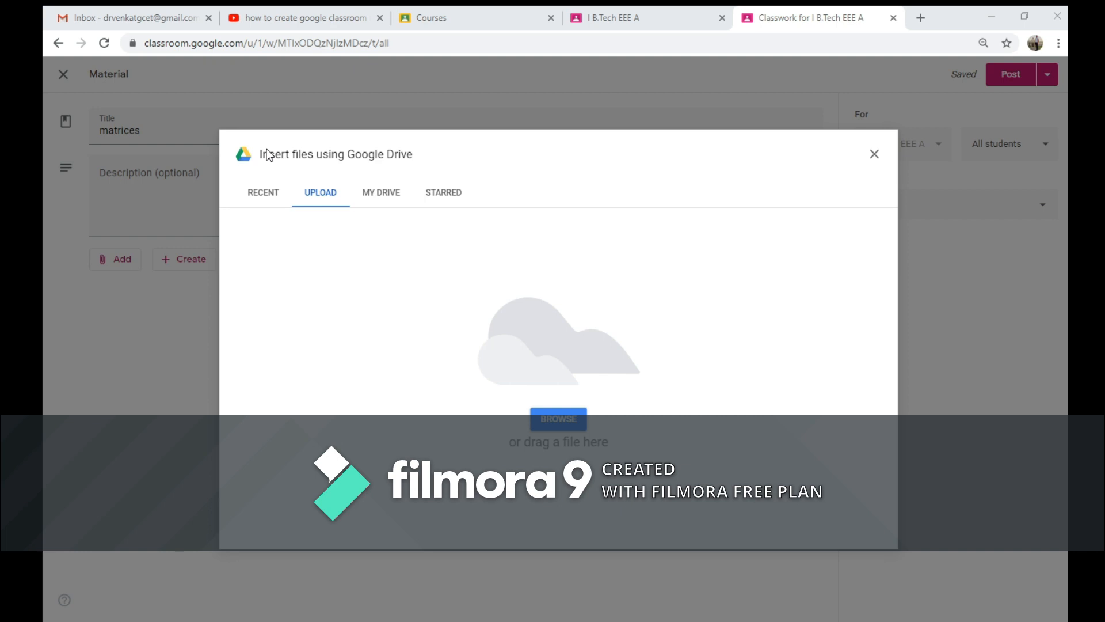
click(602, 433)
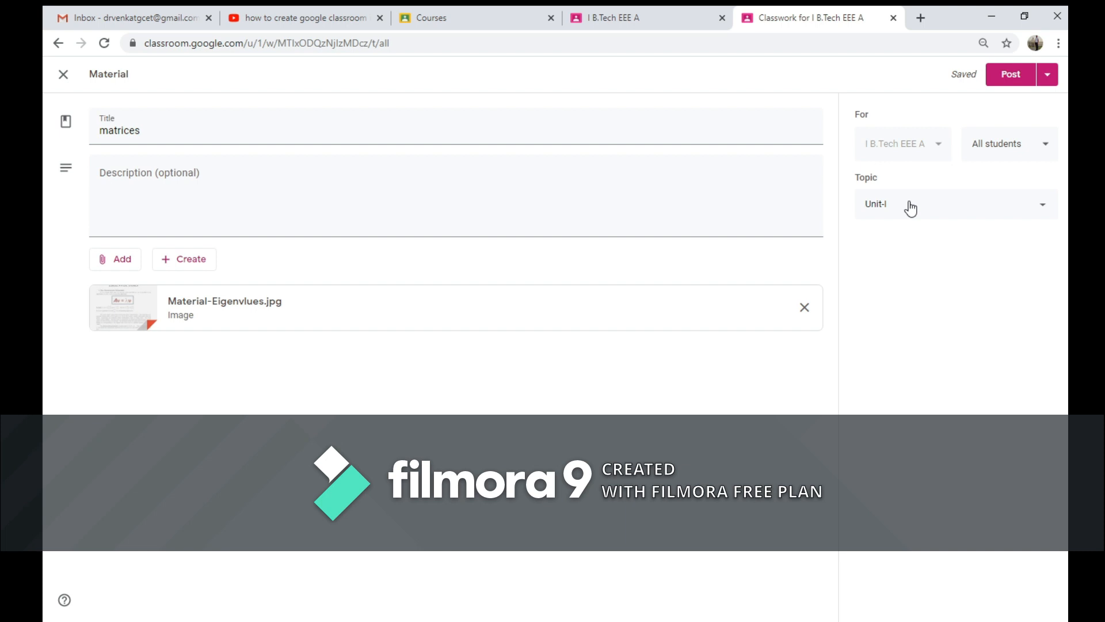
click(1011, 74)
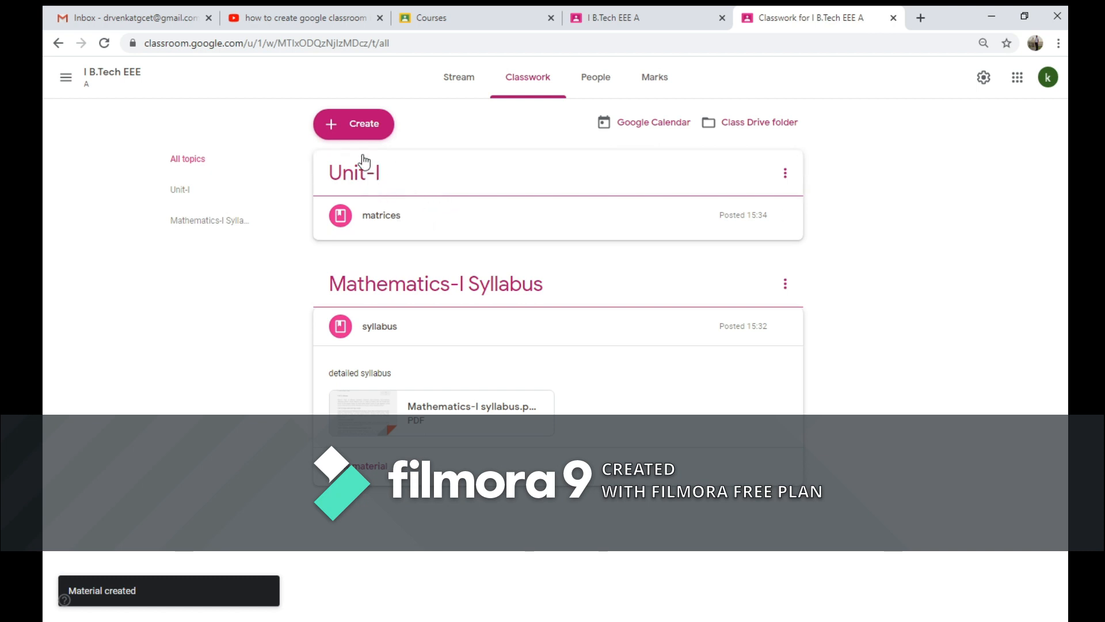
Step: Start another Classwork material under the Unit-I topic and title it "matrices video lectures"
click(360, 137)
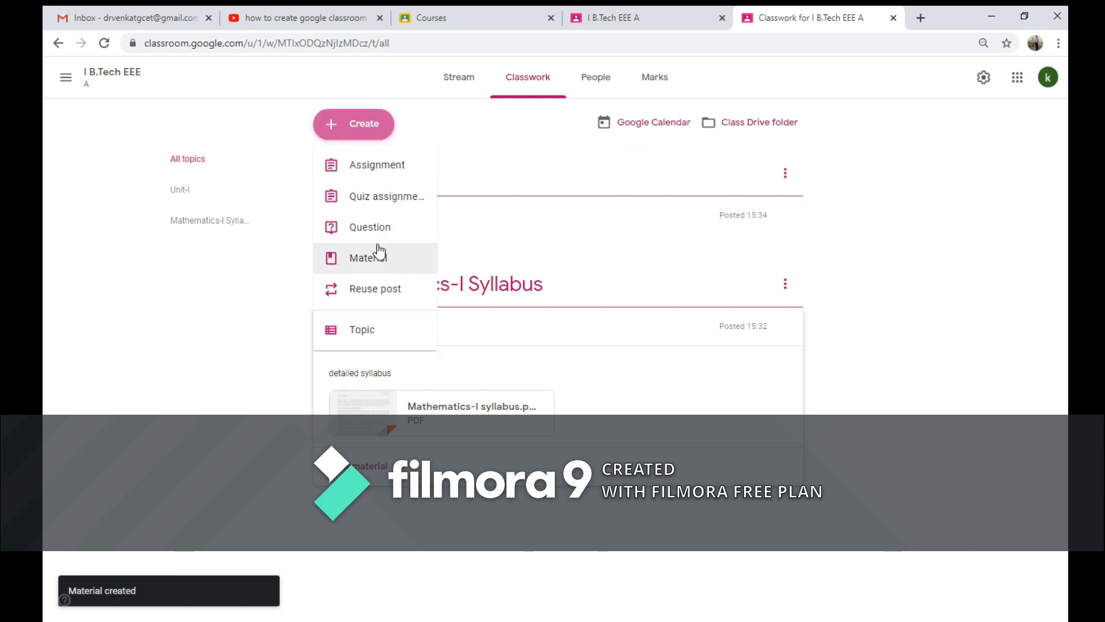
click(379, 266)
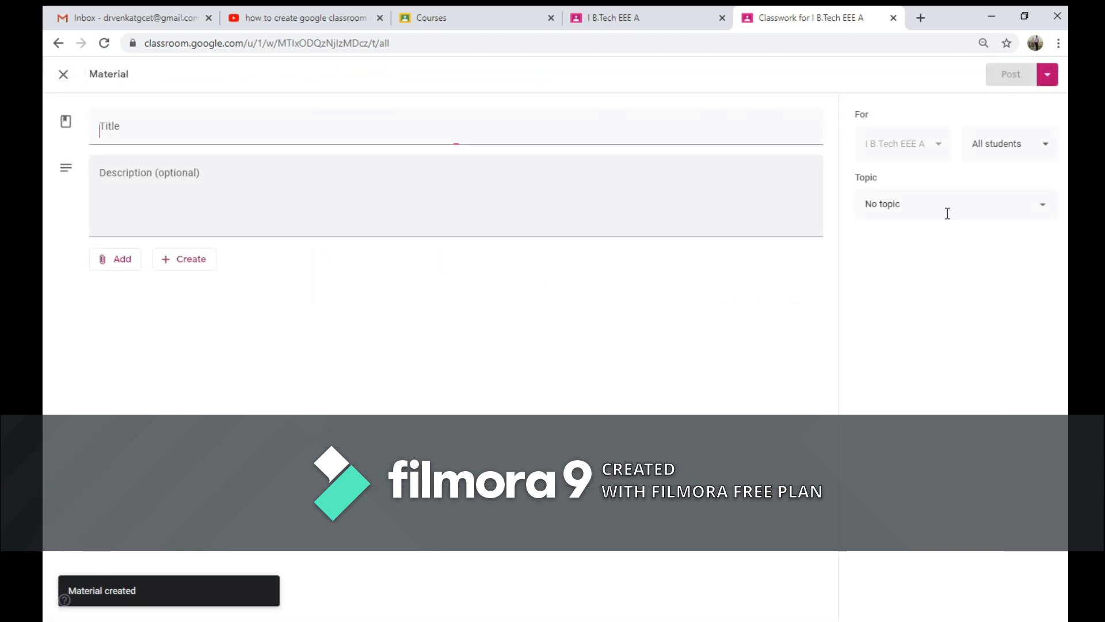
click(898, 214)
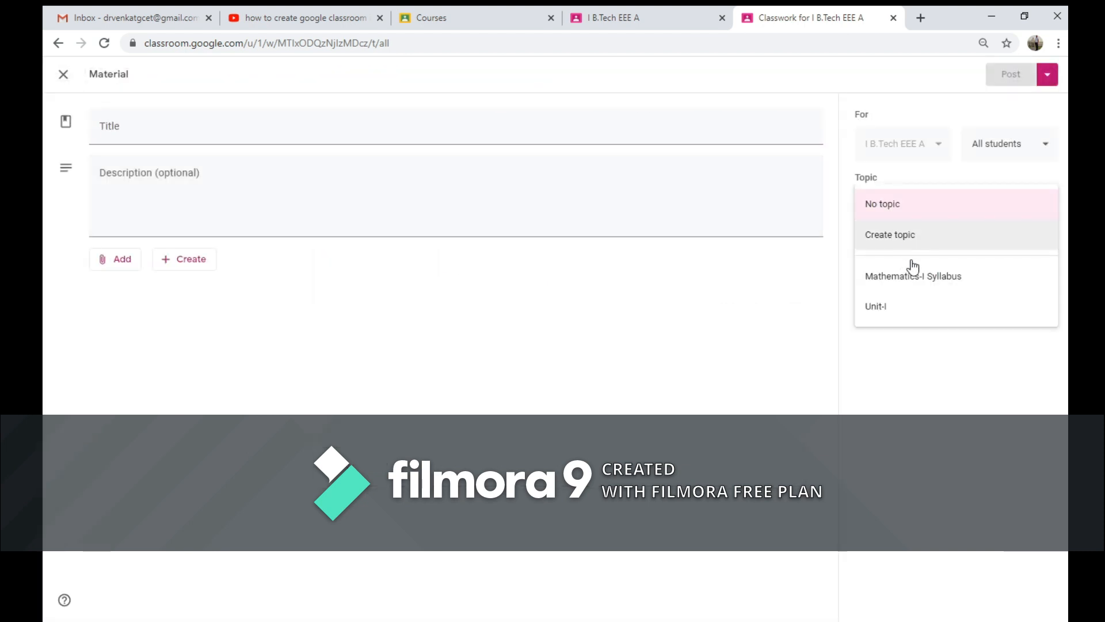
click(883, 311)
click(273, 134)
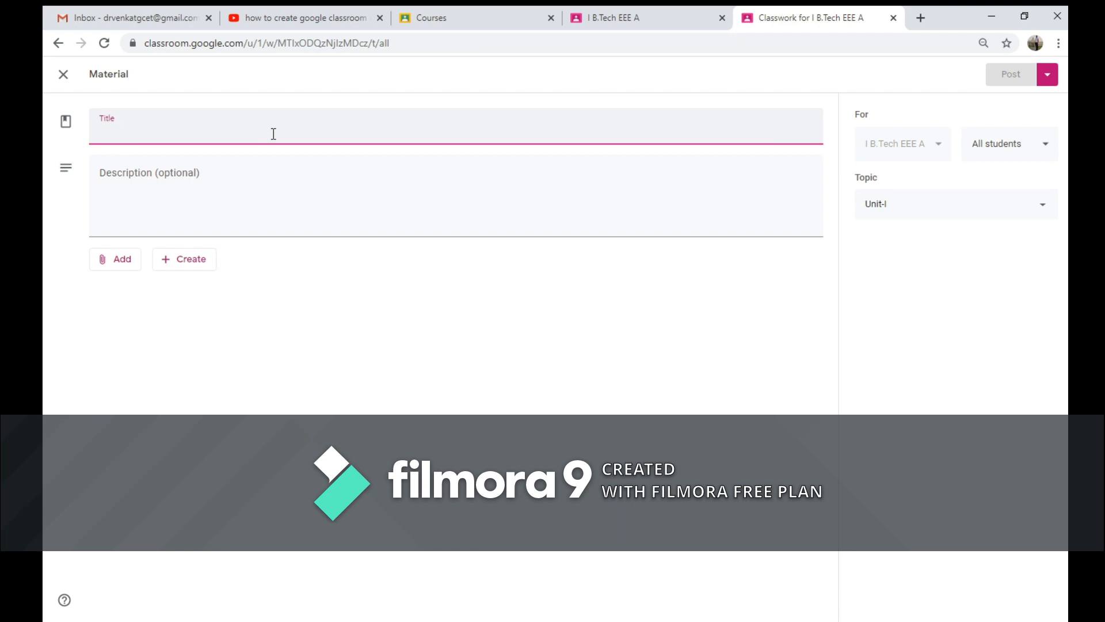
text(matrices video lecture s)
click(220, 217)
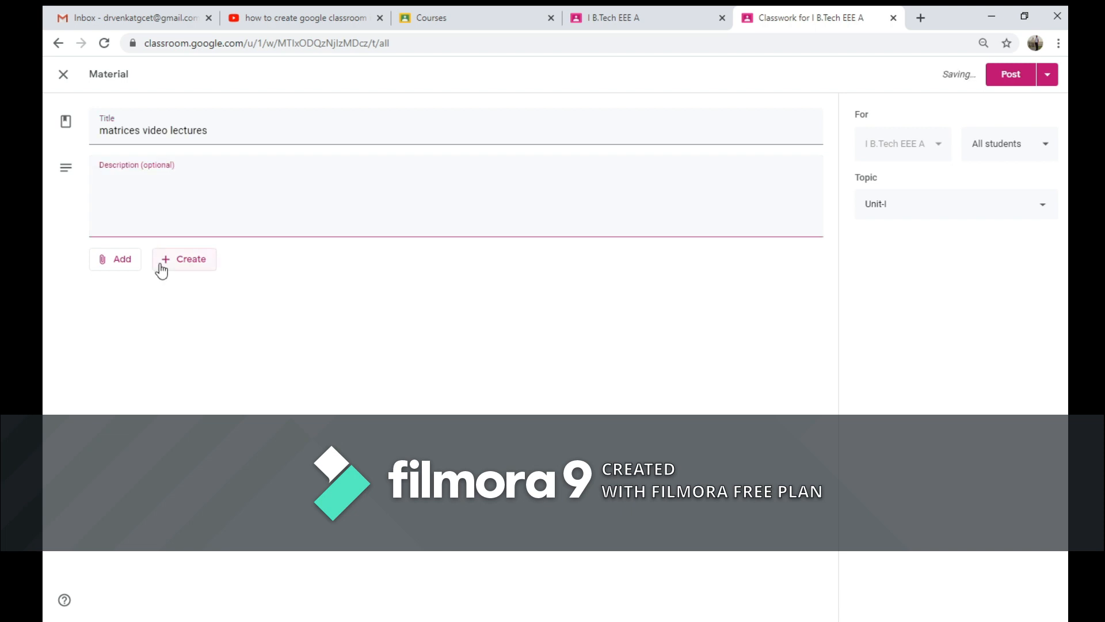
Step: Search YouTube for "matrices", attach the video "Matrices - 1. THE BASICS" and post the material
click(133, 275)
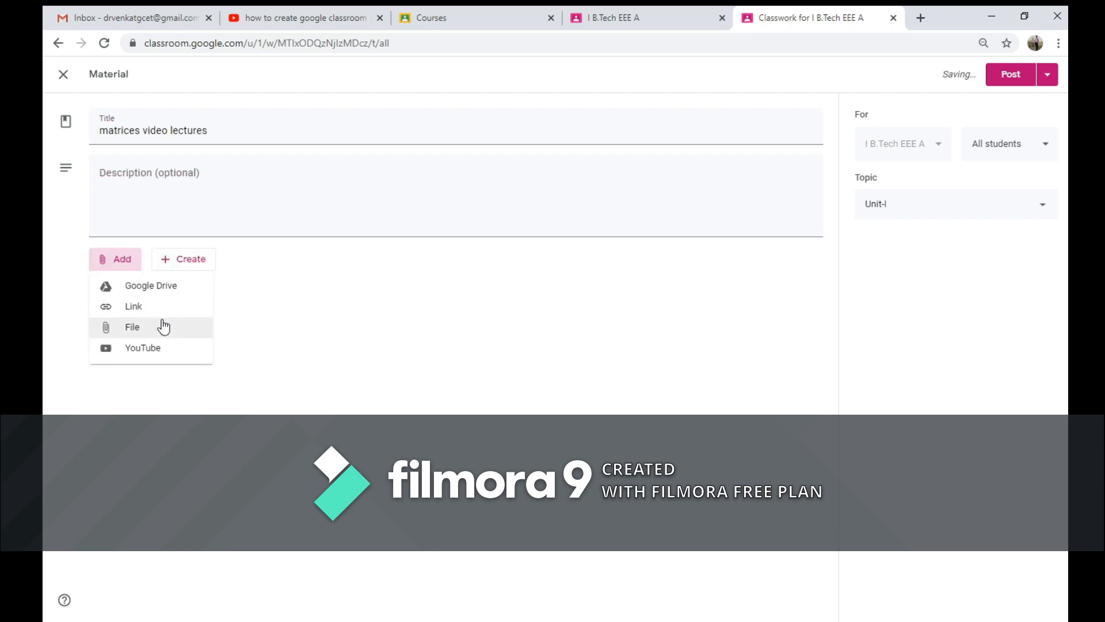
click(158, 349)
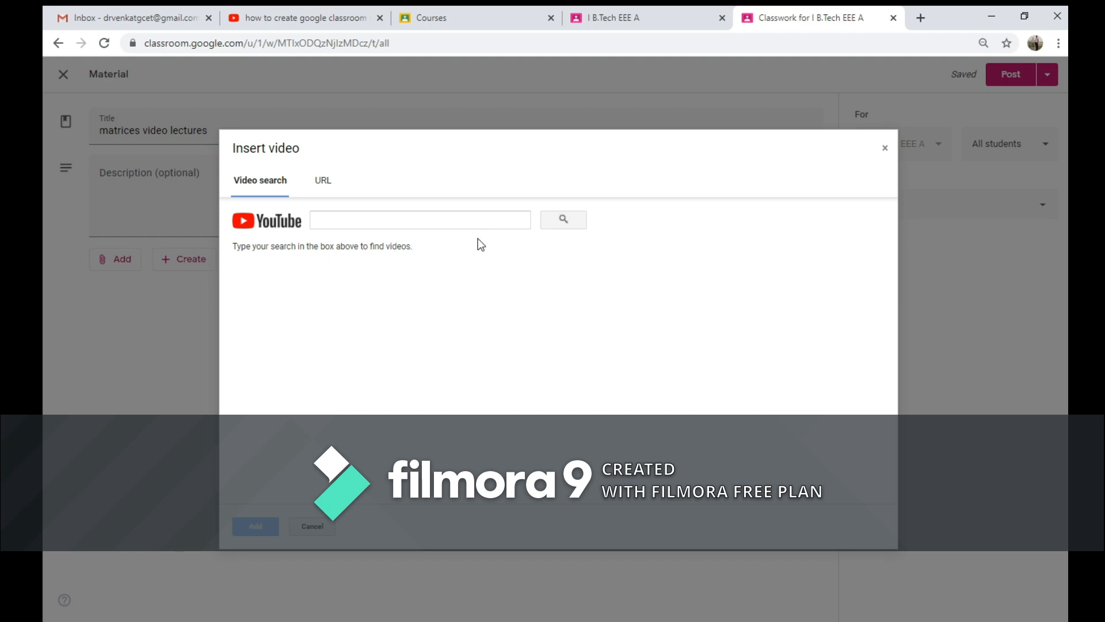
click(464, 220)
text(matrices)
key(Return)
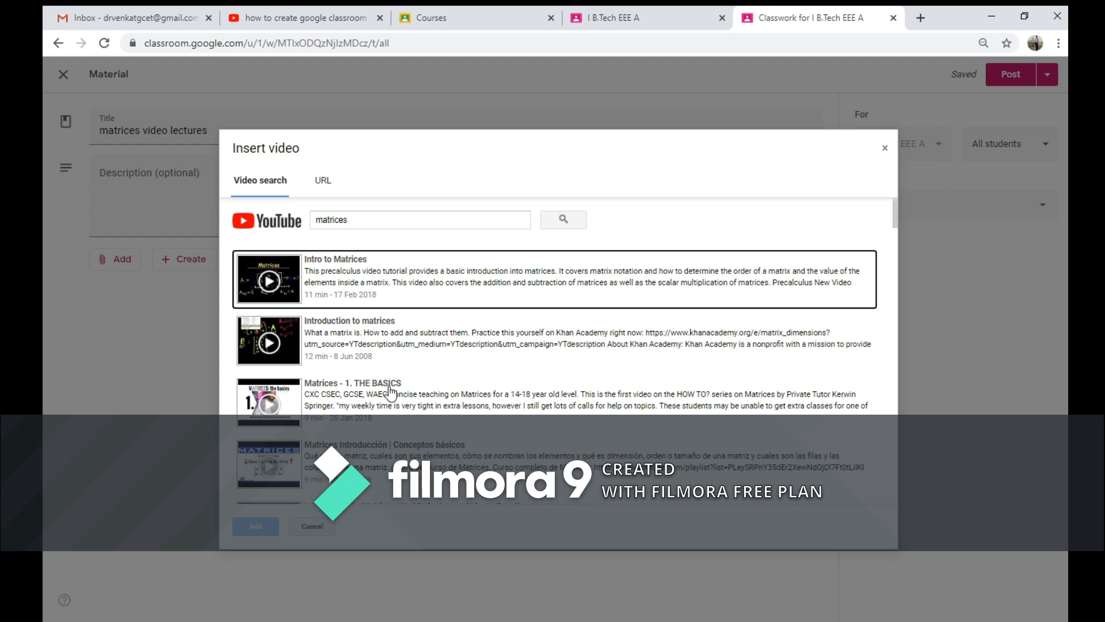
click(349, 398)
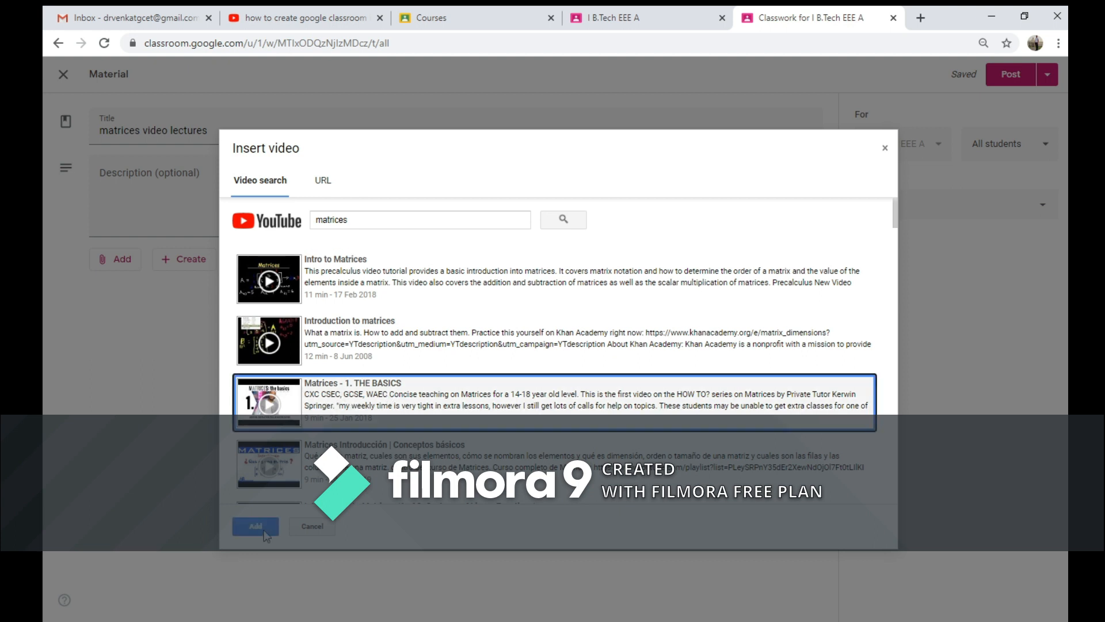
click(256, 526)
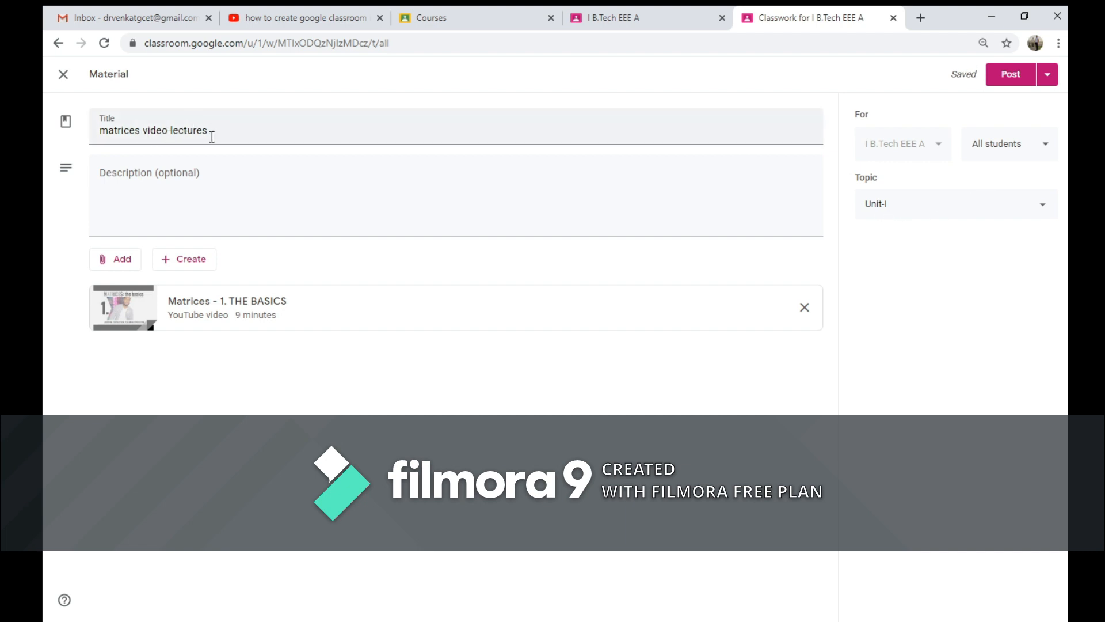
click(1011, 78)
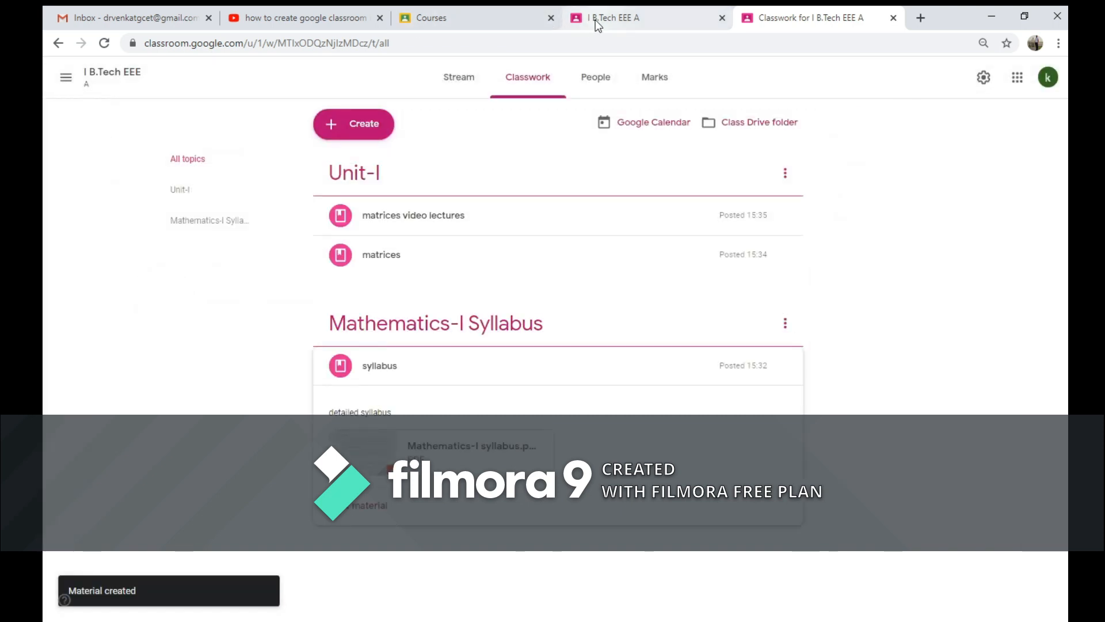
Step: Refresh the student's class Stream and check the posted "matrices video lectures" material
click(646, 18)
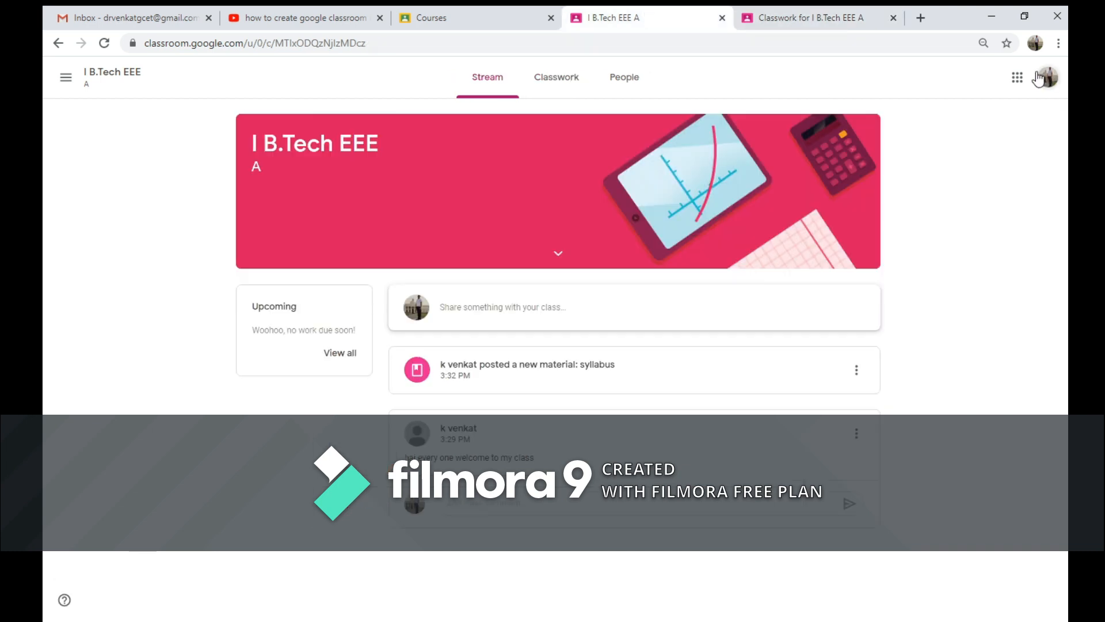
click(105, 44)
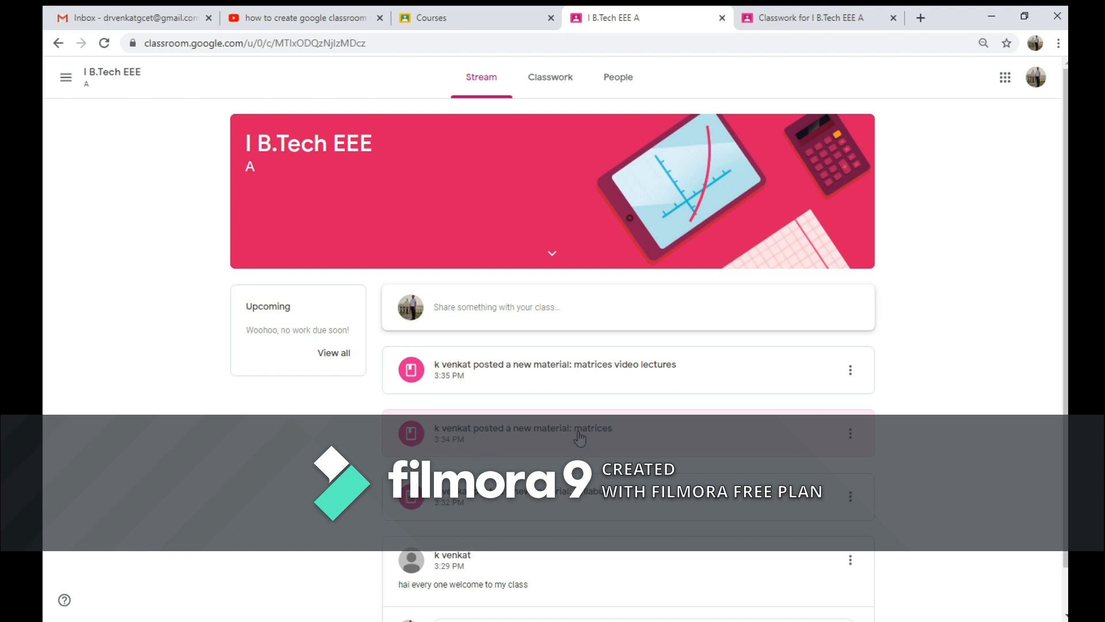
click(625, 380)
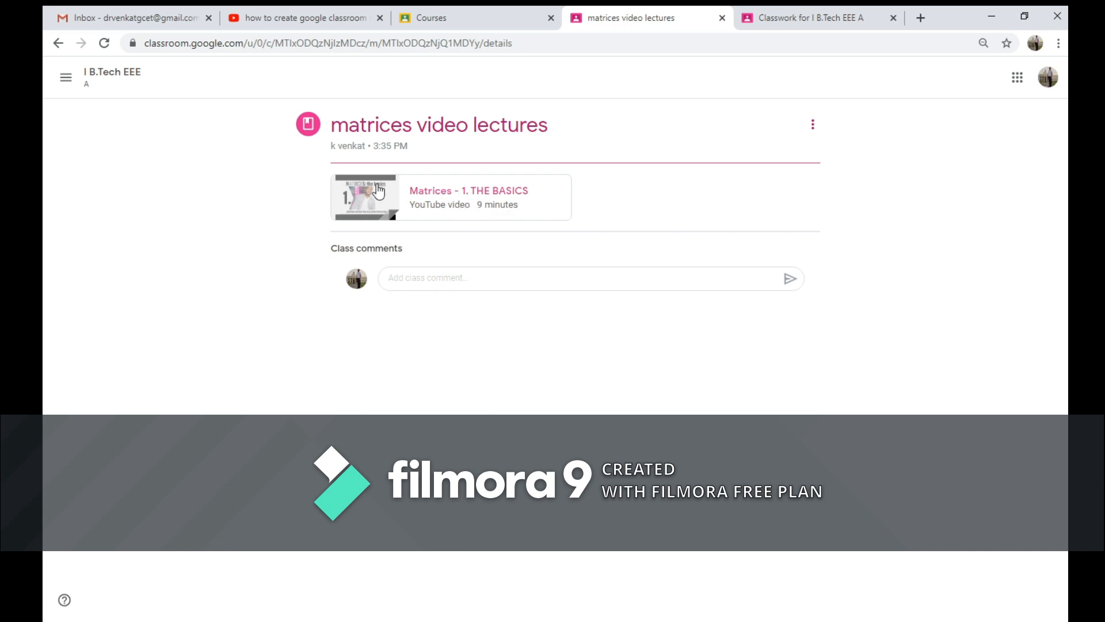
Step: Start a quiz assignment in the teacher's Classwork and title it "quiz matrices"
click(801, 18)
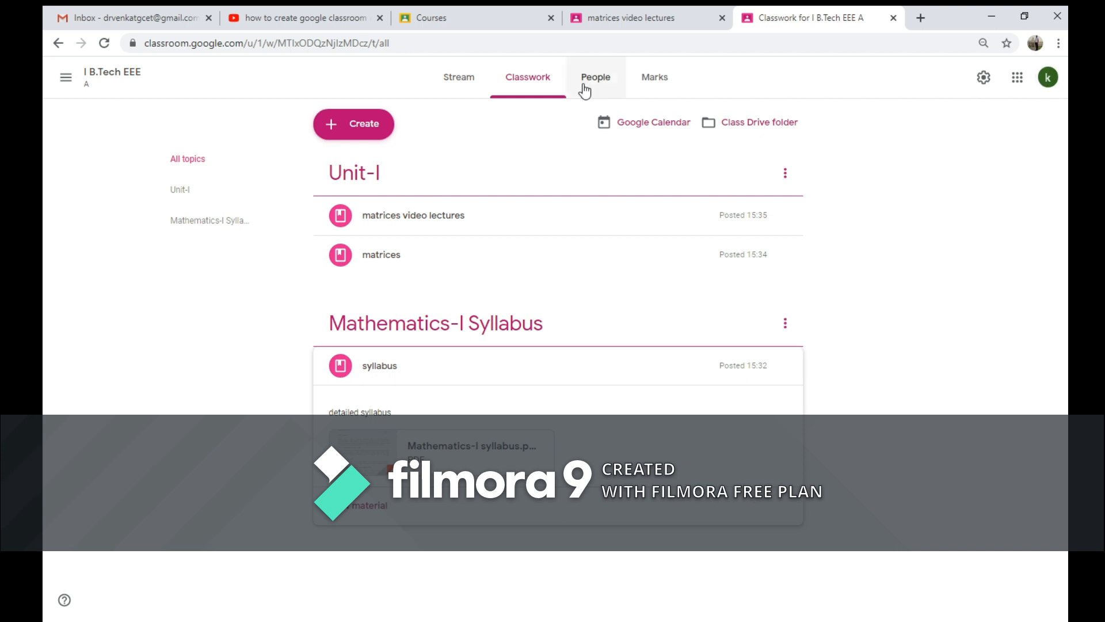
click(365, 129)
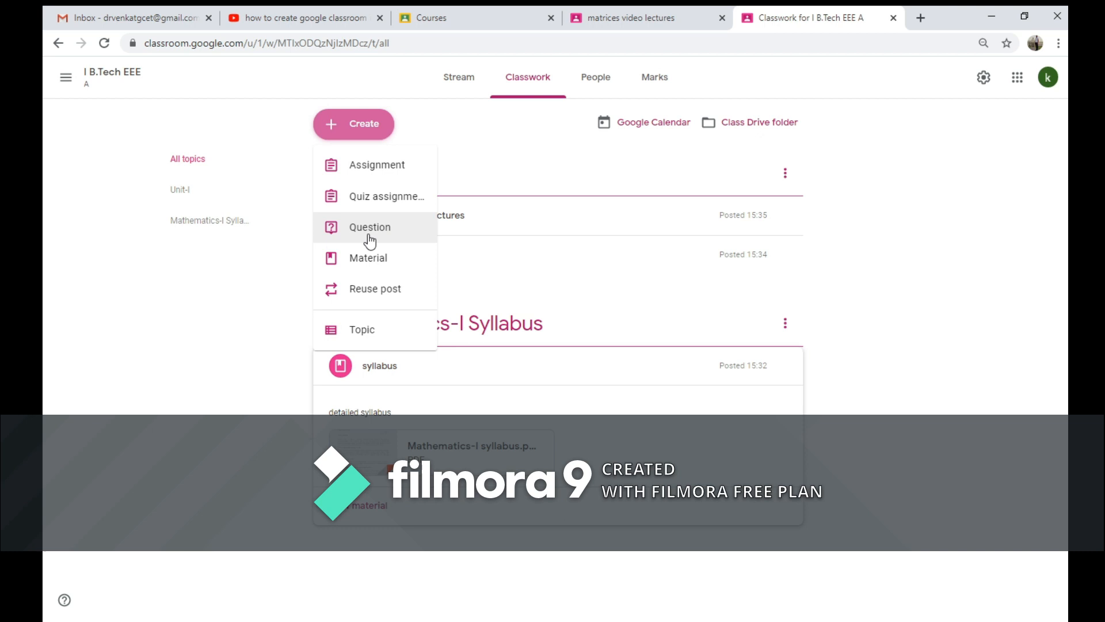
click(374, 208)
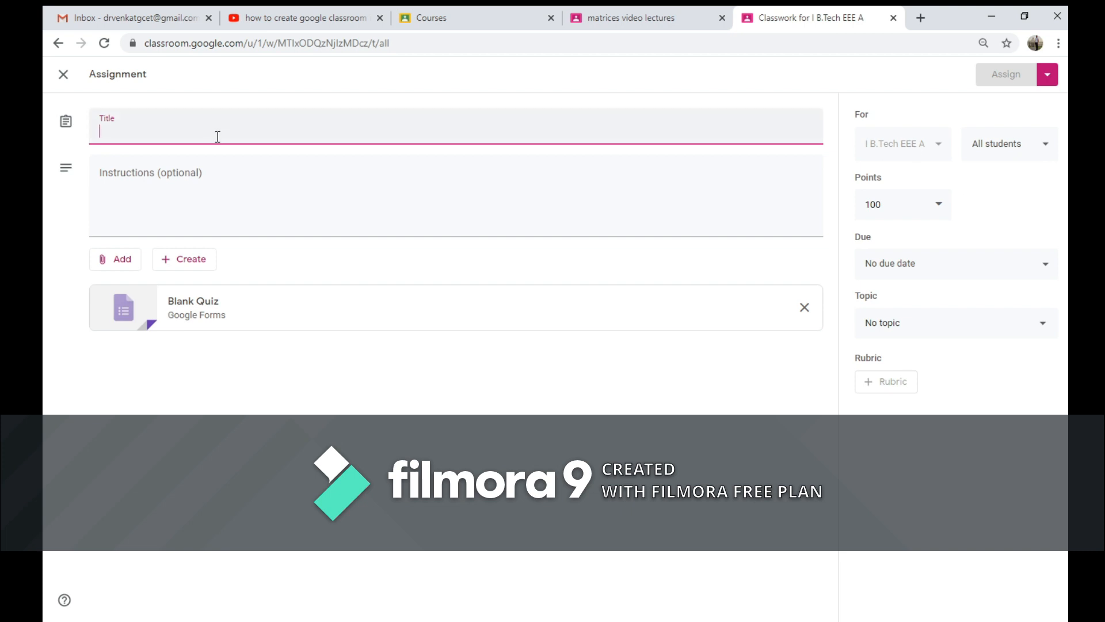
text(quiz)
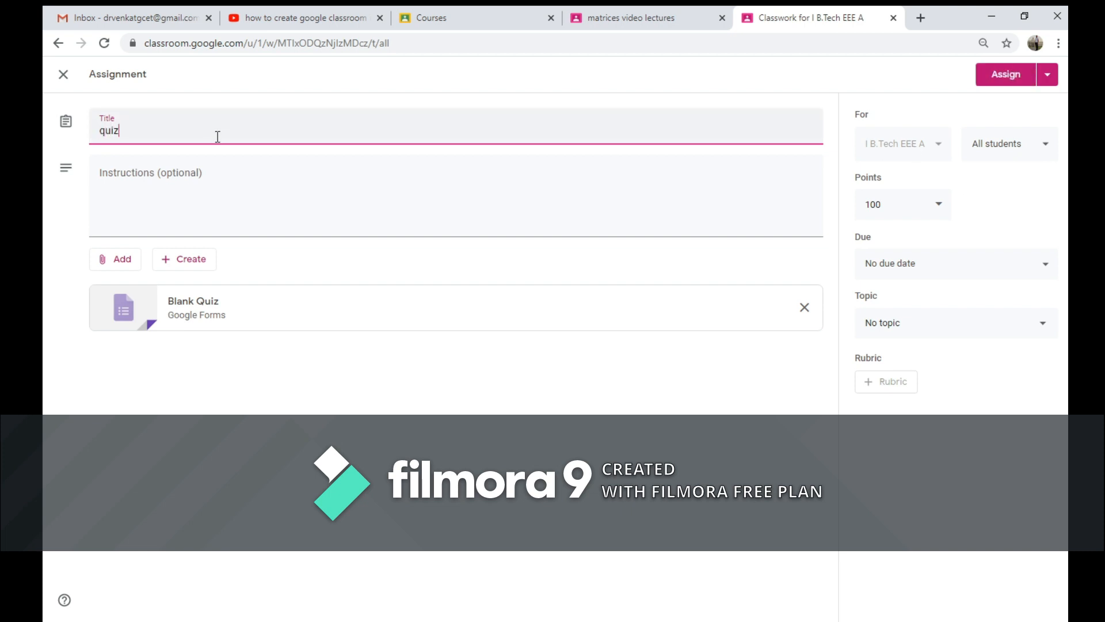
text( matr)
text(ices)
Step: Enter "attempt all the questions" as the quiz assignment's instructions
click(253, 180)
text(att)
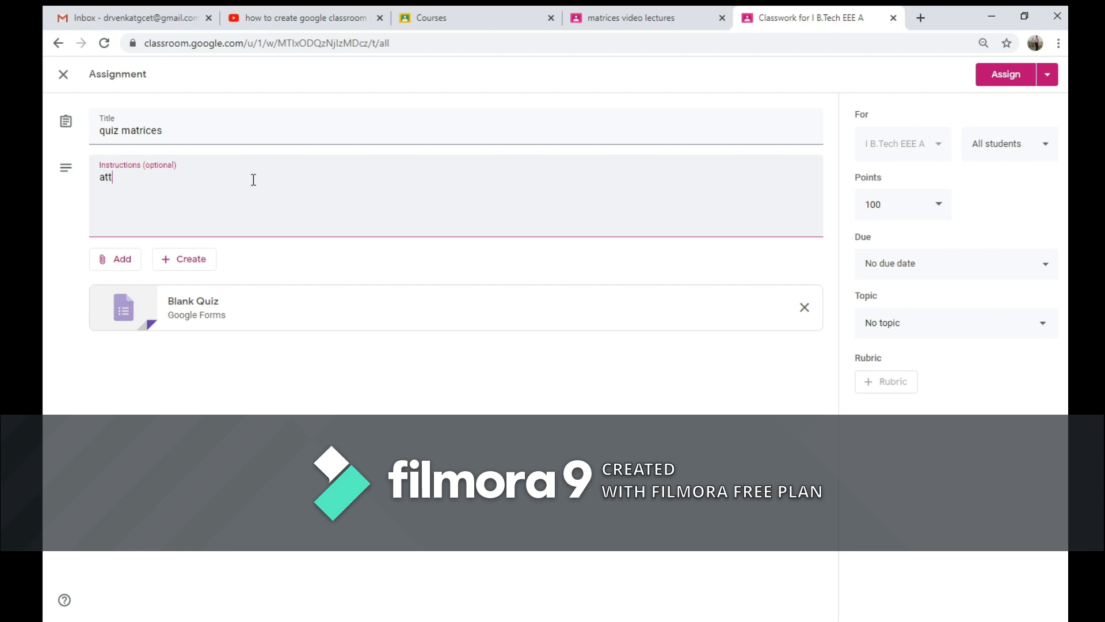
text(emept all the questions)
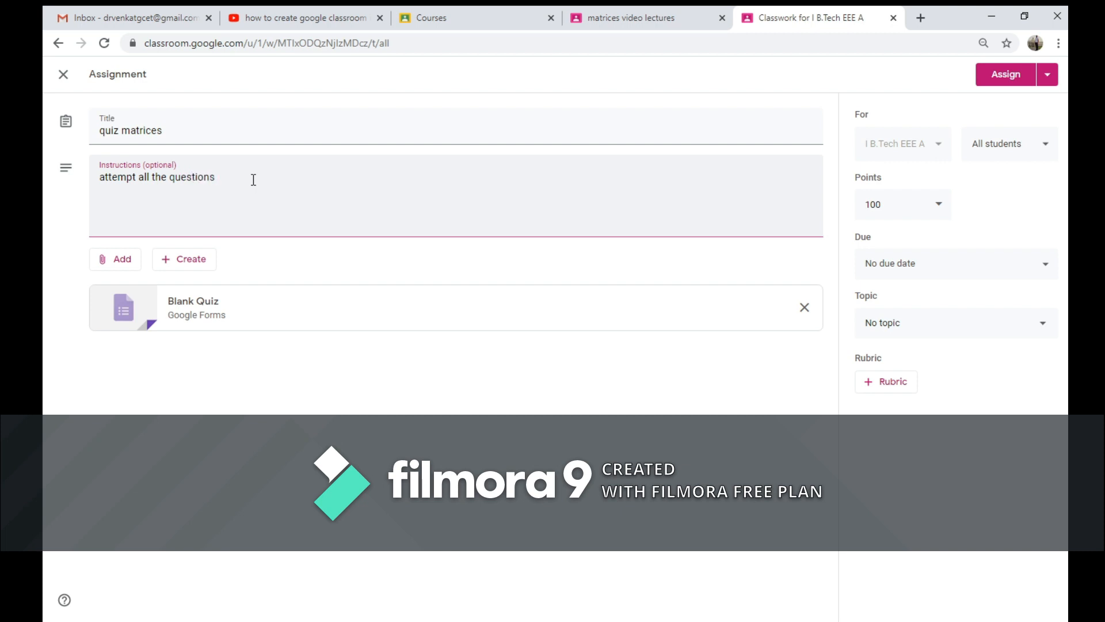
Step: Create a new Google Form from the quiz assignment
click(128, 268)
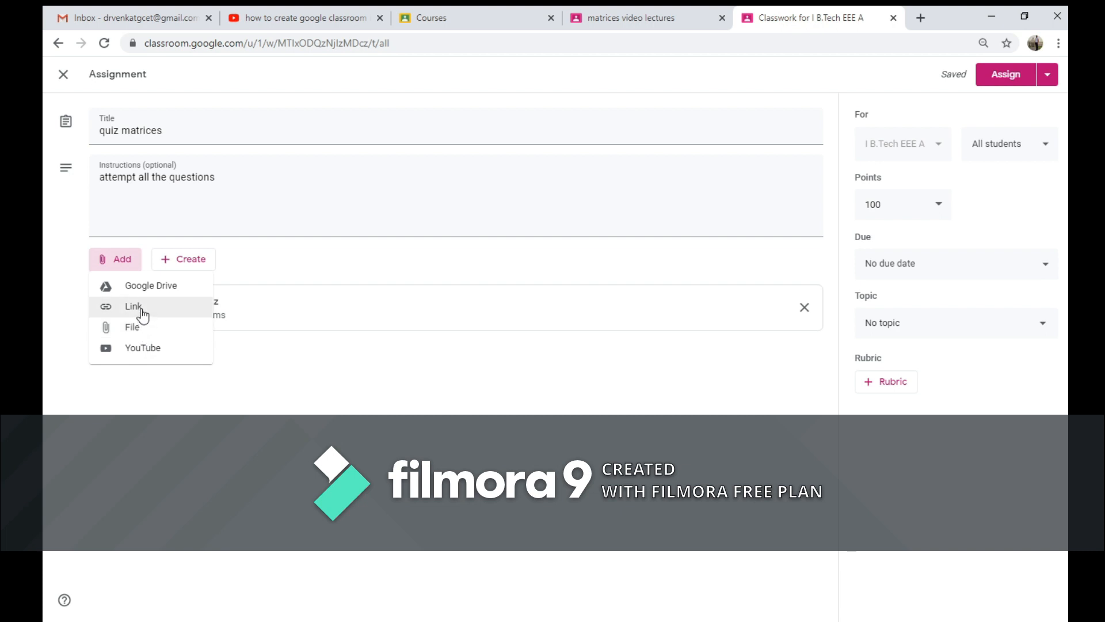
click(199, 271)
click(200, 267)
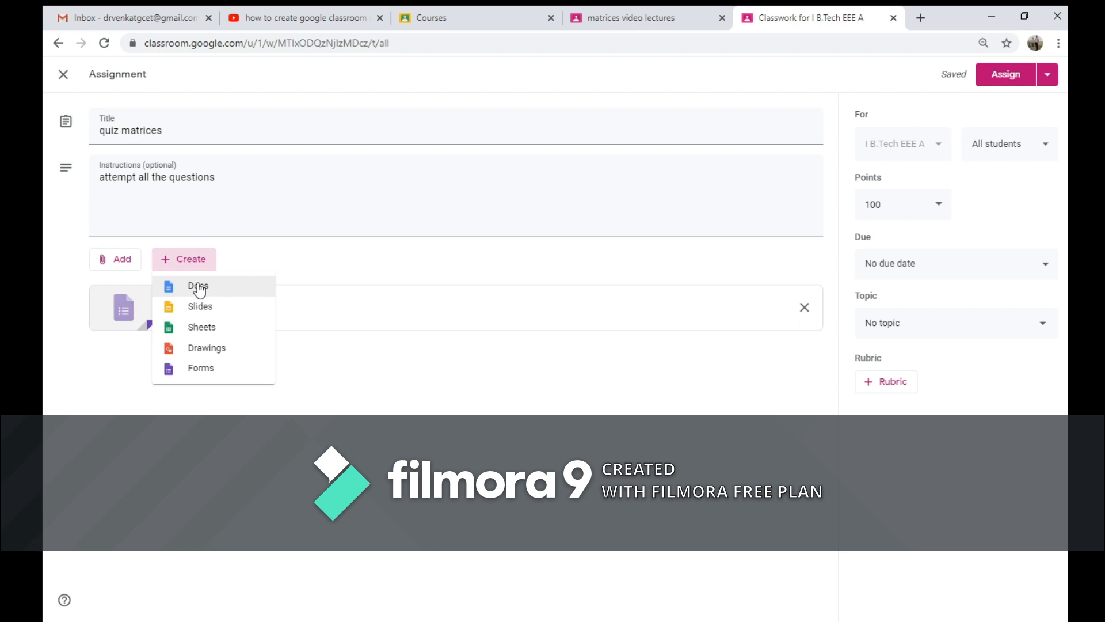
click(201, 373)
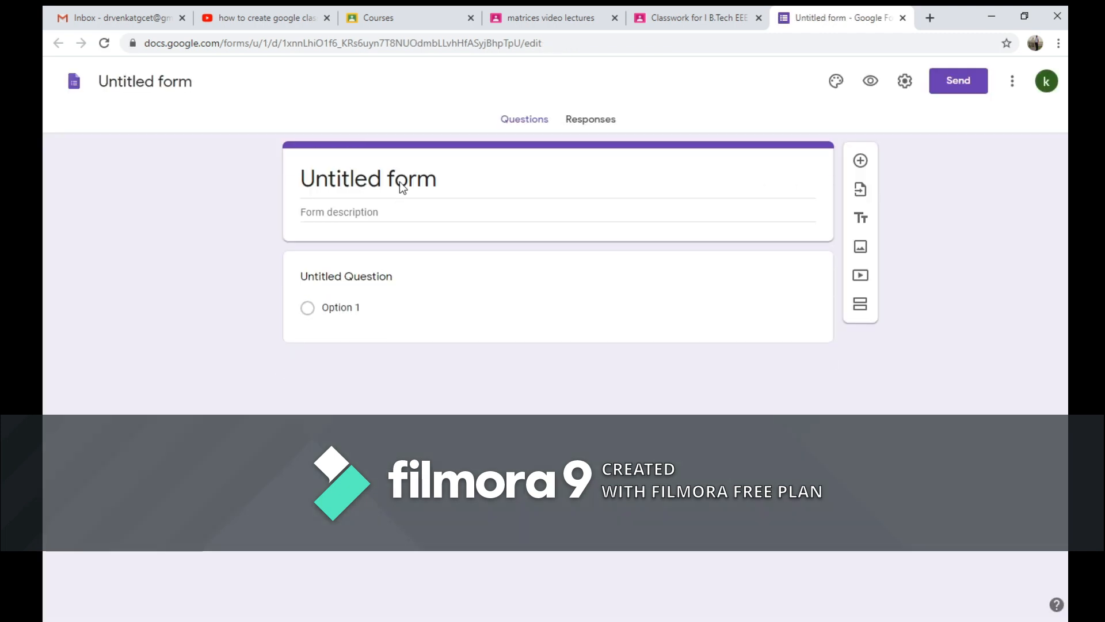
Step: Title the new form "quiz on Matrices"
text(m)
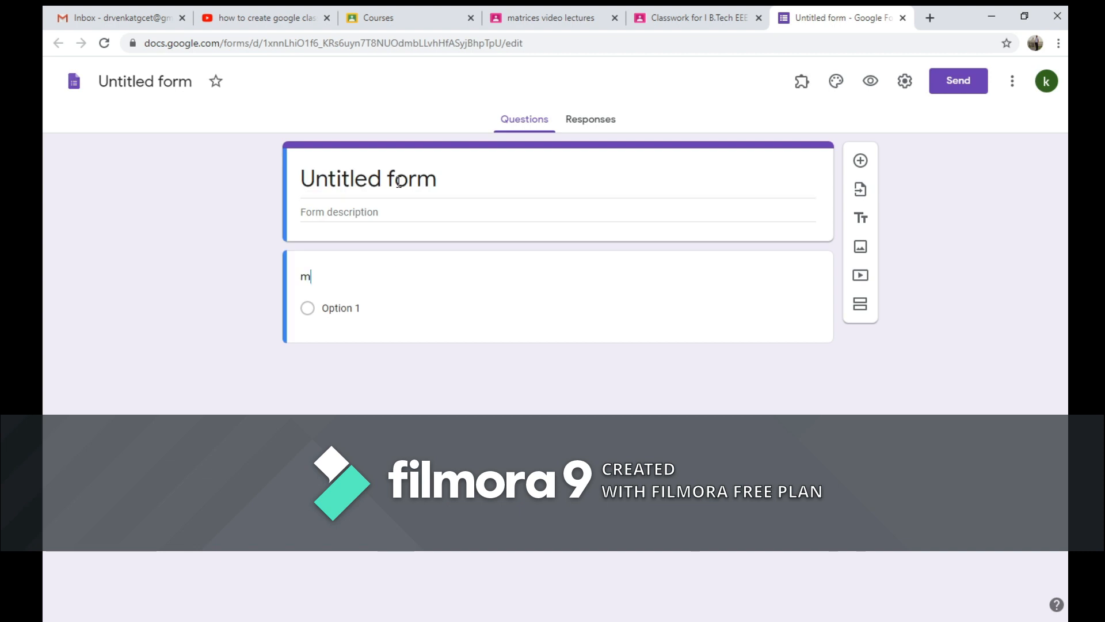
click(398, 182)
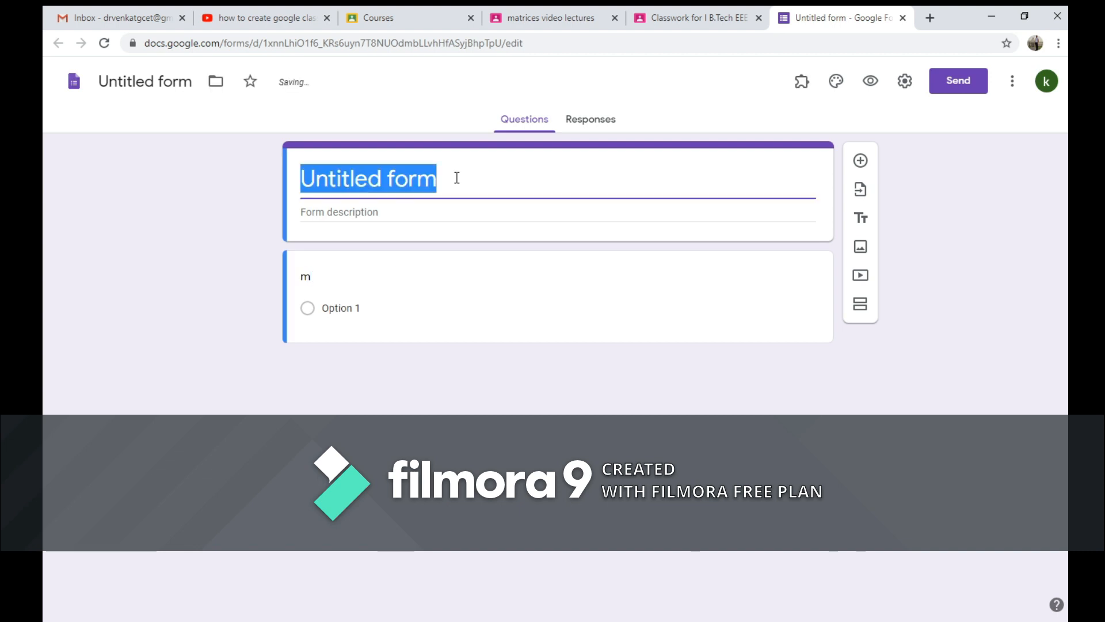
text(quiz )
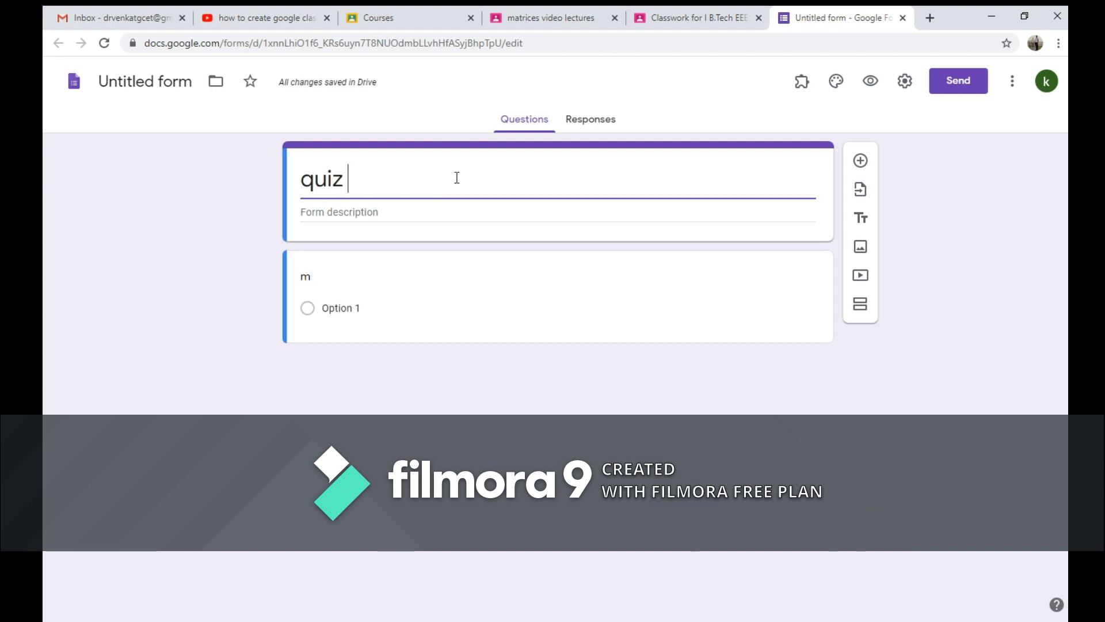
text(on Matrices)
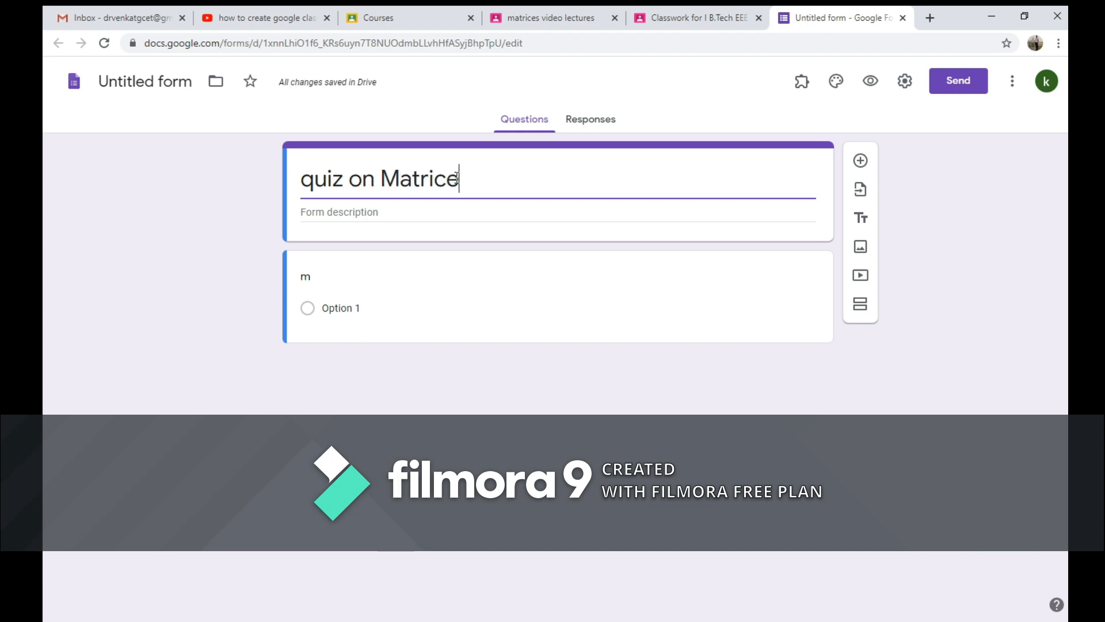
Step: Make the first question a required short-answer question named "Roll no"
click(533, 258)
text(m)
key(BackSpace)
text(R)
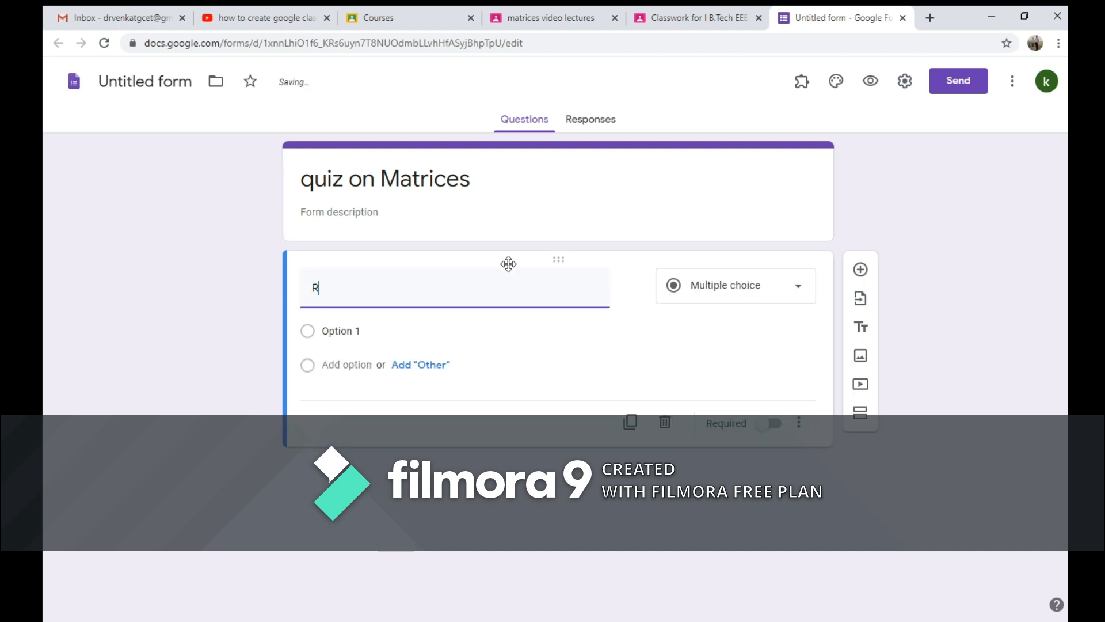
text(oo)
text(ll no)
click(719, 285)
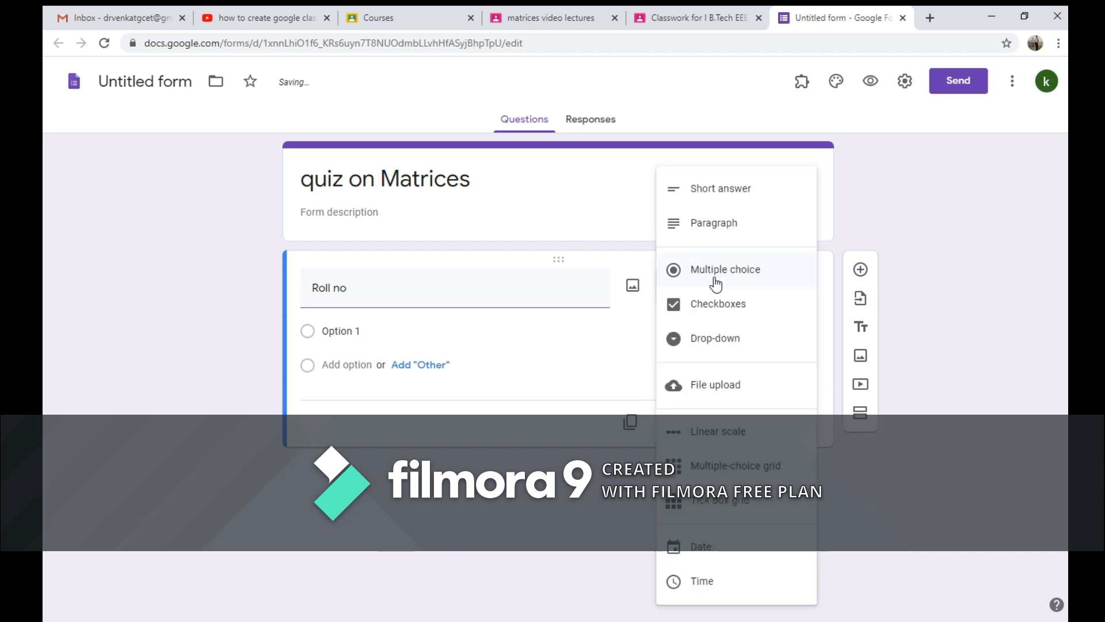
click(718, 190)
click(771, 400)
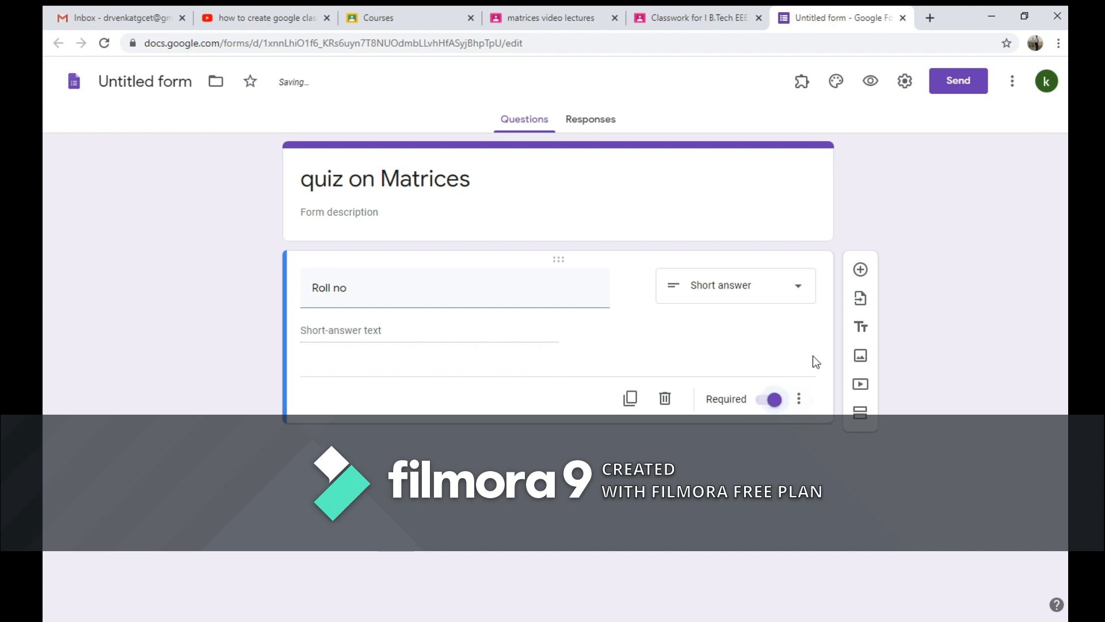
Step: Add a required multiple-choice question "Which of the following statement is true?" with "non-linear" options for det(A)=0 and det(A) is not zero
click(870, 262)
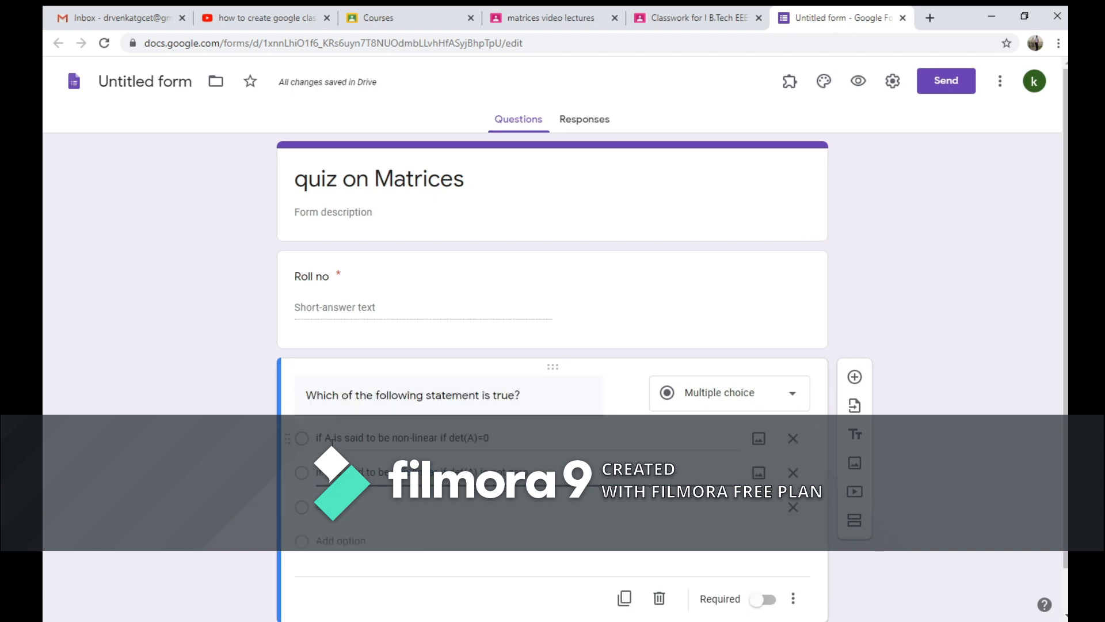
click(328, 439)
click(329, 439)
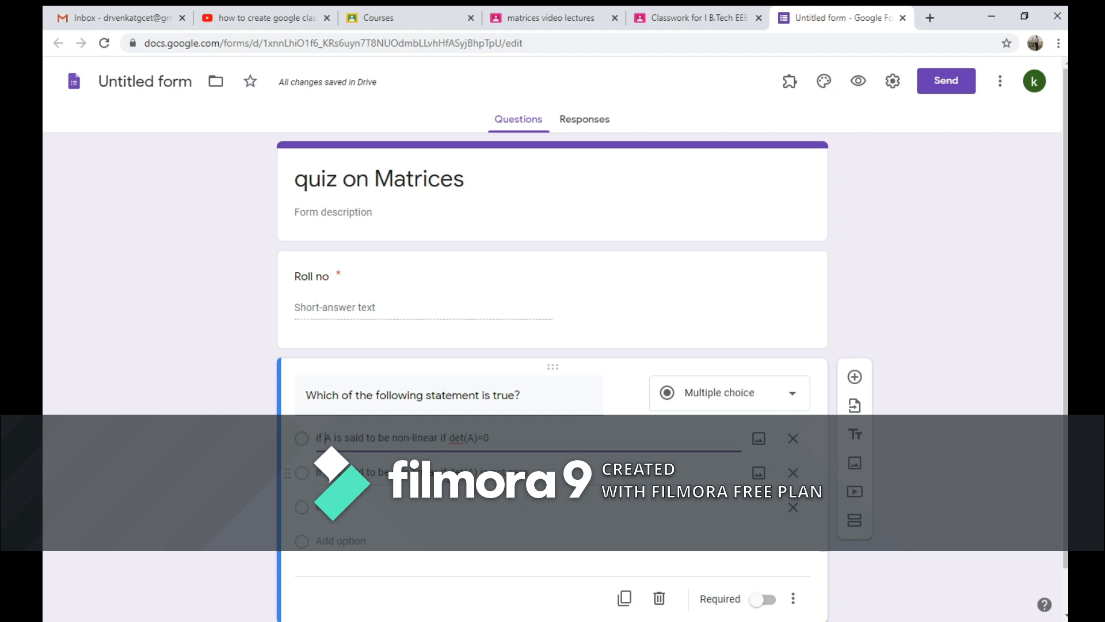
click(415, 473)
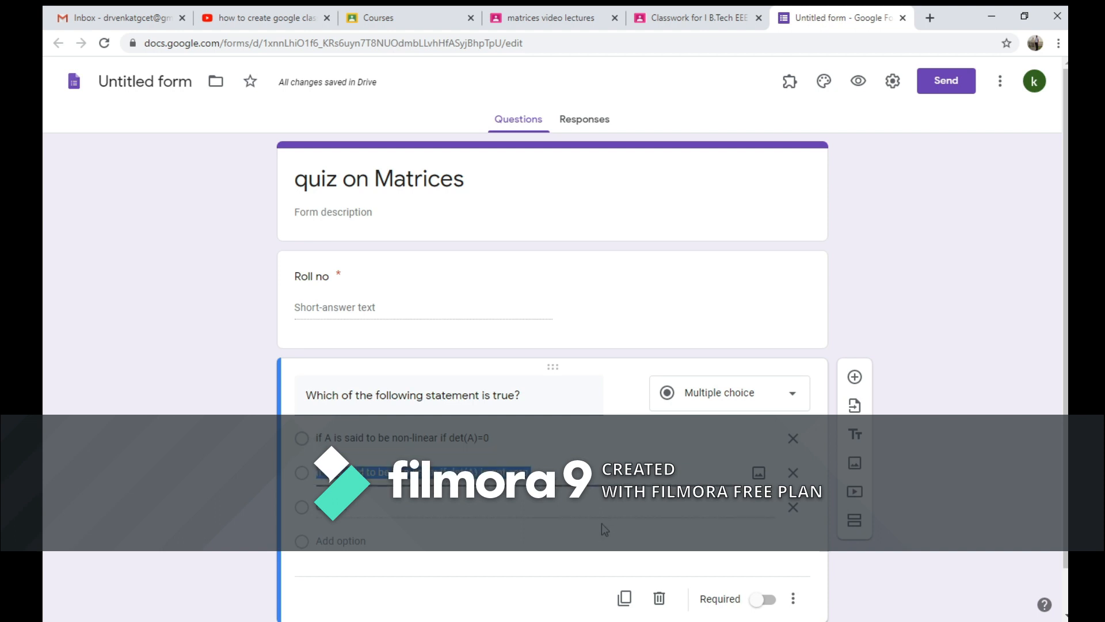
click(793, 507)
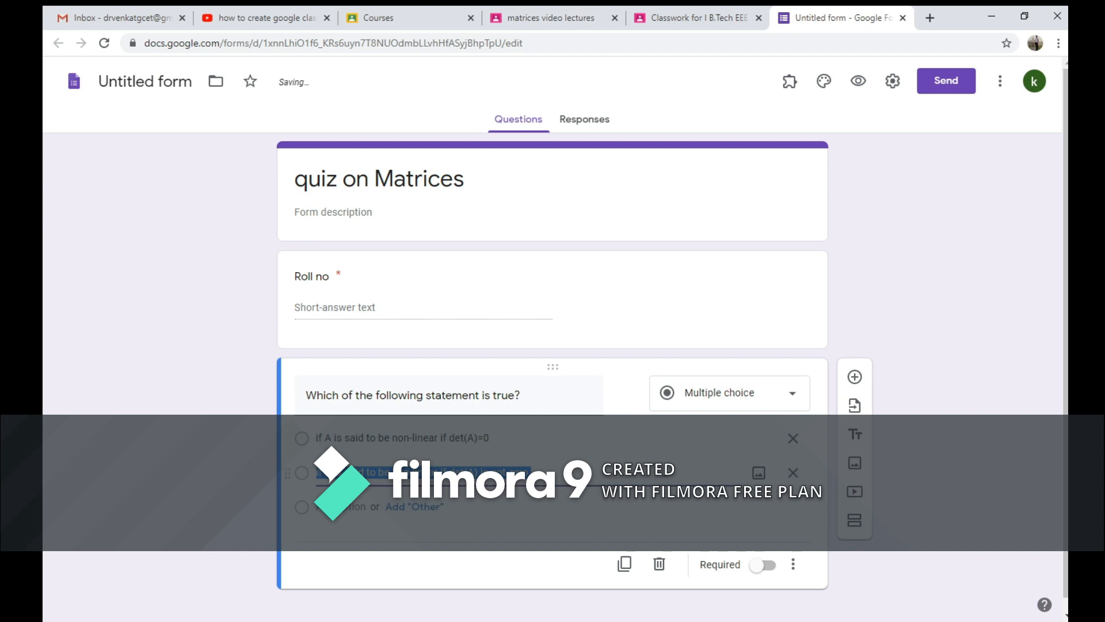
click(768, 566)
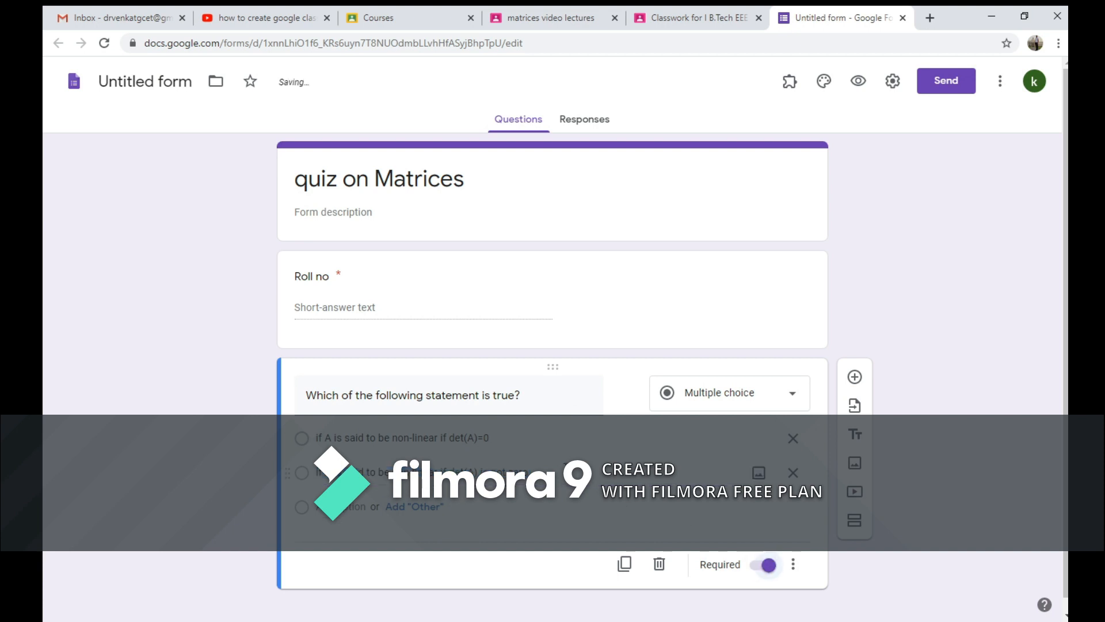
Step: Preview the form as respondents see it and check its attachment in the Classroom assignment
click(859, 81)
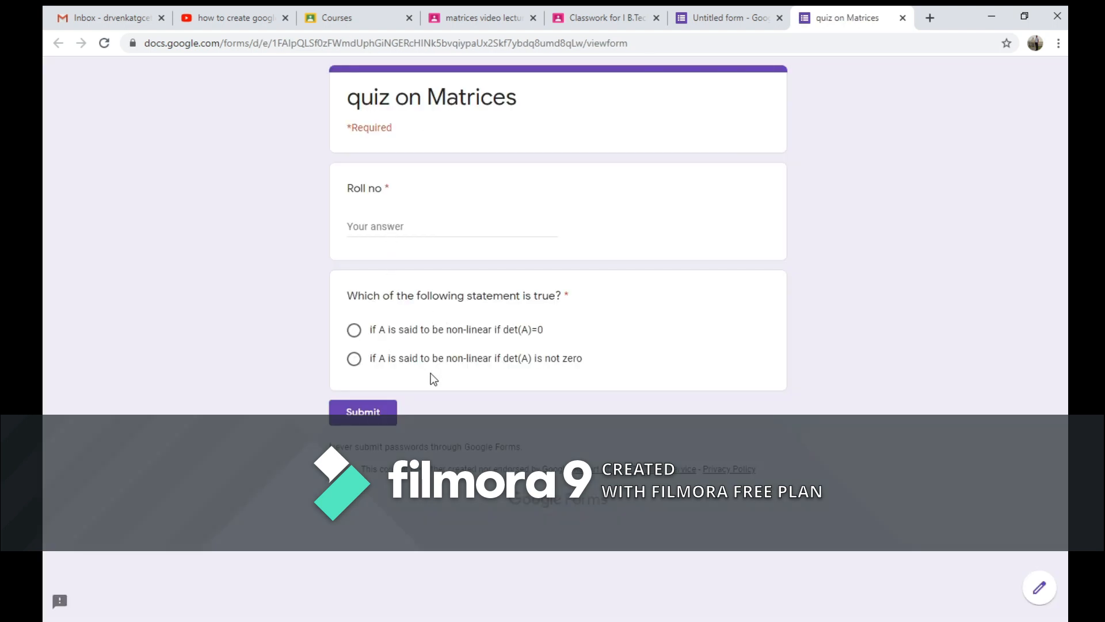
click(903, 18)
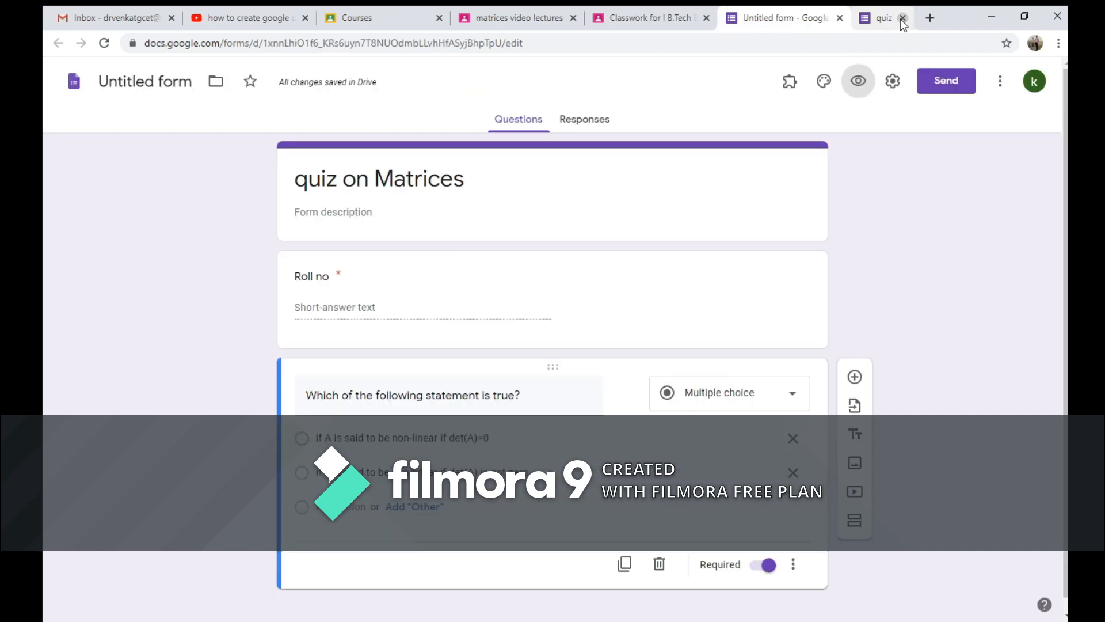
click(686, 19)
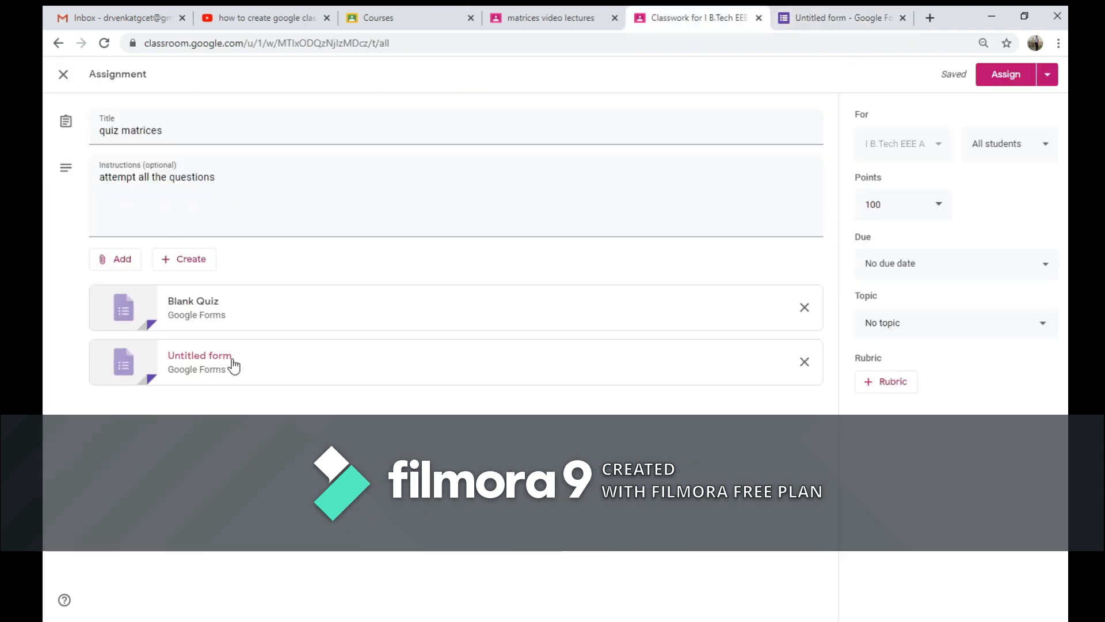
click(809, 6)
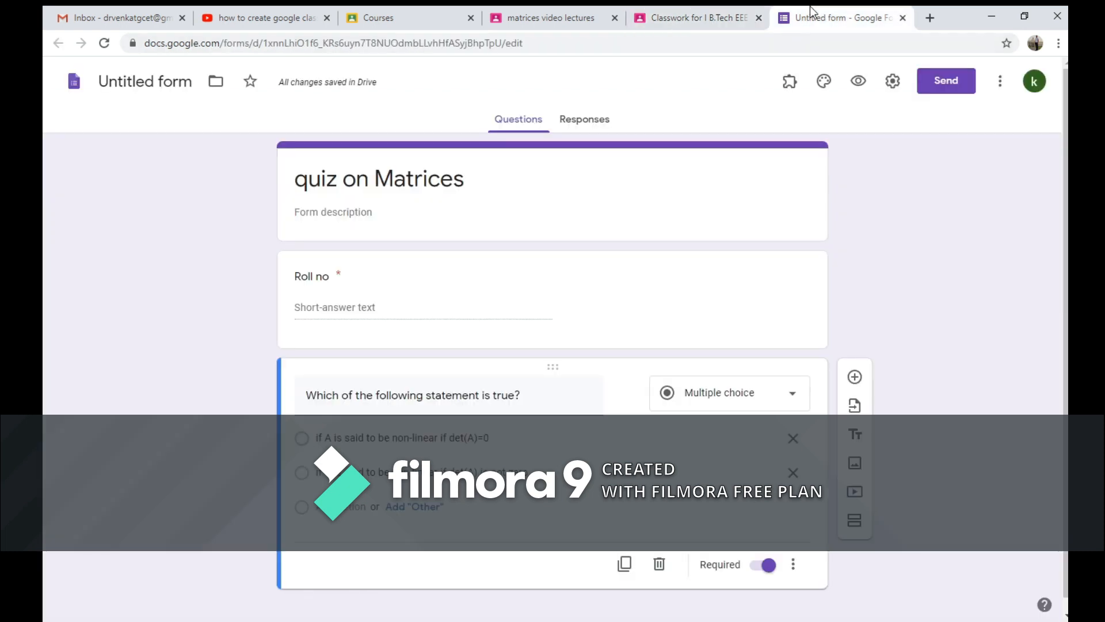
Step: Rename the untitled form file to match its heading, "quiz on Matrices"
triple_click(368, 175)
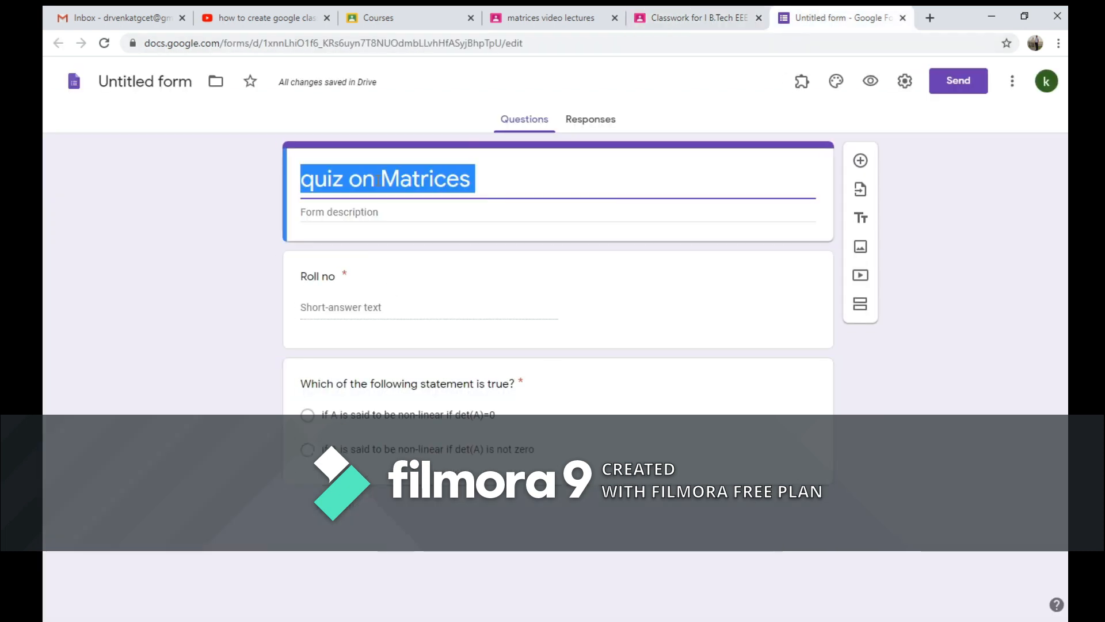
click(169, 82)
click(601, 139)
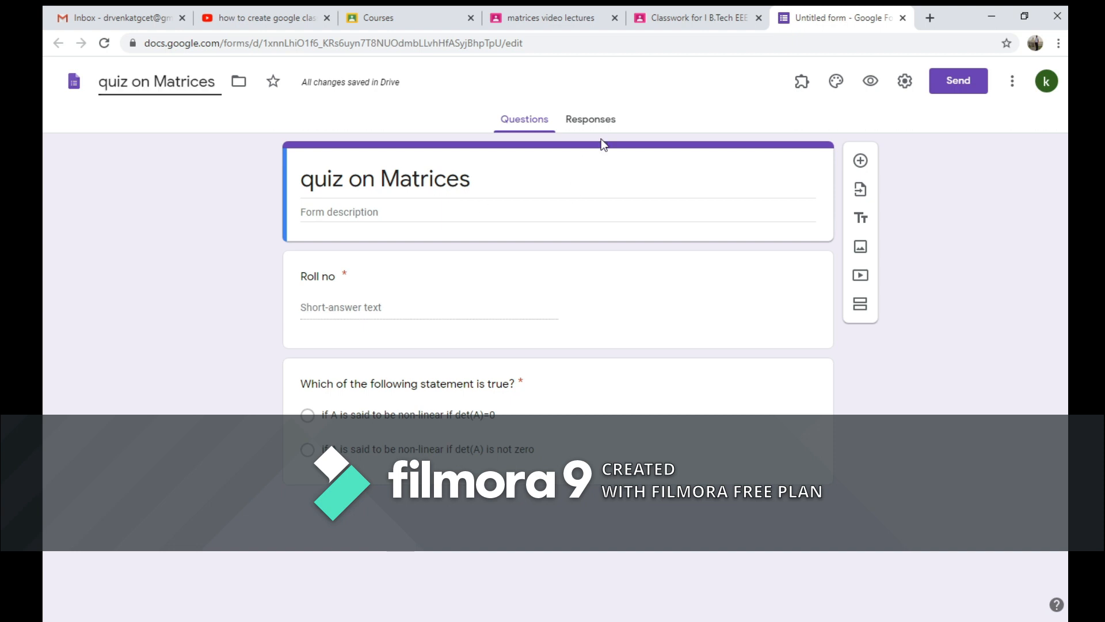
Step: Remove the Blank Quiz attachment from the assignment, reload the page and reopen the "quiz matrices" draft for editing
click(718, 7)
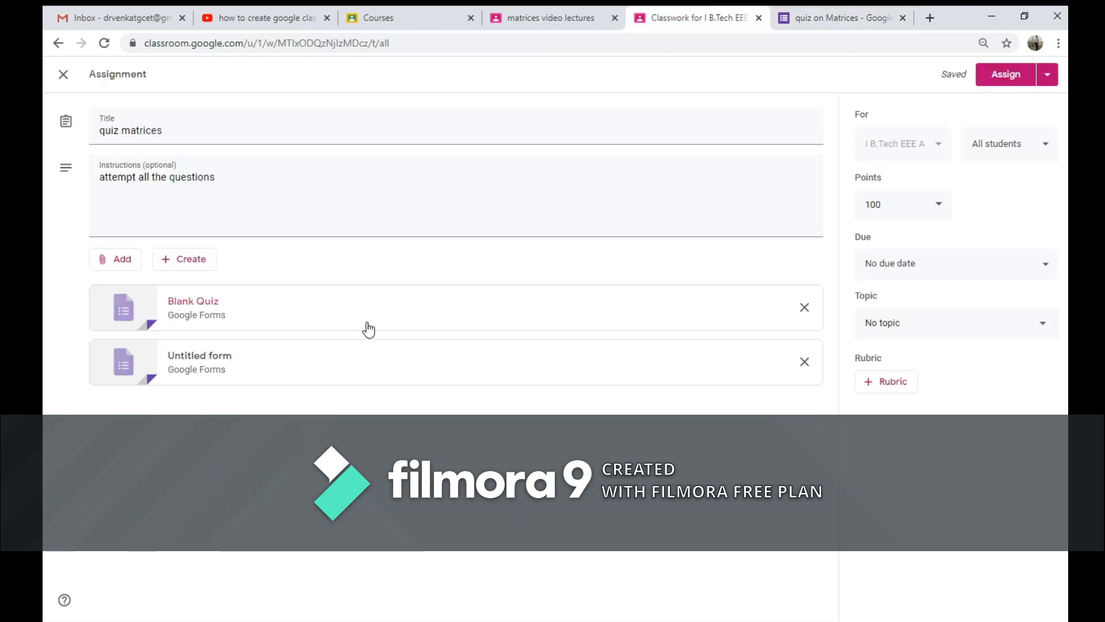
click(806, 309)
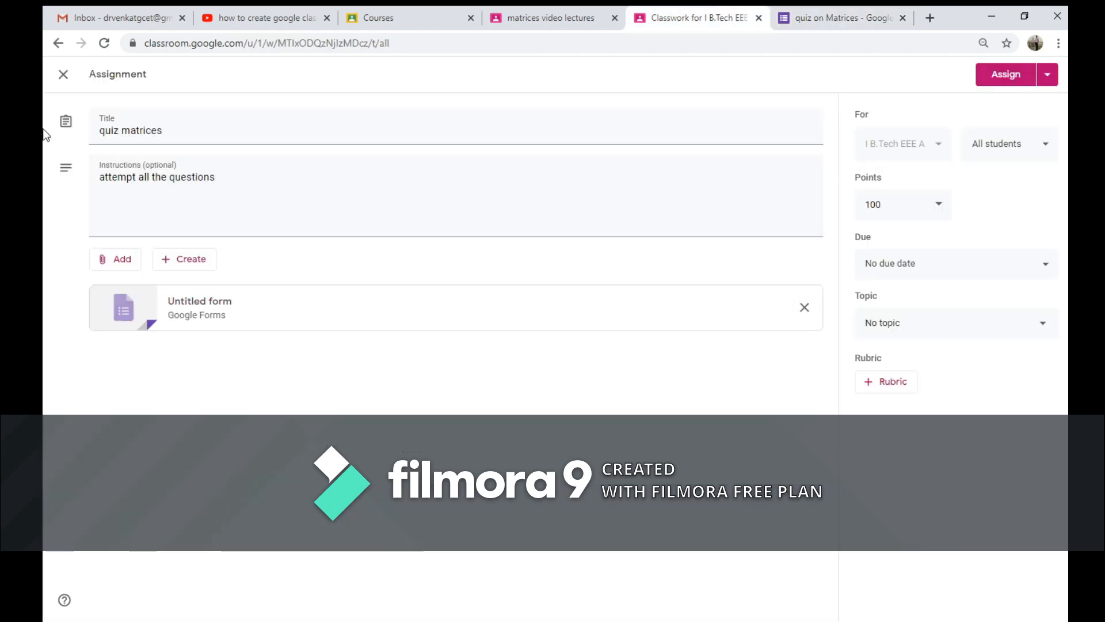
click(105, 46)
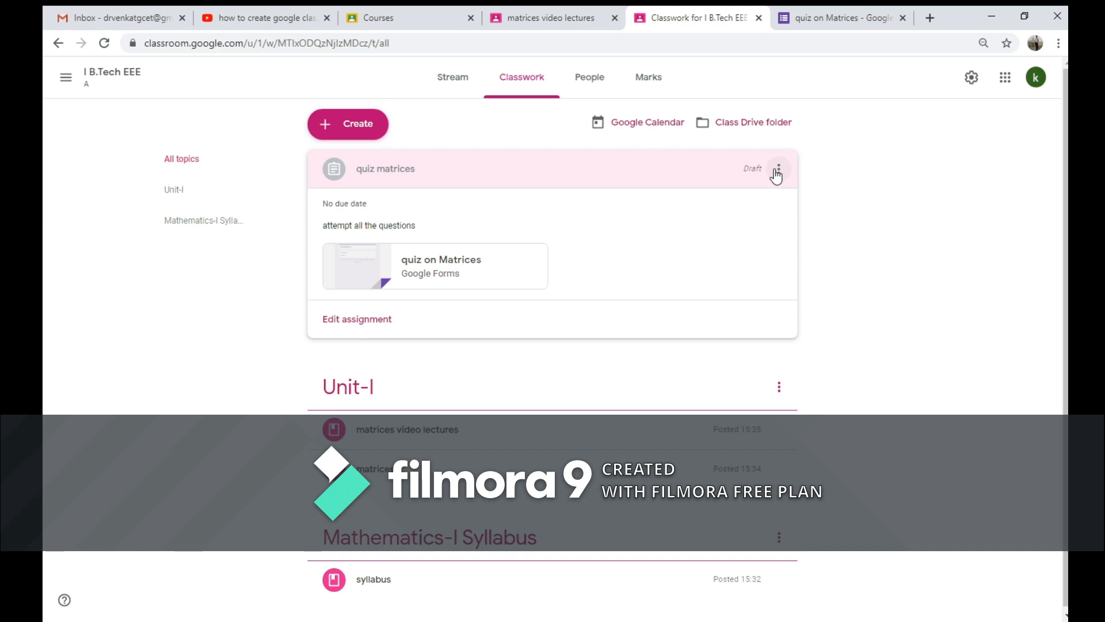
click(357, 319)
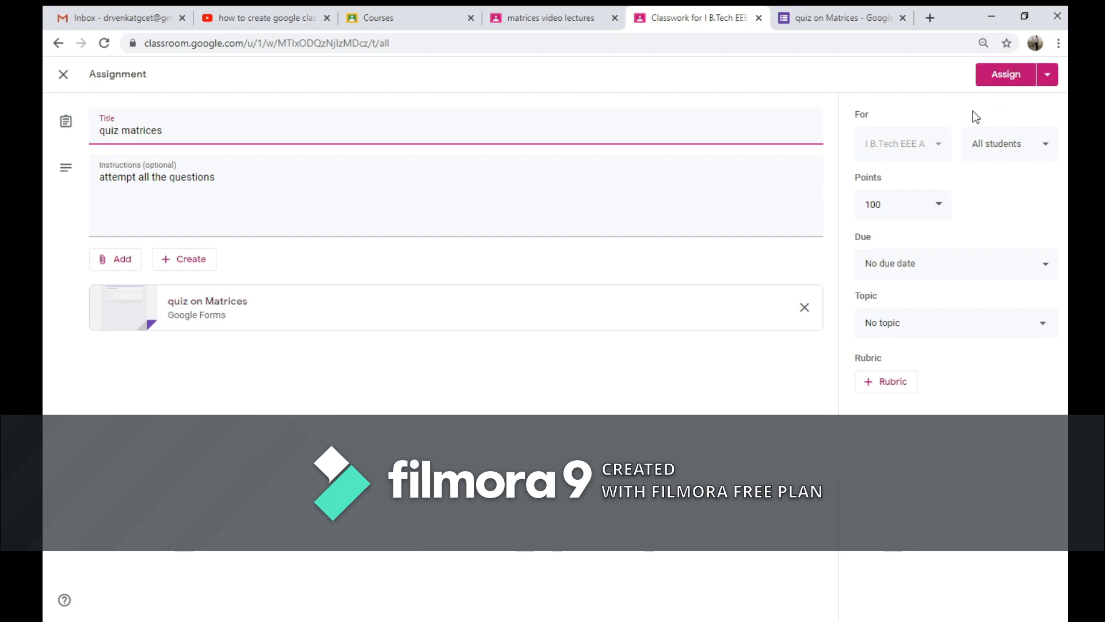
drag(899, 207, 878, 203)
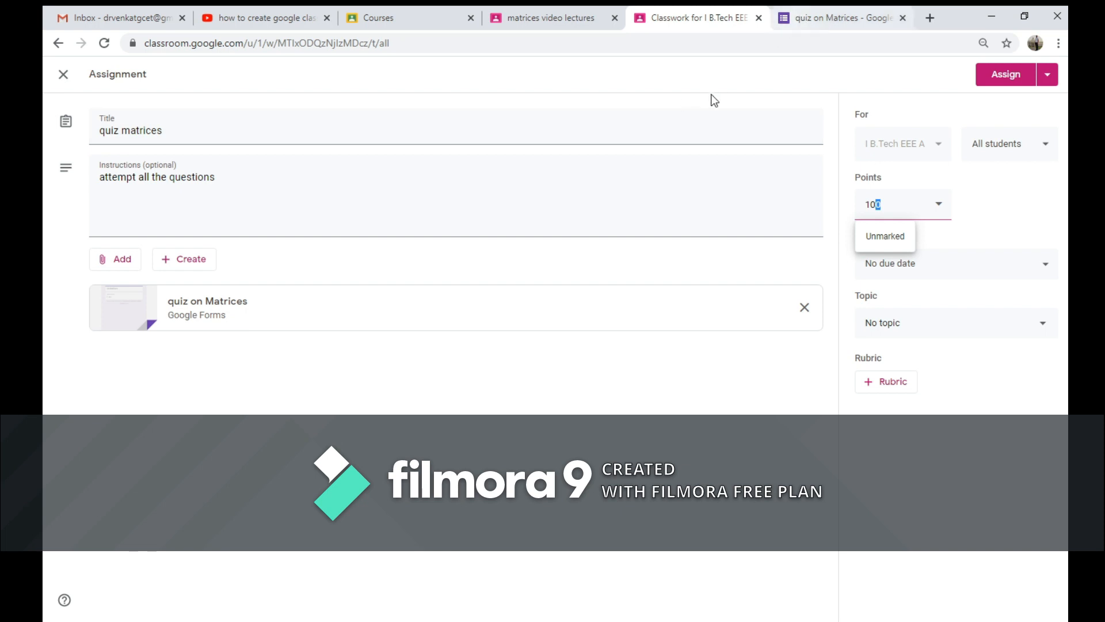
Step: Turn the "quiz on Matrices" form into a quiz and save its settings
click(857, 17)
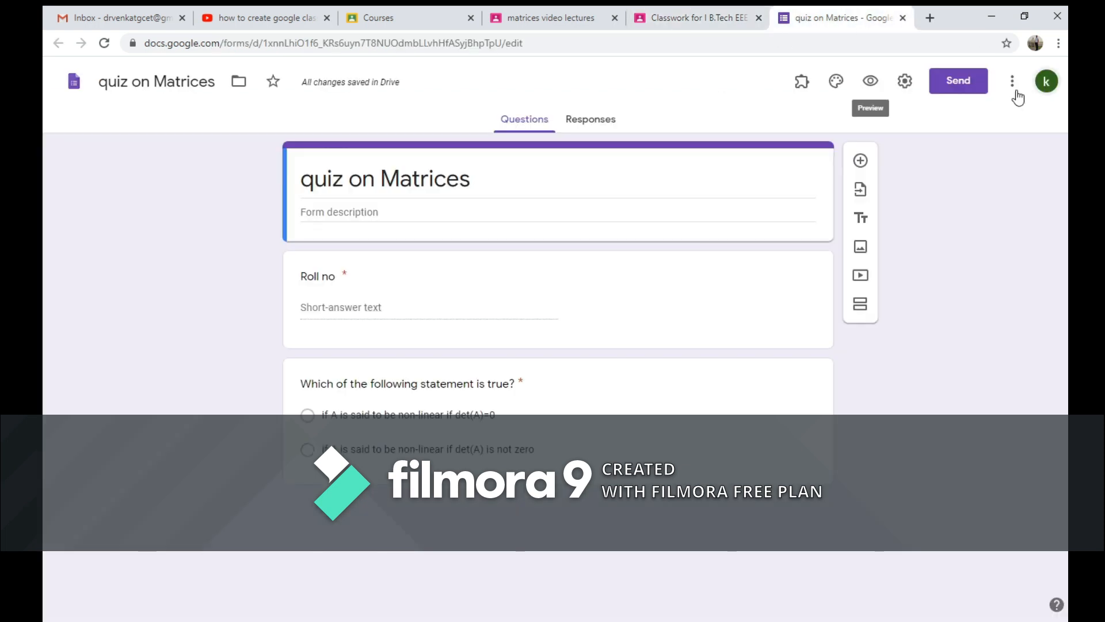
click(906, 82)
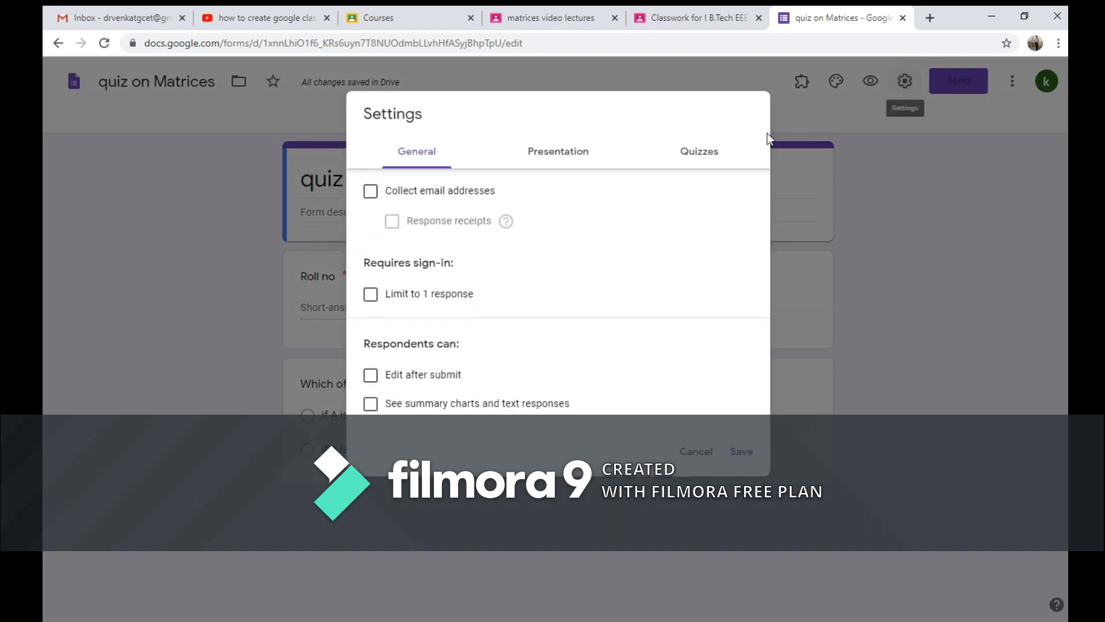
click(698, 152)
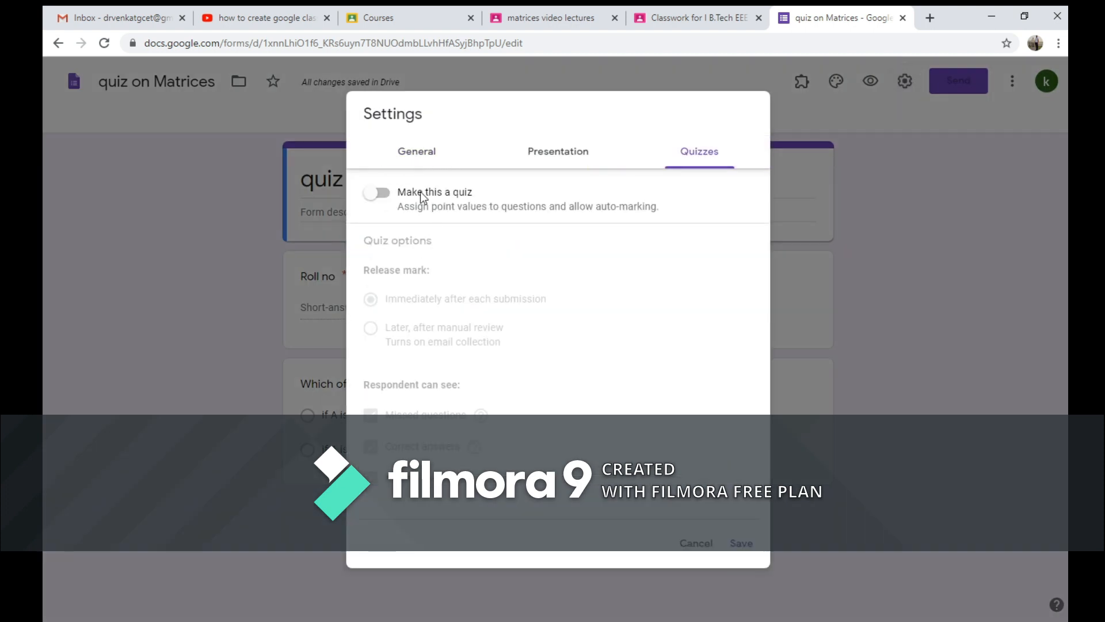
click(380, 193)
click(385, 413)
click(742, 543)
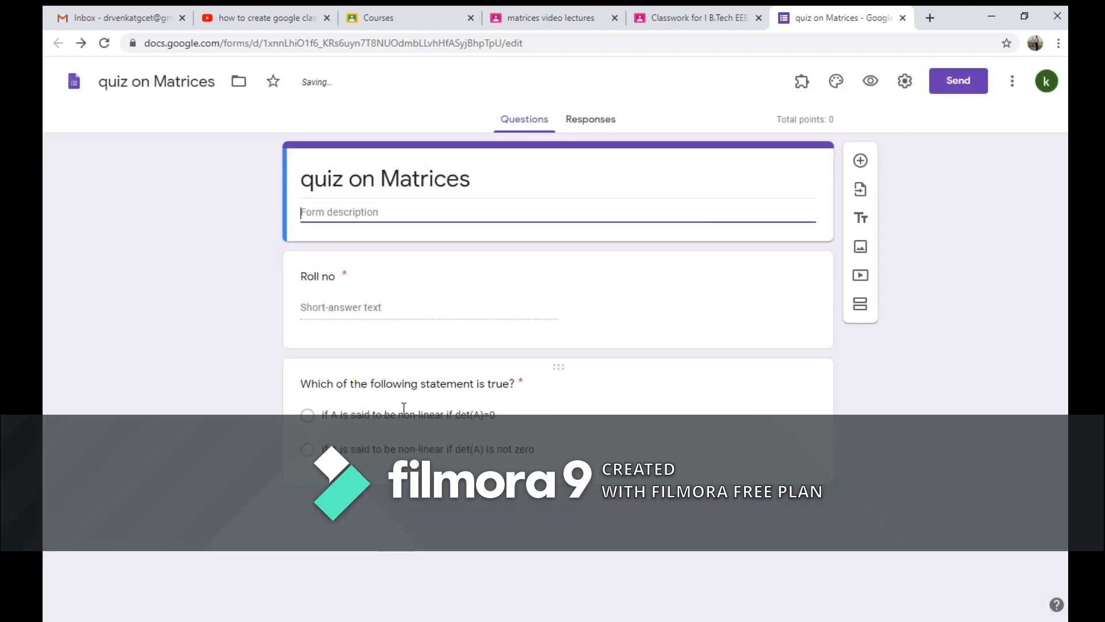
Step: Set the multiple-choice question's answer key to 2 points with the "det(A) is not zero" option as correct
click(549, 371)
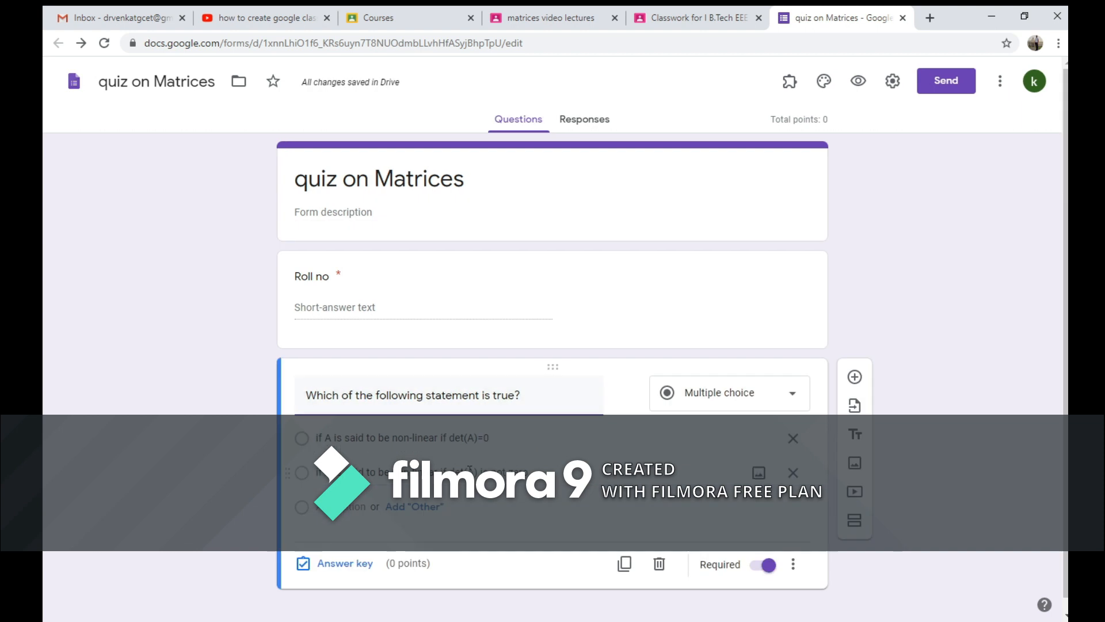
click(333, 564)
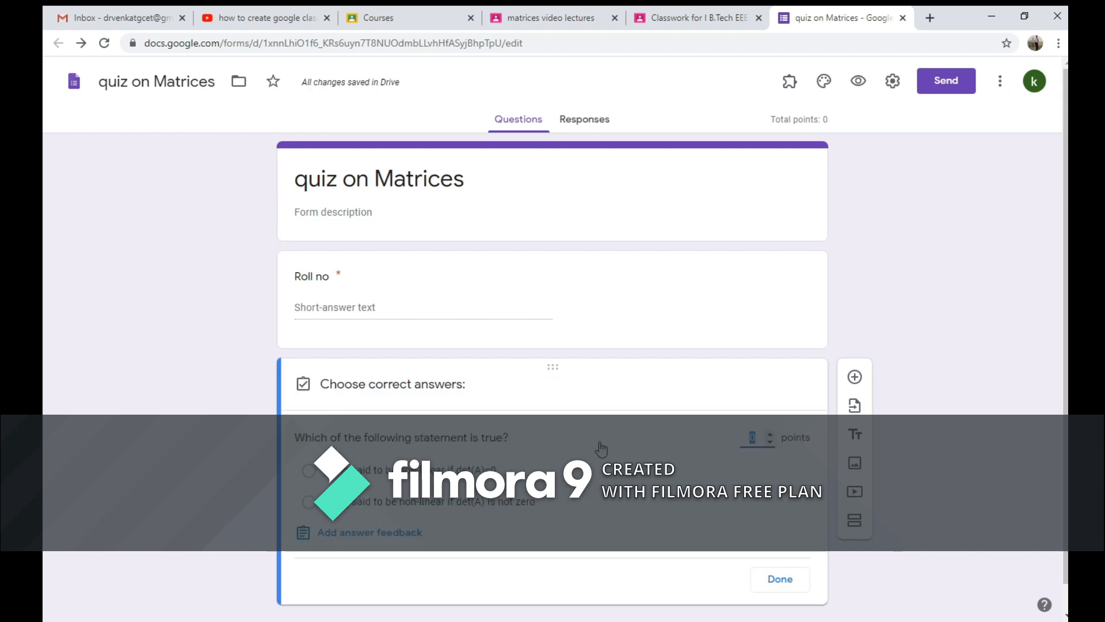
click(769, 433)
click(769, 433)
click(378, 510)
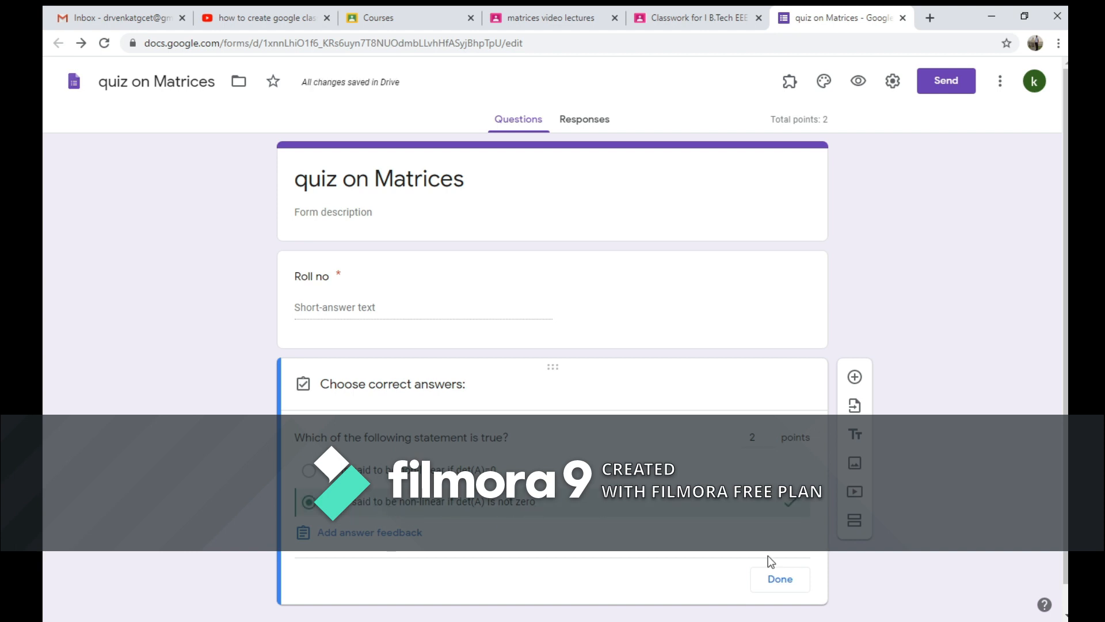
click(780, 581)
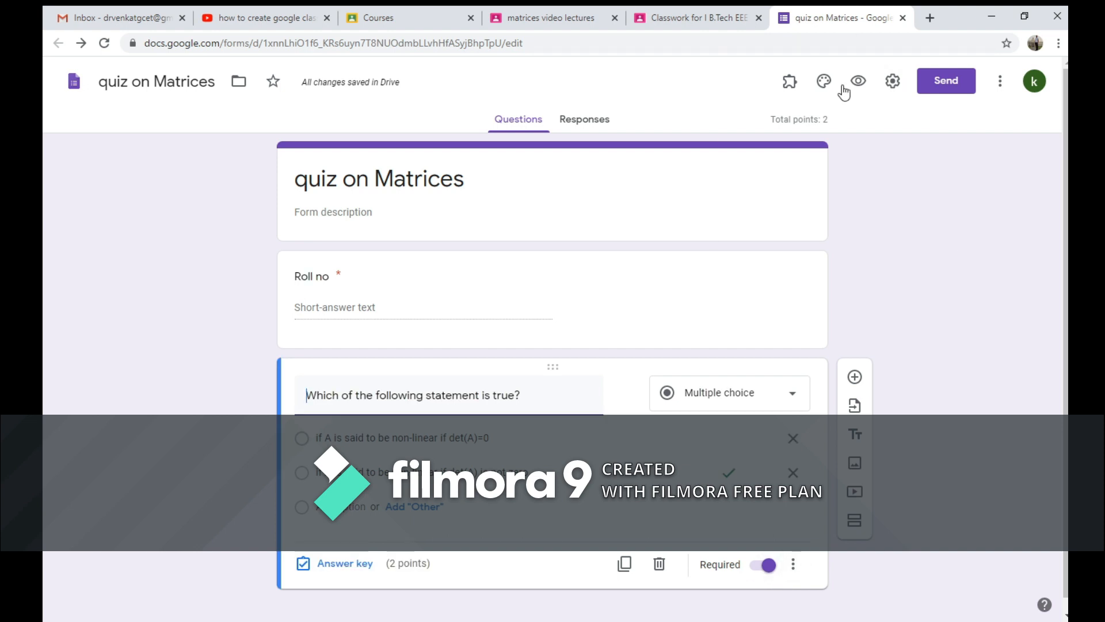
Step: Set the points of the "quiz matrices" assignment in Classroom to 2
click(663, 9)
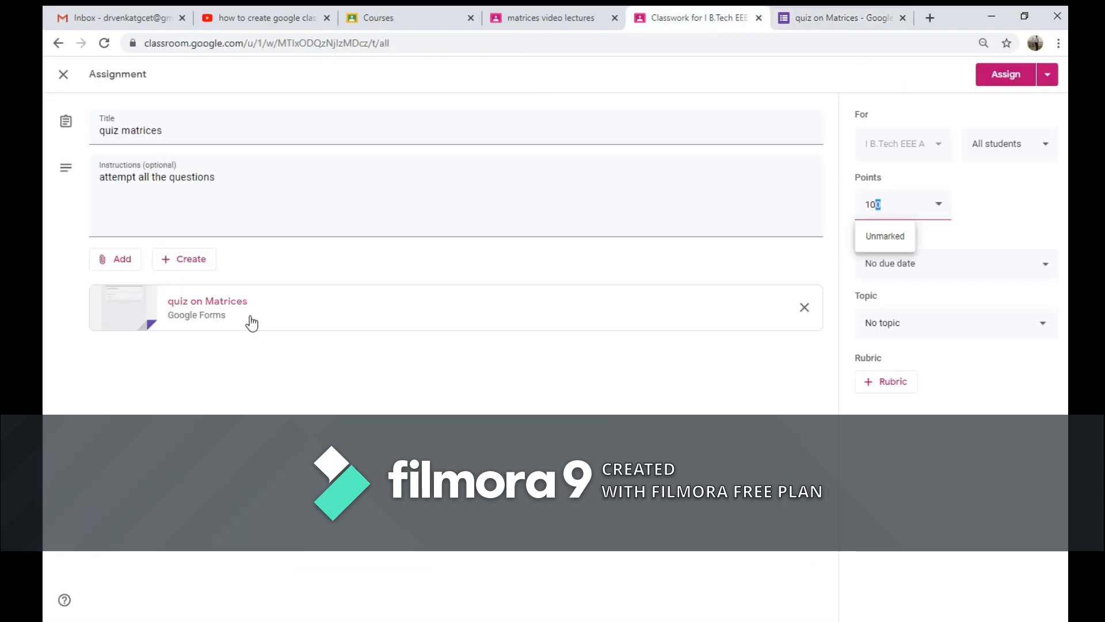
key(BackSpace)
key(BackSpace)
key(BackSpace)
text(2)
Step: Set the assignment's due date to 3 Aug 2020
click(942, 266)
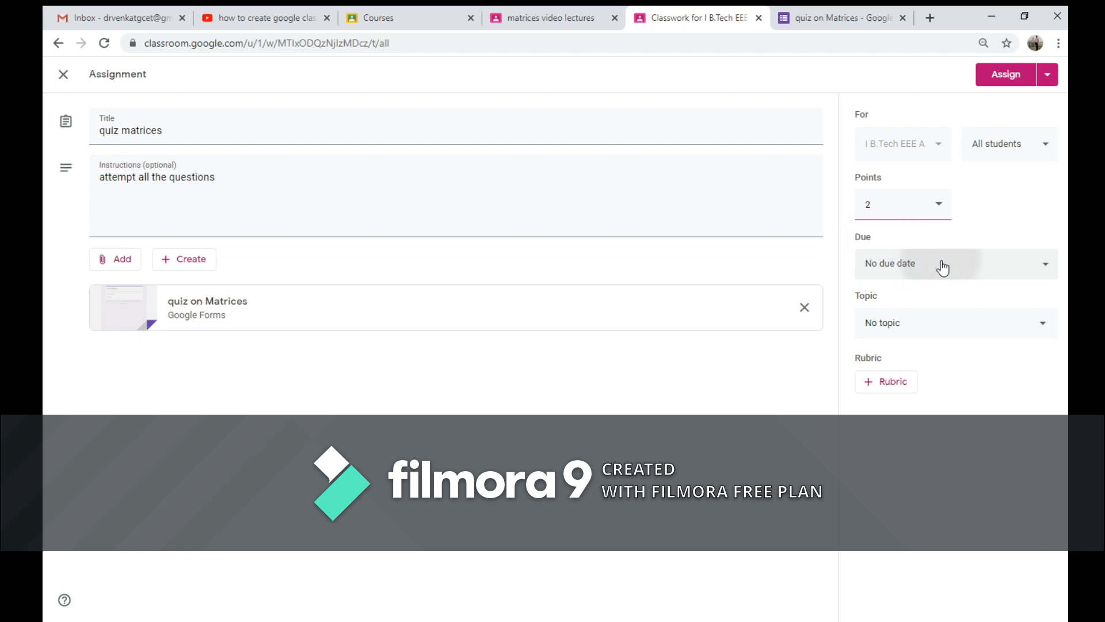
click(987, 321)
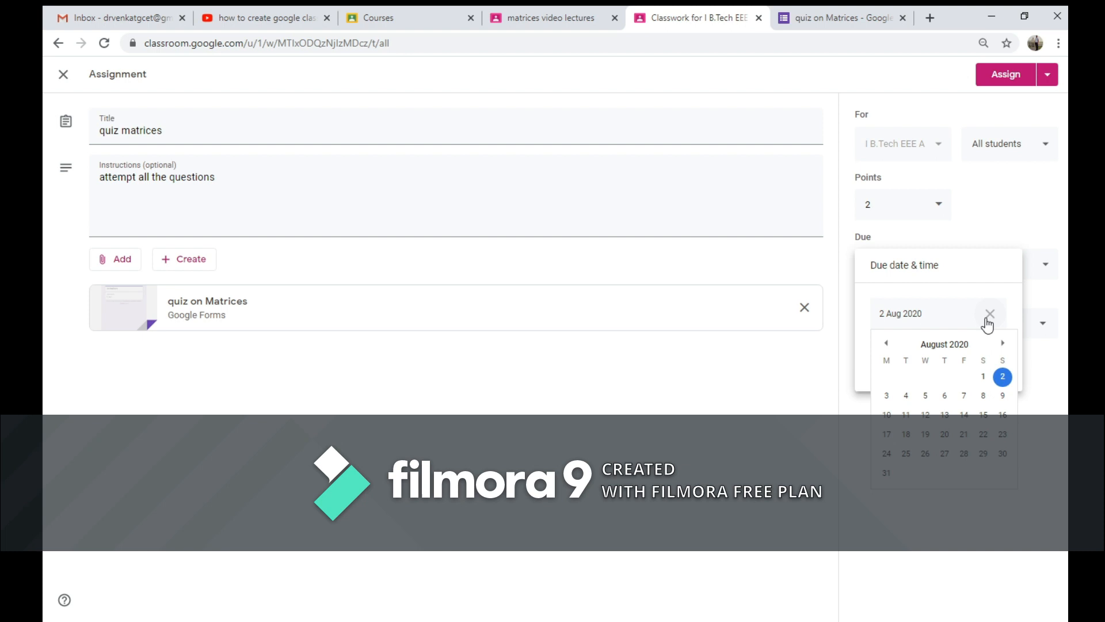
click(886, 396)
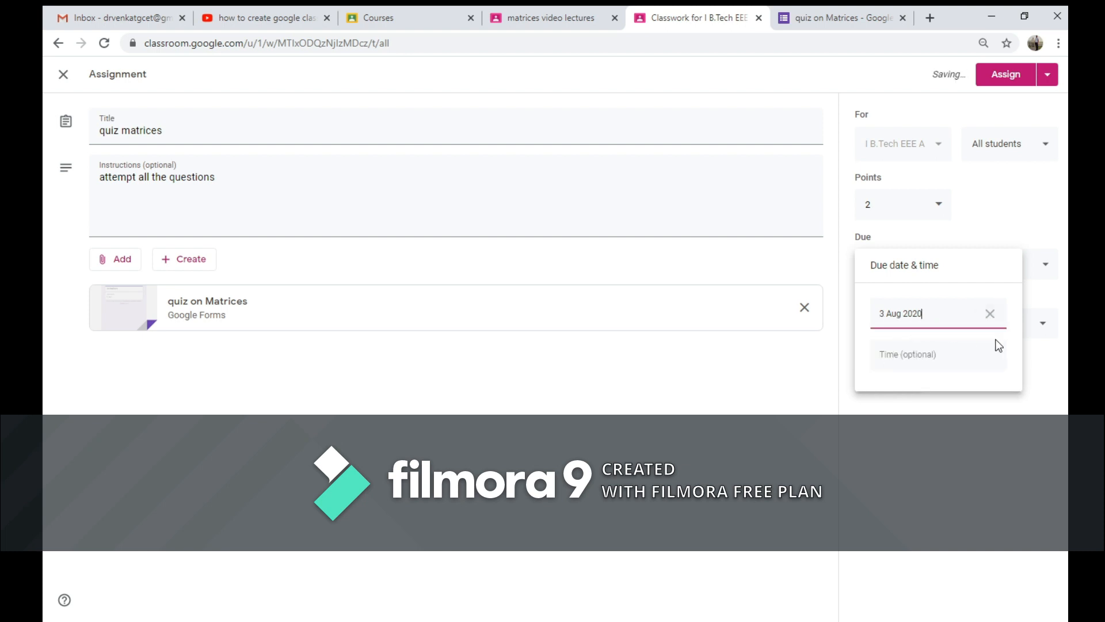
Step: Set the assignment's due time to 23:59 and file it under the Unit-I topic
click(925, 354)
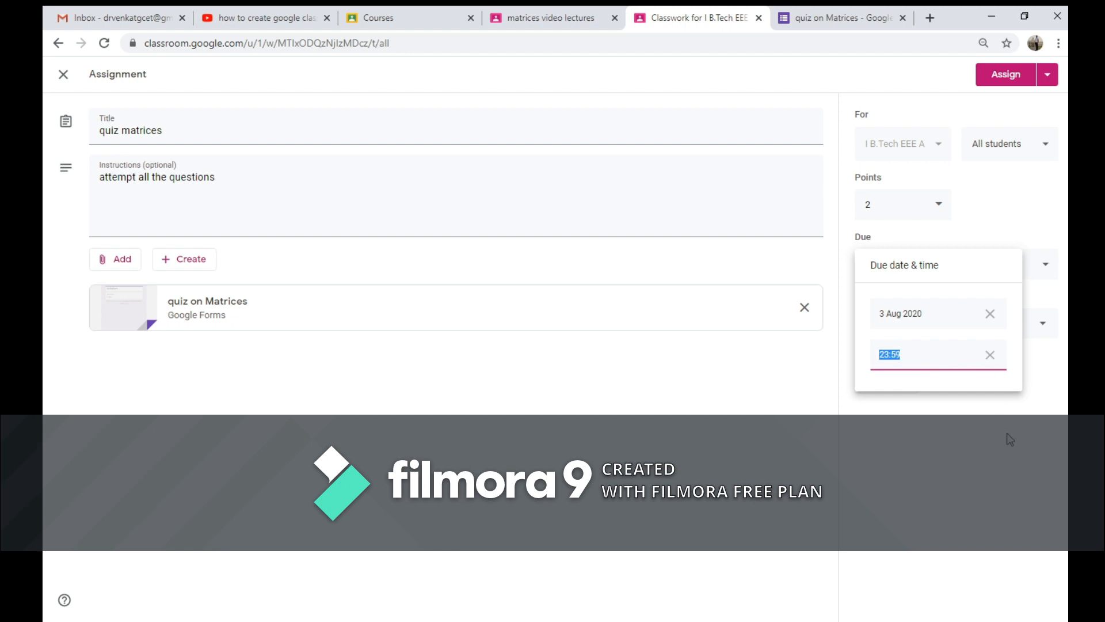
click(966, 428)
click(894, 334)
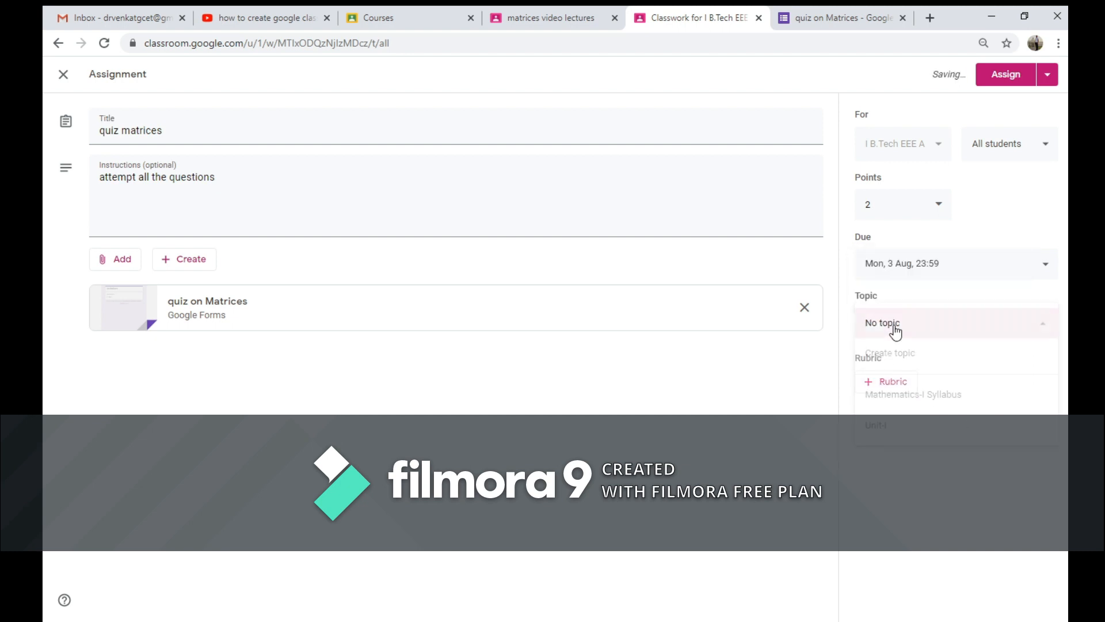
click(887, 429)
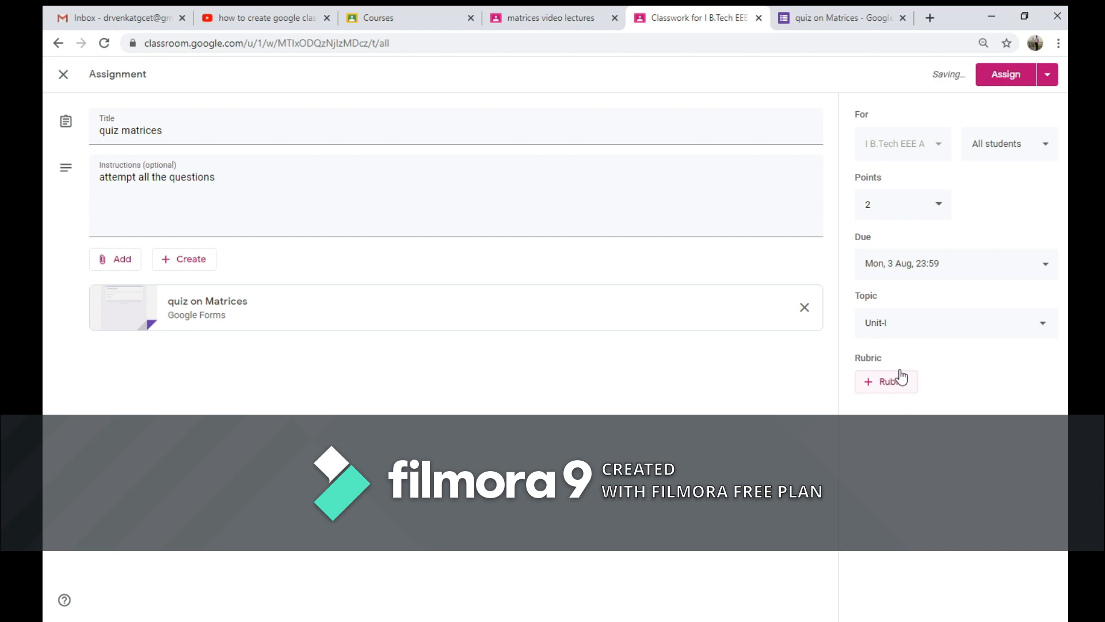
Step: Assign the "quiz matrices" assignment to the class and expand it in the classwork list
click(1009, 73)
click(633, 373)
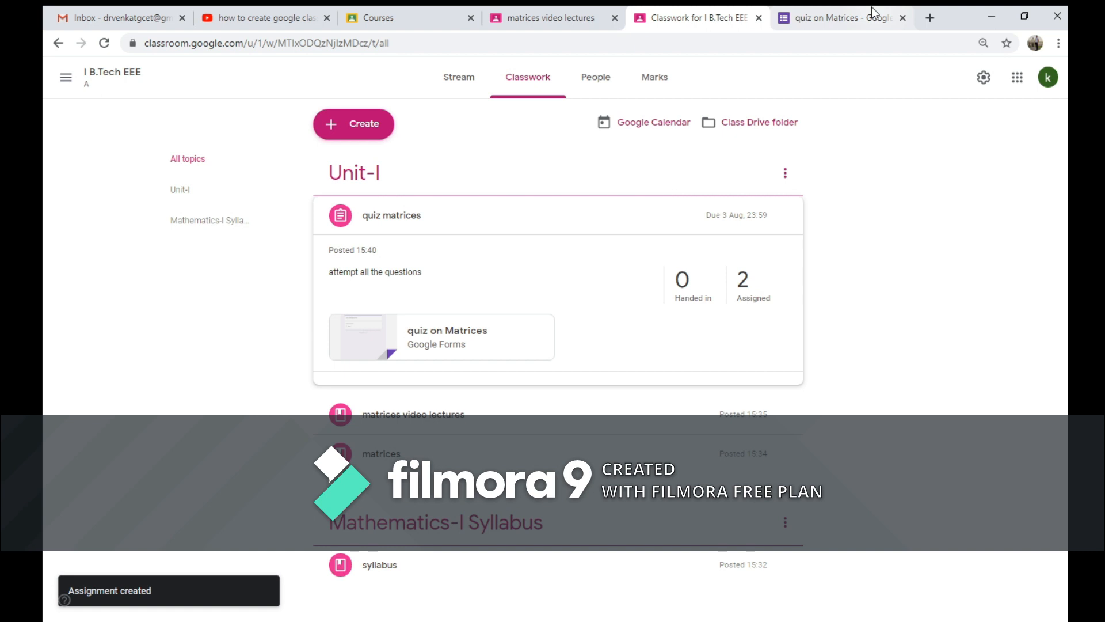
Step: Open a new browser tab and switch Google to the teacher's account
click(863, 17)
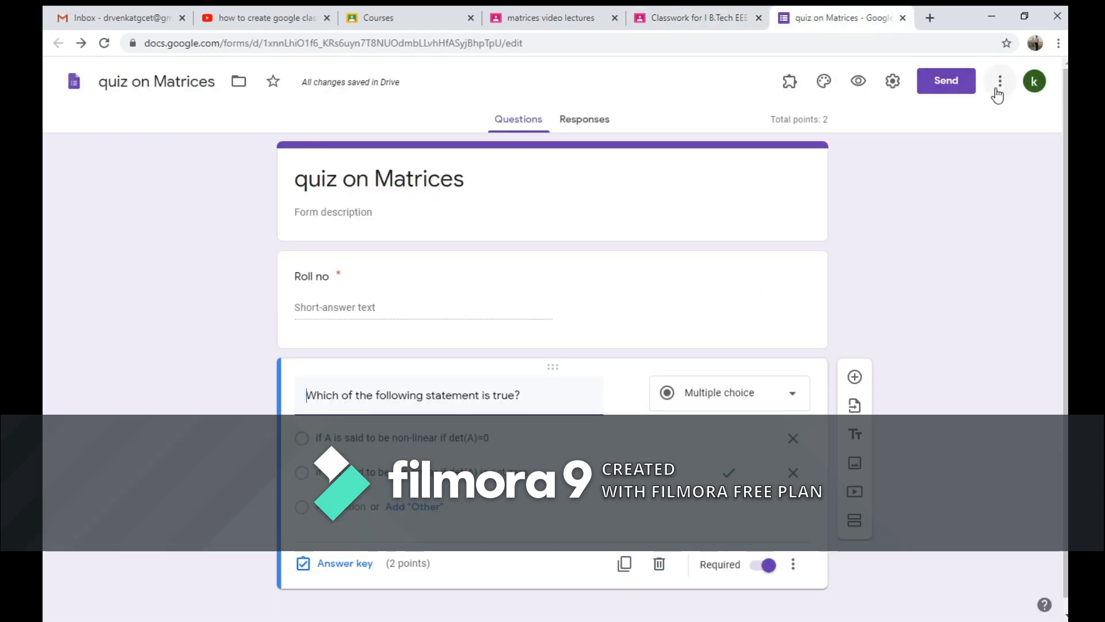
click(931, 17)
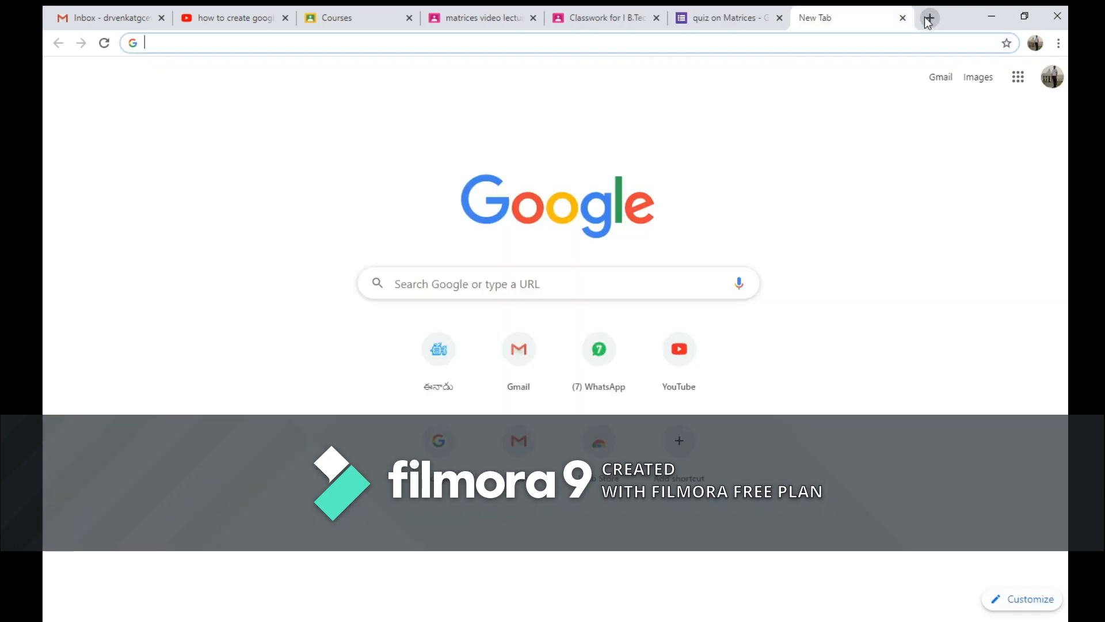
click(1053, 77)
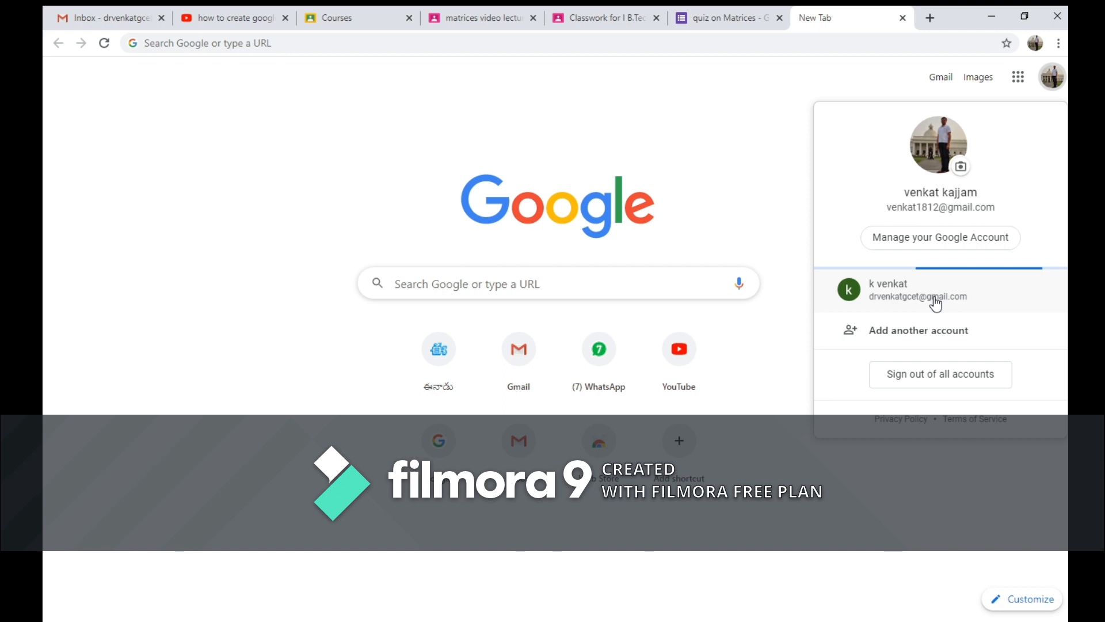
click(935, 298)
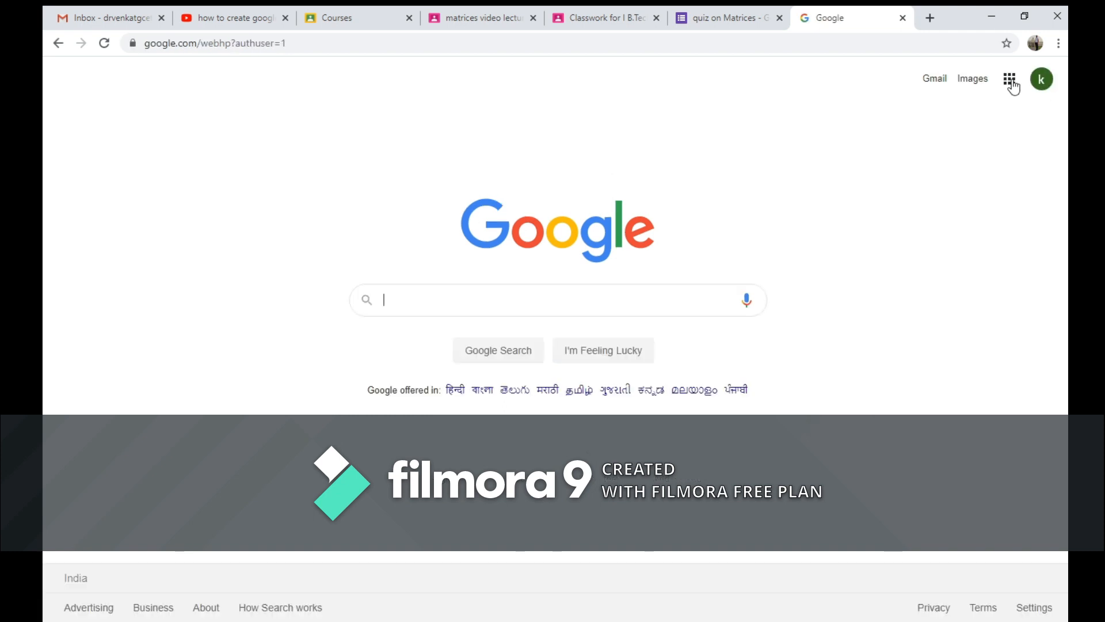
Step: Go to Google Drive from the Google apps list and open the "quiz on Matrices" form stored there
click(1012, 84)
scroll(941, 224, down, 5)
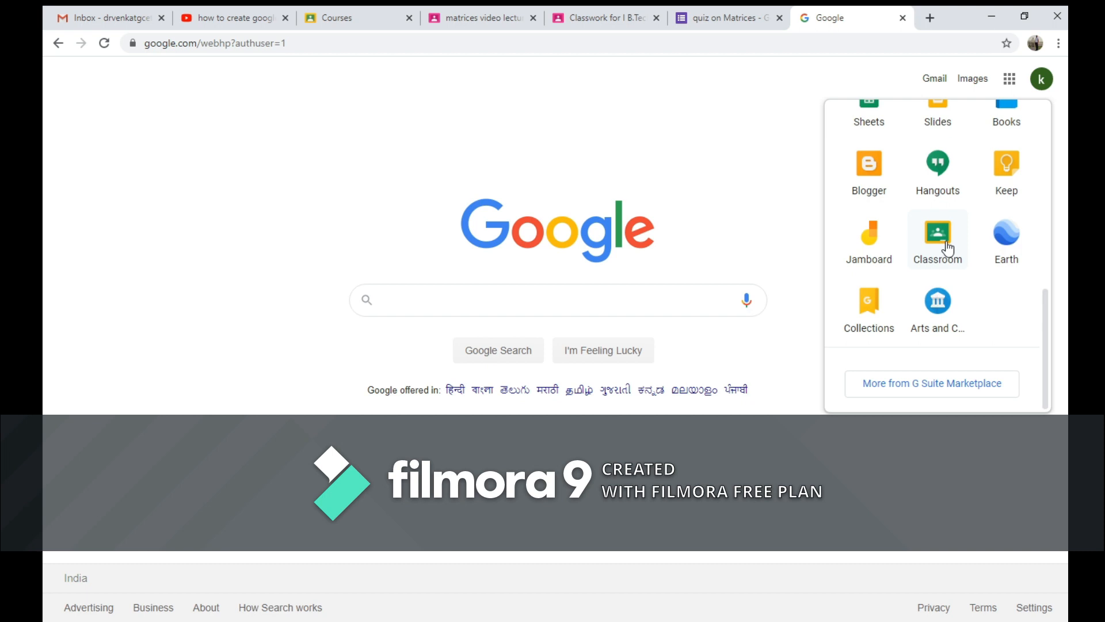
scroll(953, 246, up, 5)
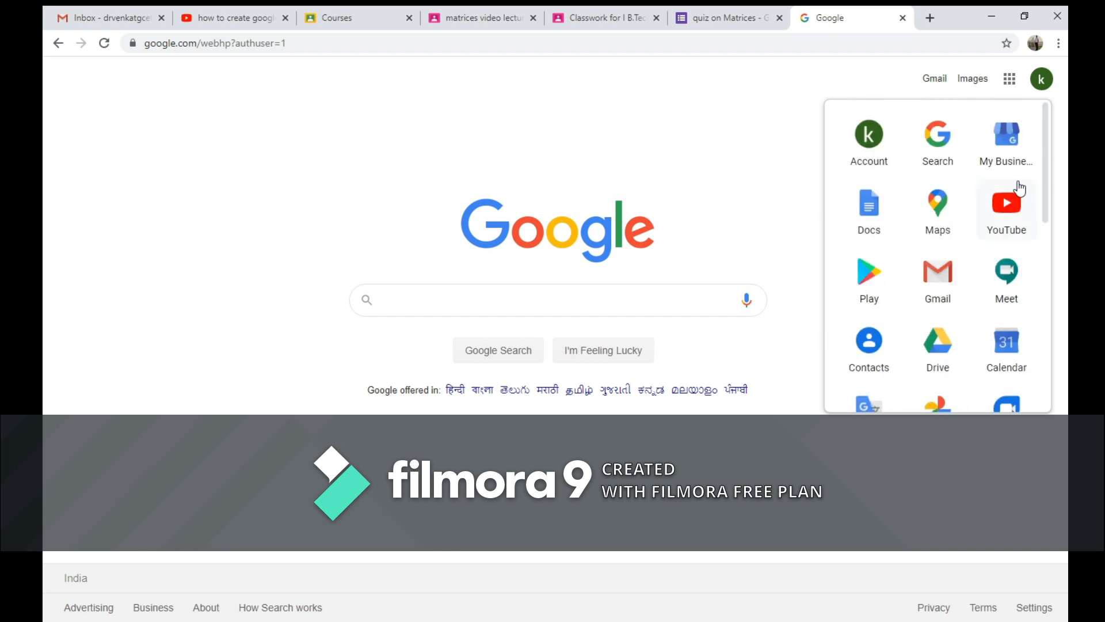
scroll(1021, 191, down, 5)
scroll(1022, 192, down, 3)
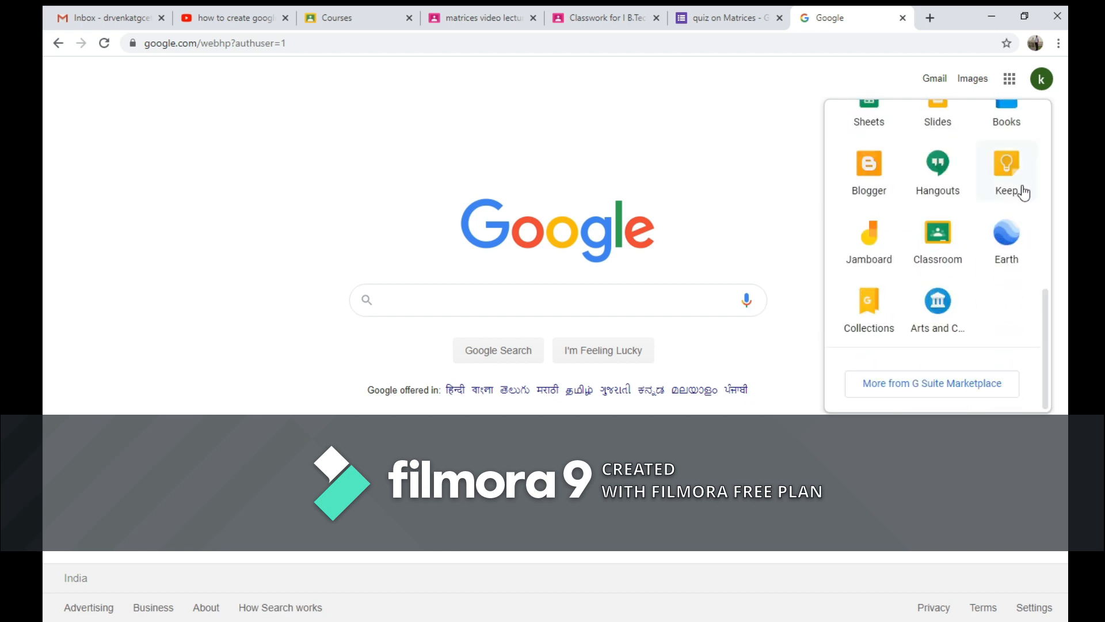
drag(1046, 323, 1053, 194)
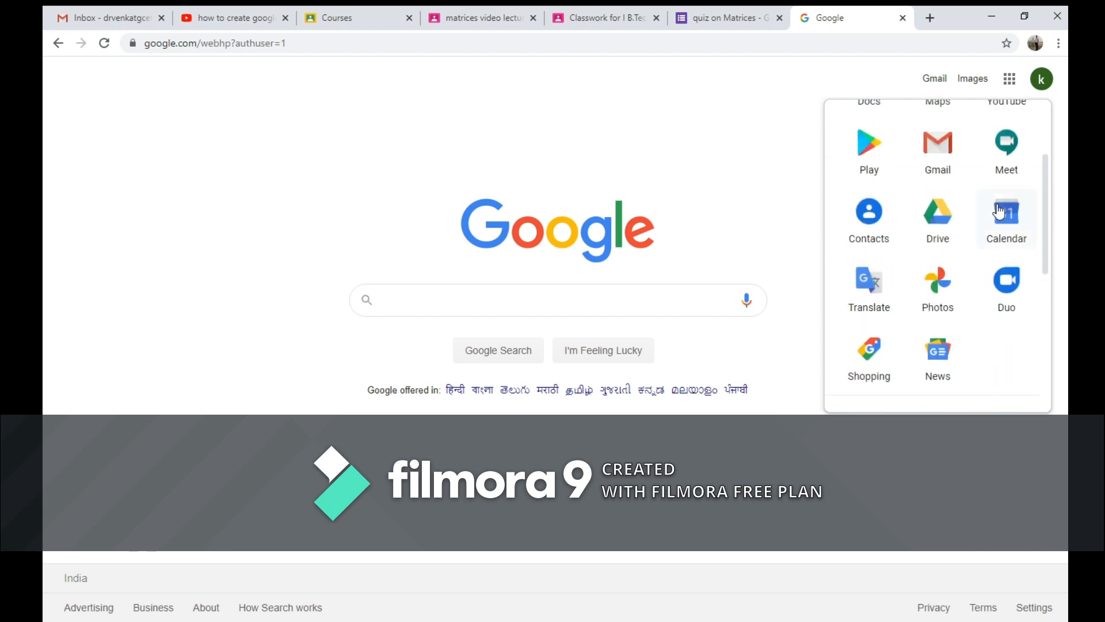
click(939, 221)
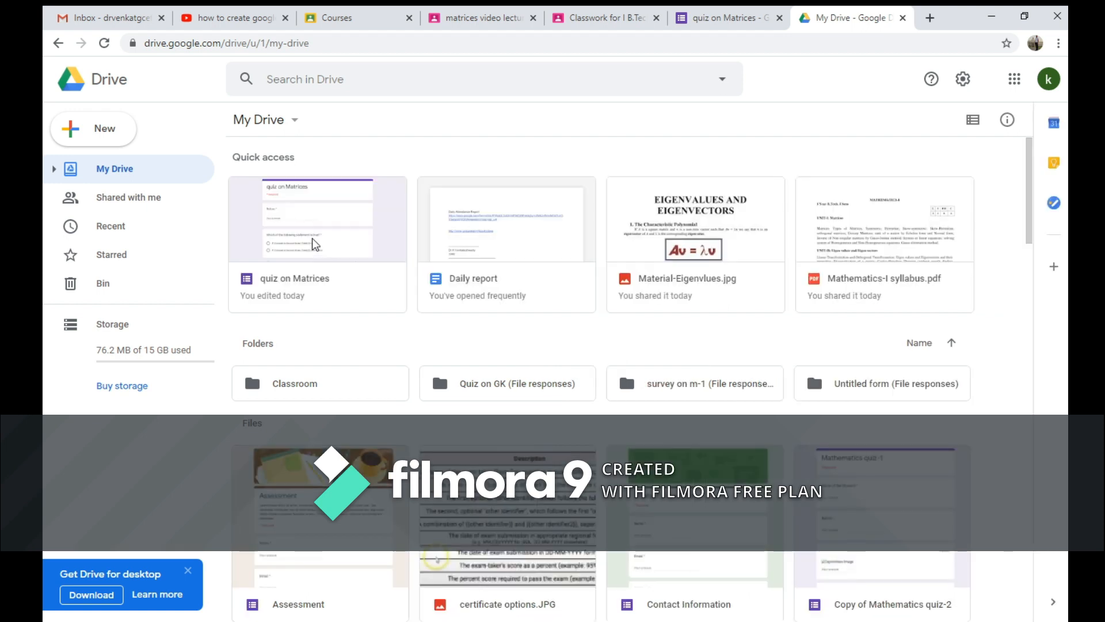
click(312, 239)
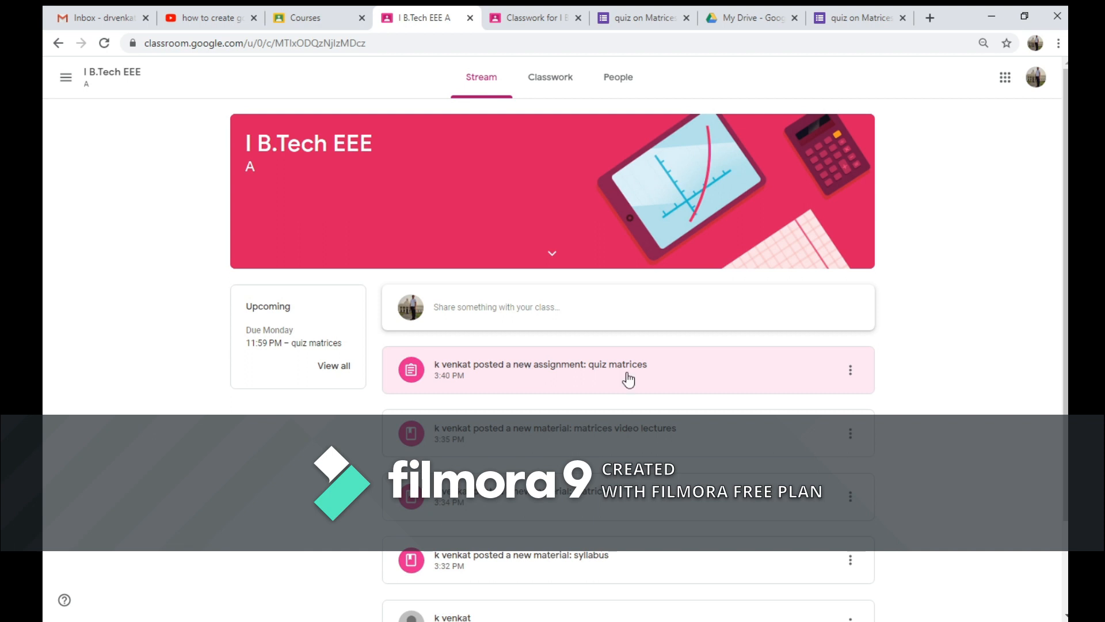
Step: From the student's class stream, open the "quiz matrices" form and submit it with a roll number and the "det(A) is not zero" option
click(628, 380)
click(340, 234)
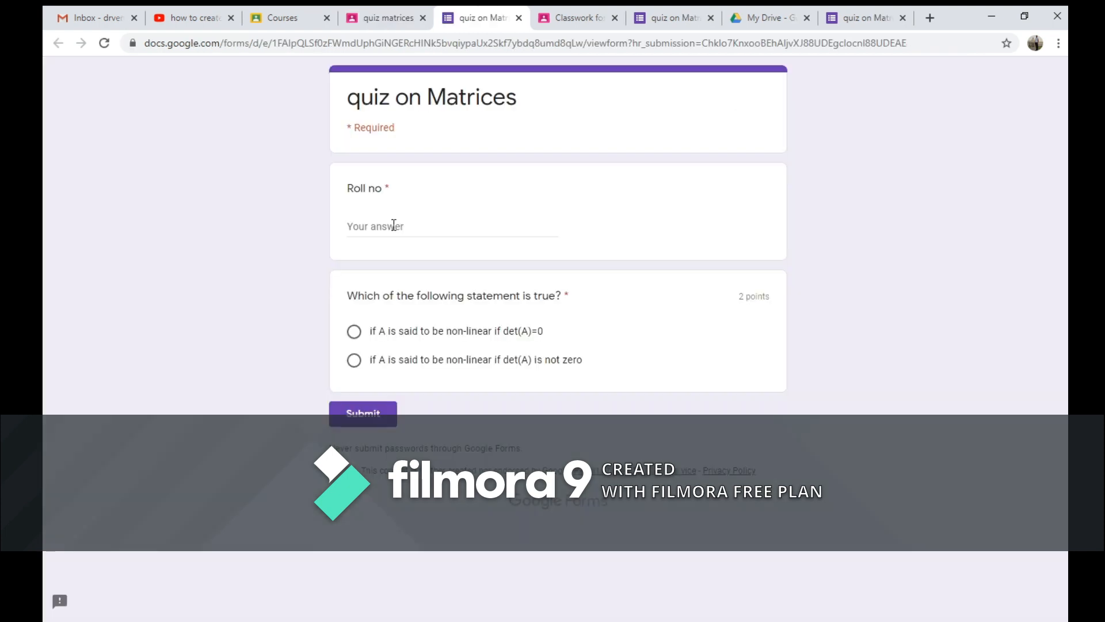
click(394, 225)
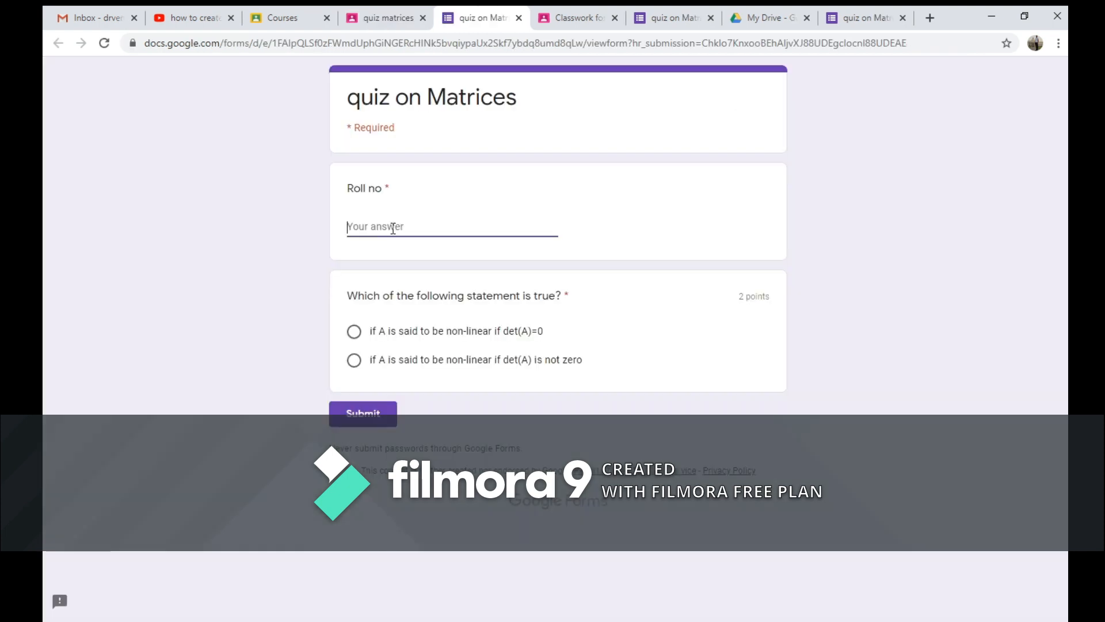
text(101)
click(429, 360)
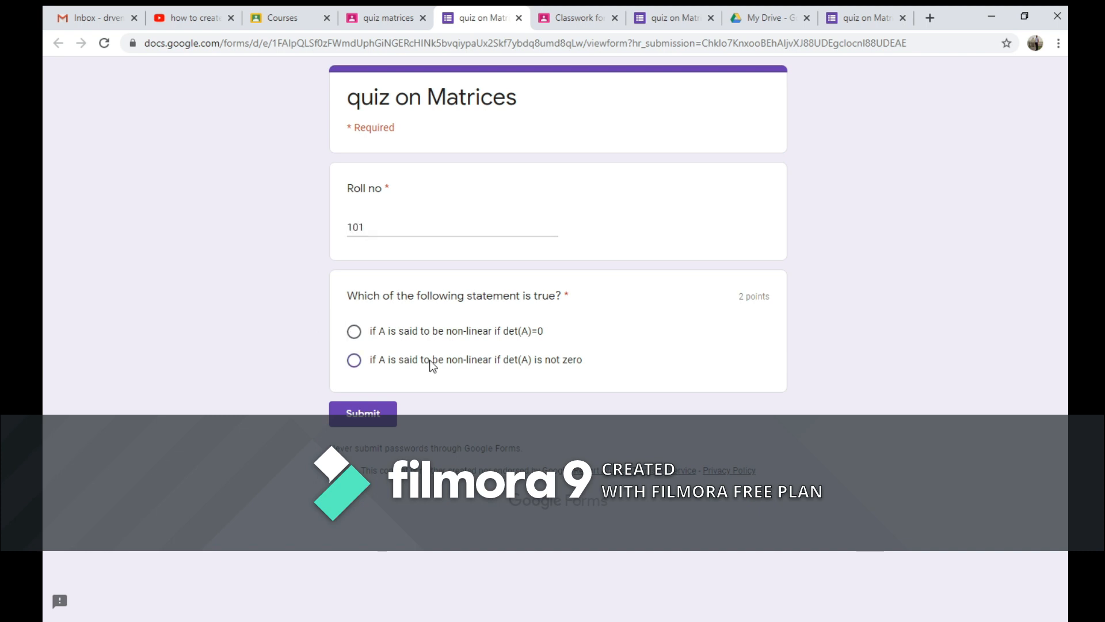
click(372, 415)
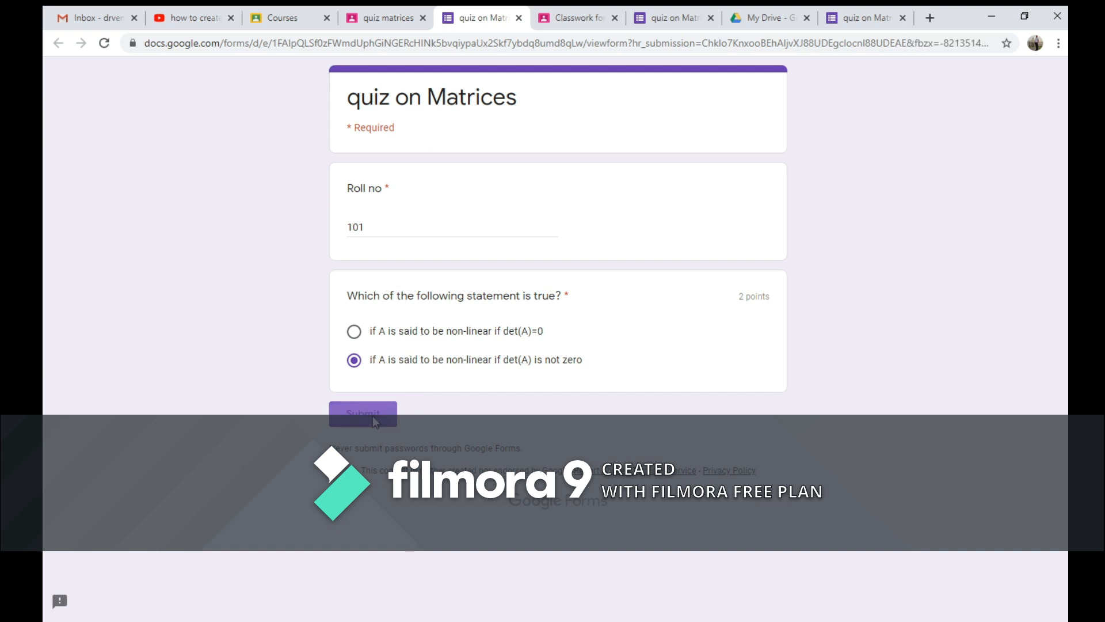
Step: View the student's score for the submitted quiz, close the score page and return to the teacher's Classwork page
click(403, 178)
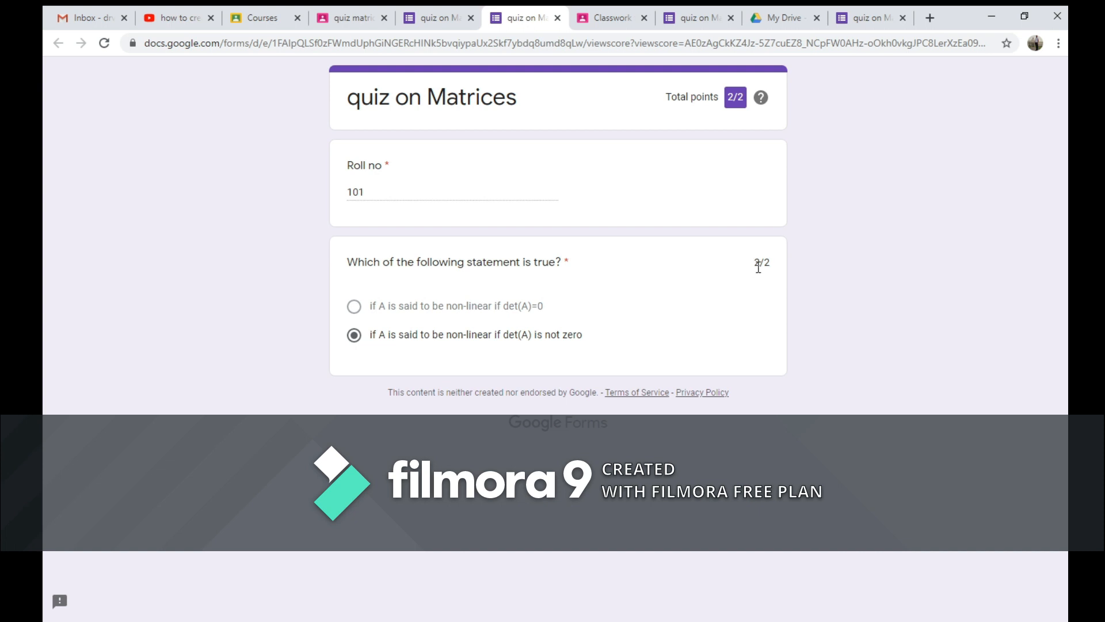
click(557, 19)
click(557, 17)
click(538, 20)
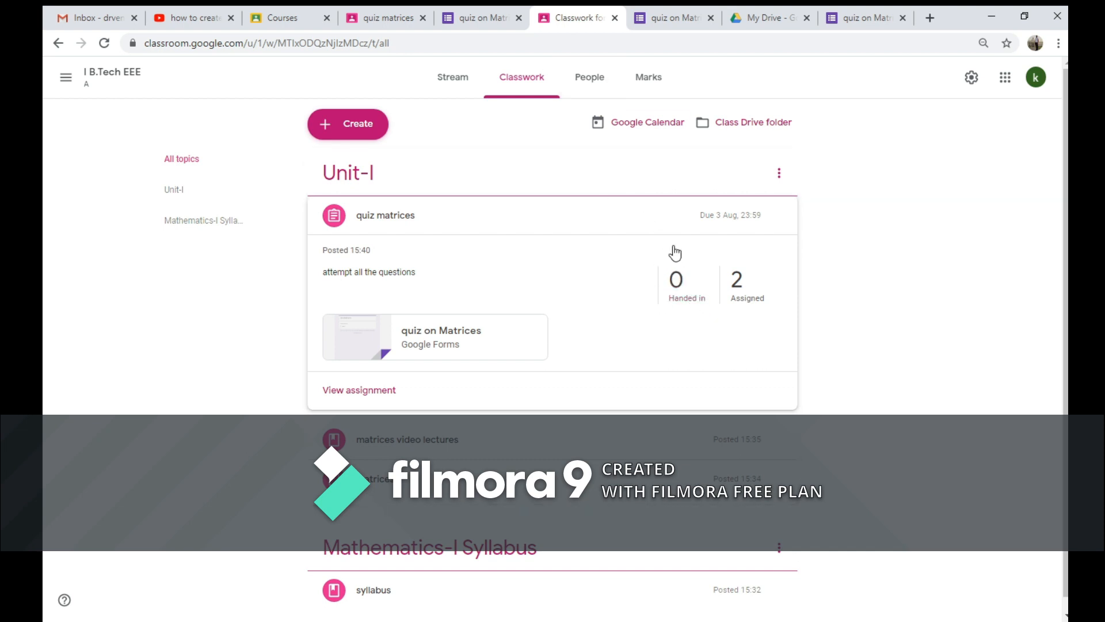
Step: Examine the student work handed in for "quiz matrices" and briefly view its attached form
click(414, 216)
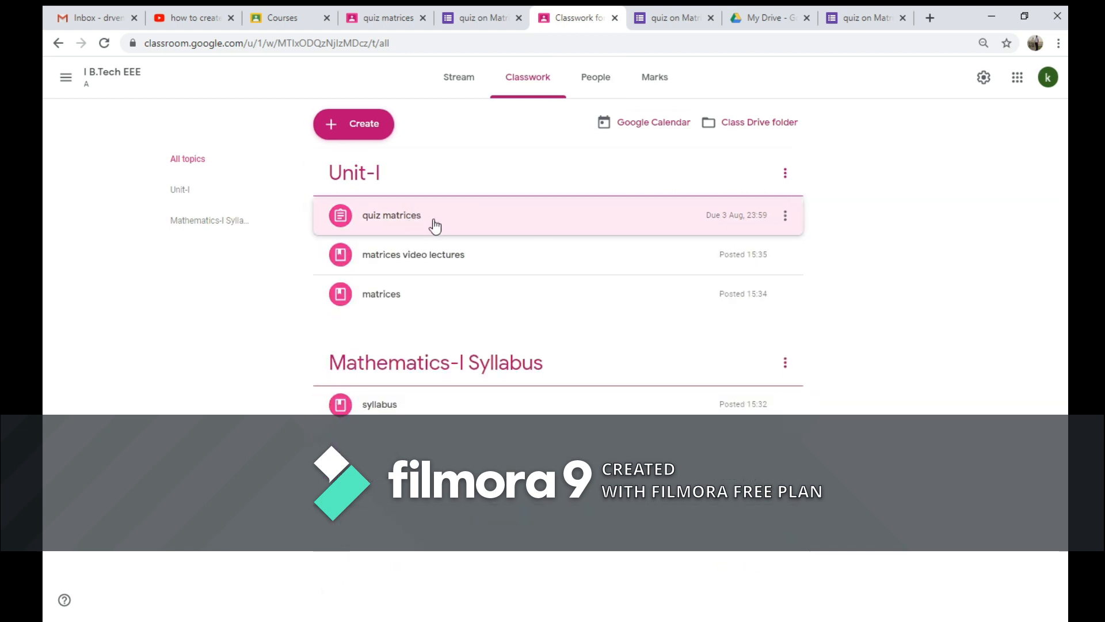
click(565, 224)
click(697, 287)
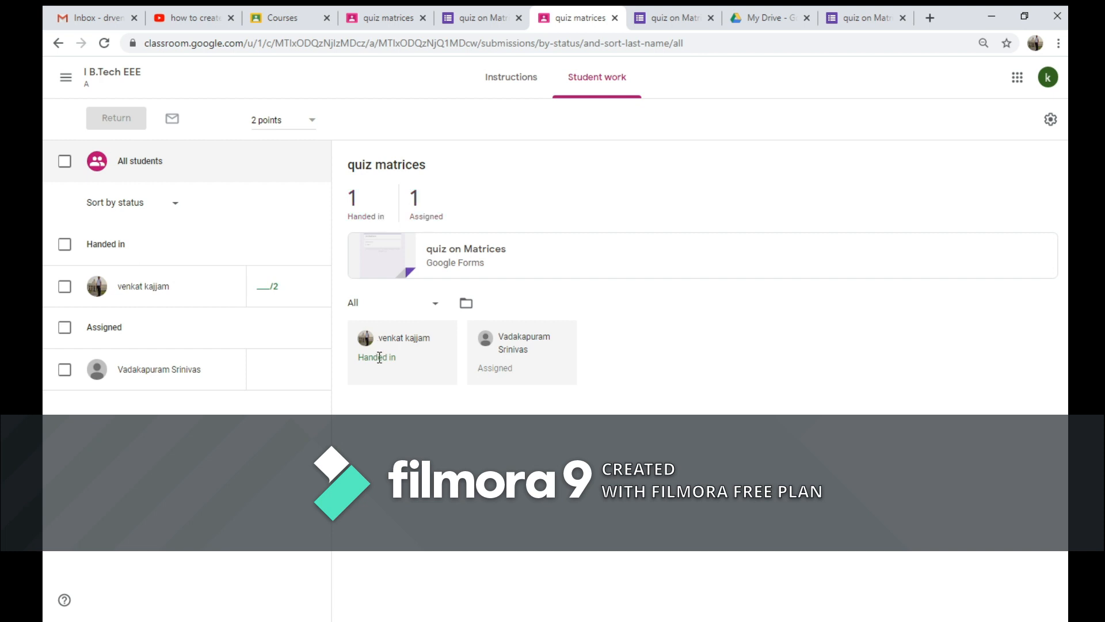
click(460, 249)
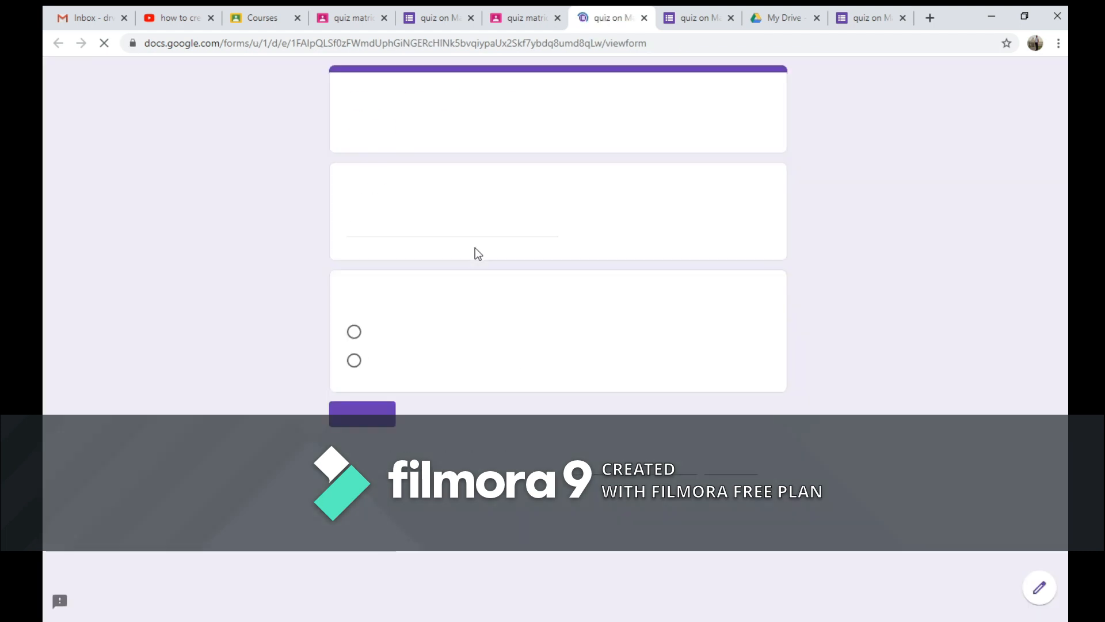
click(644, 19)
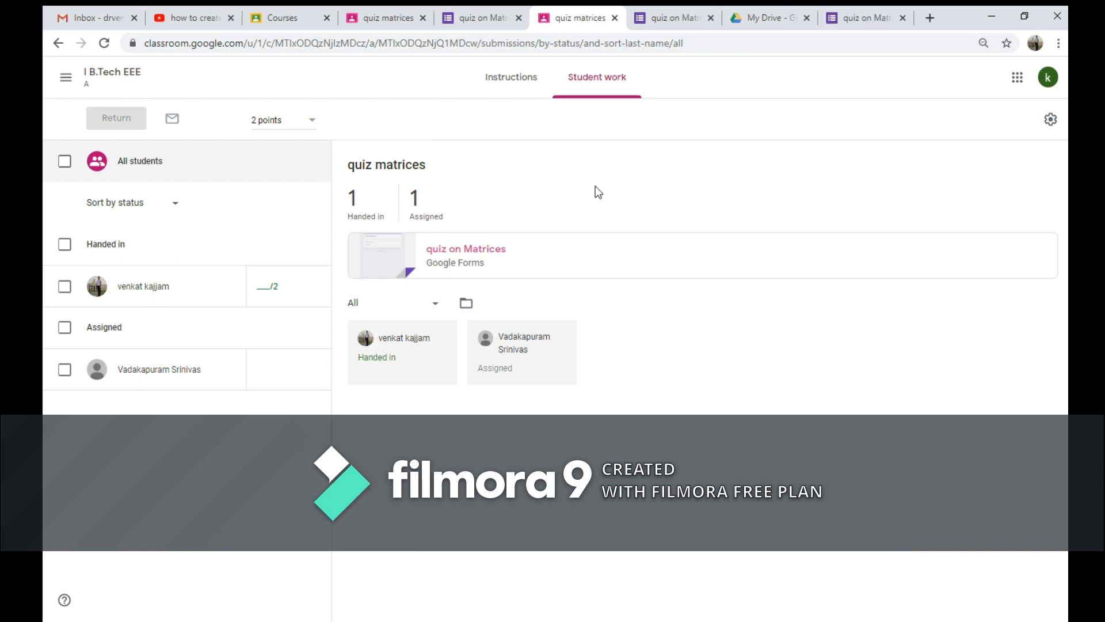
Step: Review the responses to the "quiz on Matrices" form, including the individual response, without creating a response spreadsheet
click(679, 17)
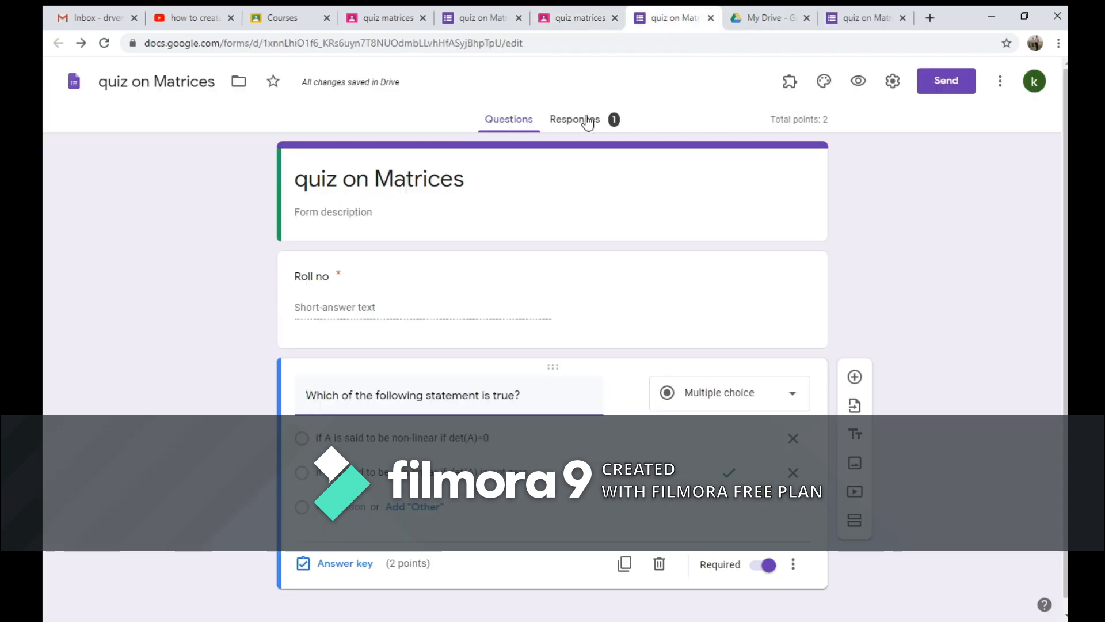
click(587, 123)
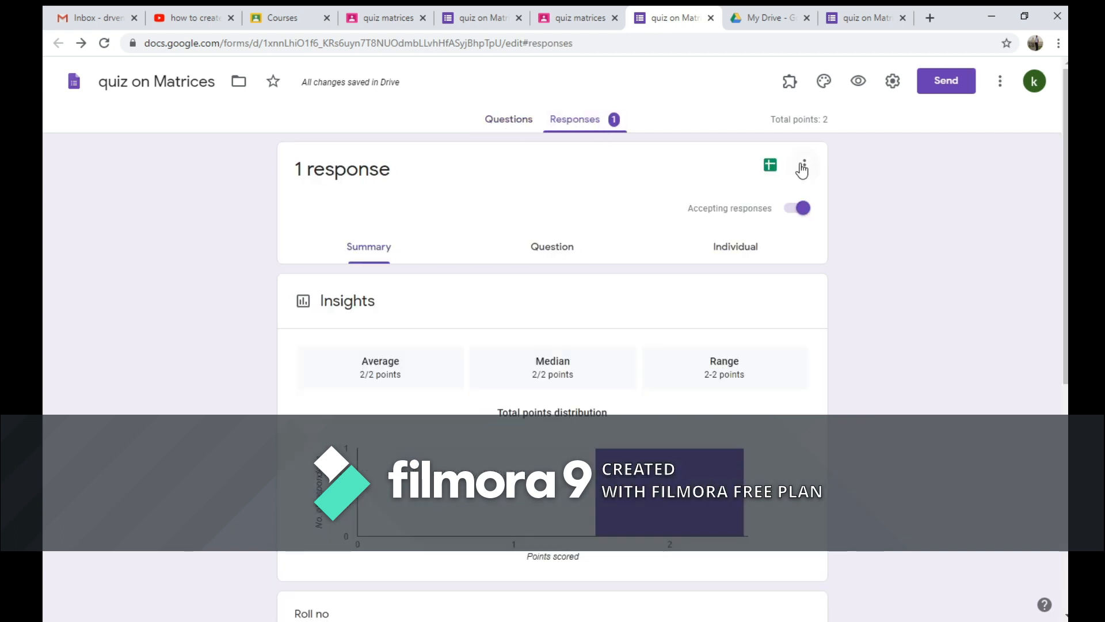
click(771, 168)
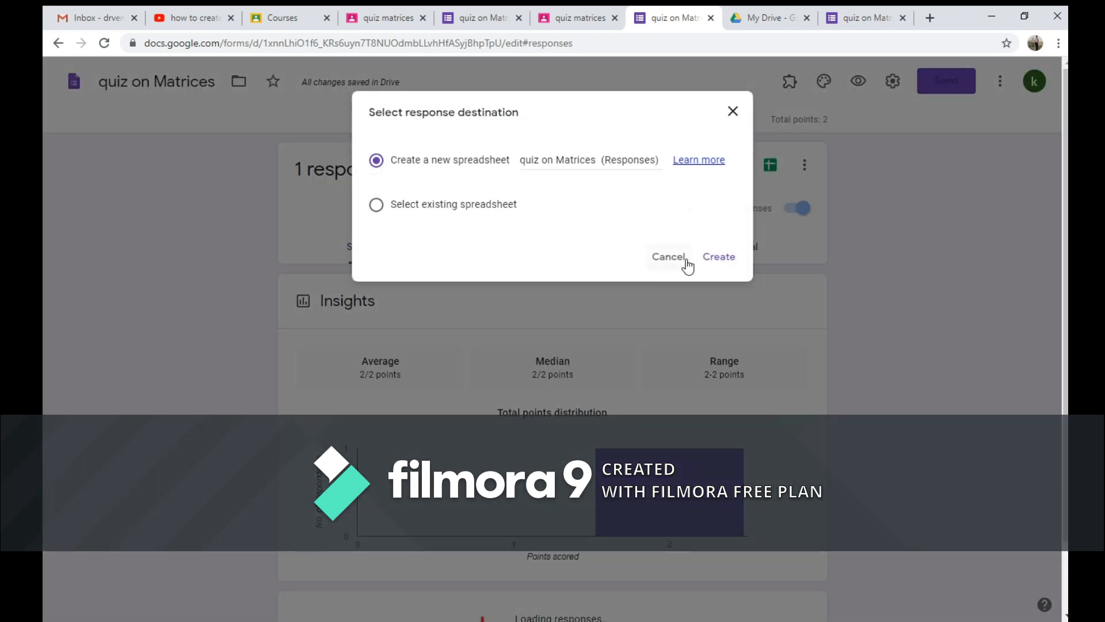
click(682, 260)
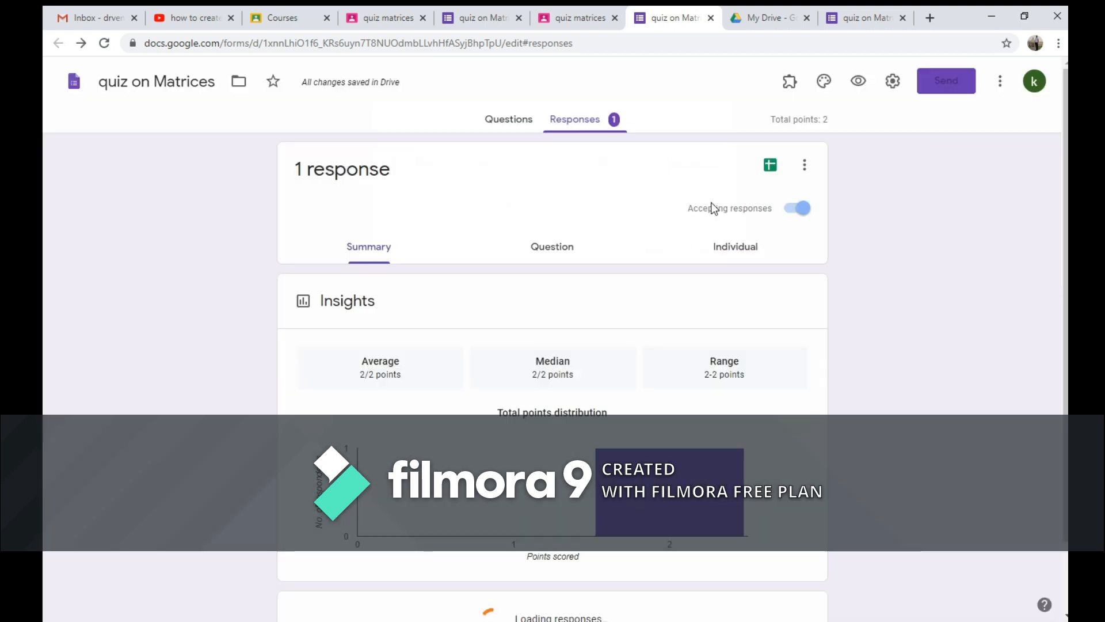
click(725, 252)
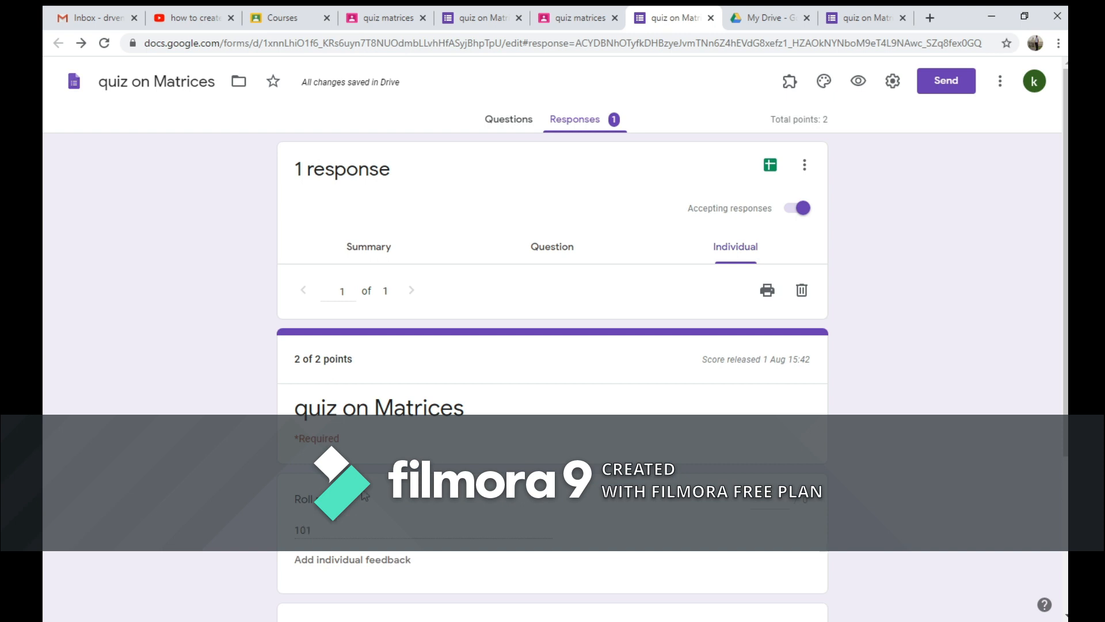
scroll(366, 497, down, 4)
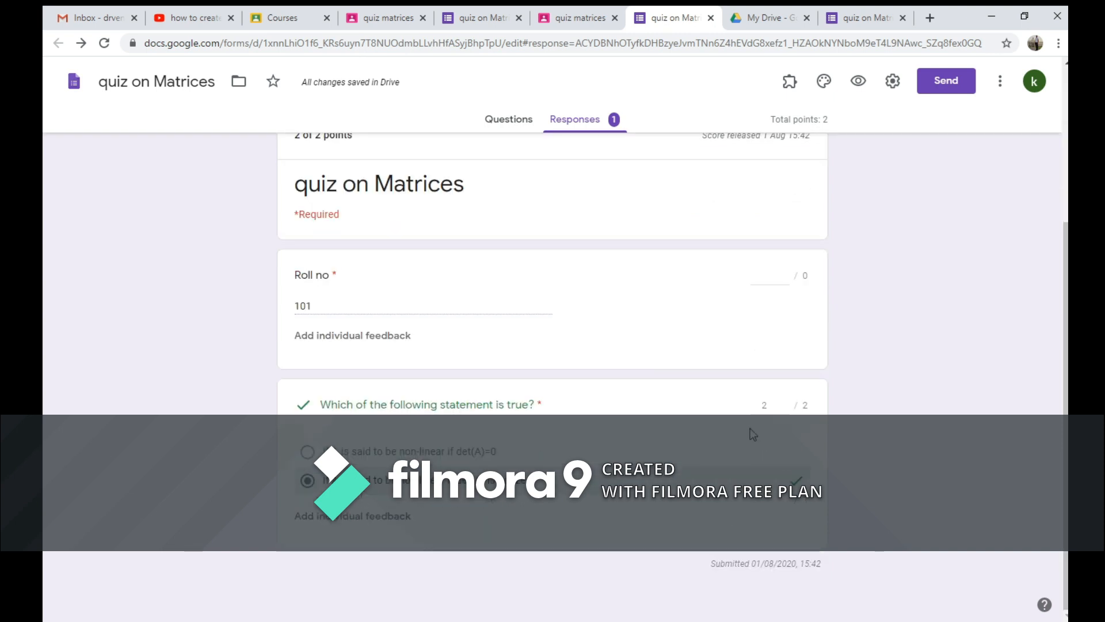
Step: Give the student who handed in "quiz matrices" a mark of 2 and return the work
click(571, 16)
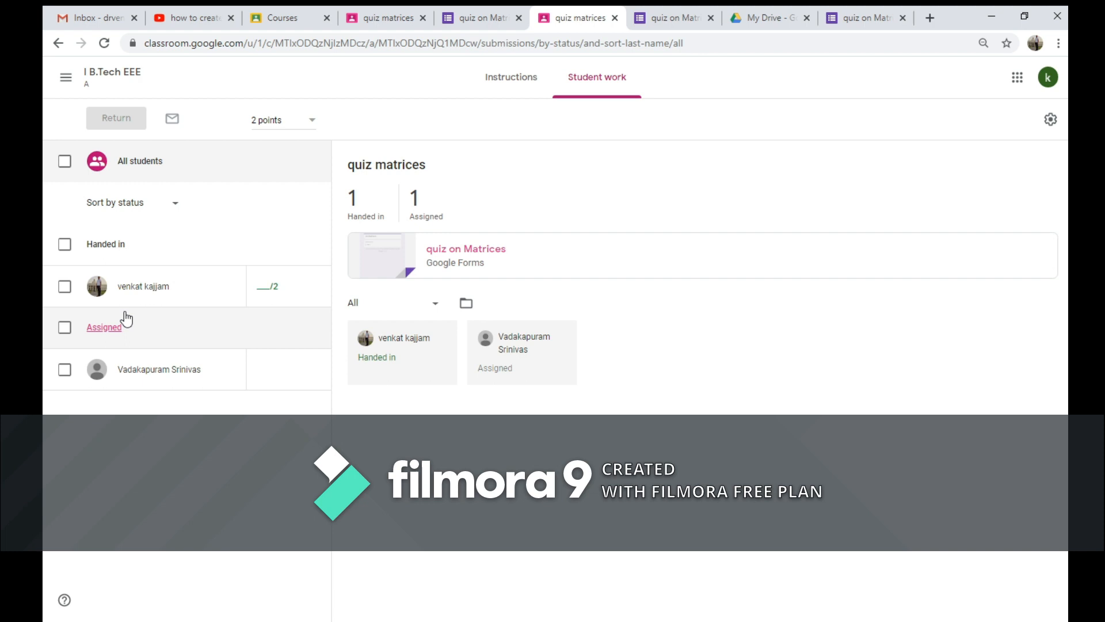
click(262, 286)
text(2)
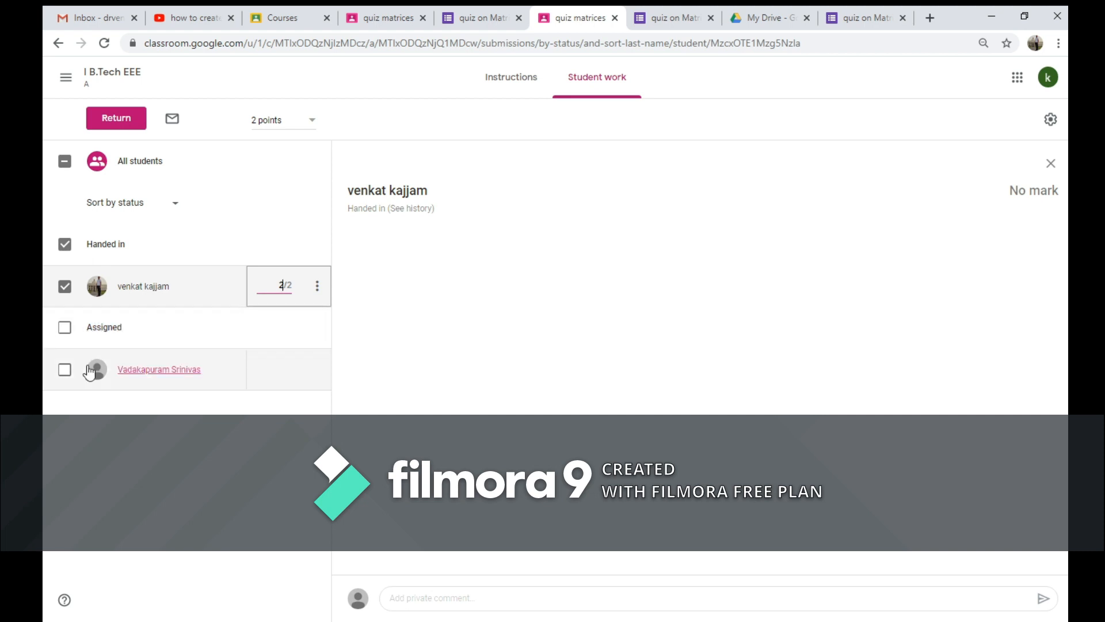
click(140, 122)
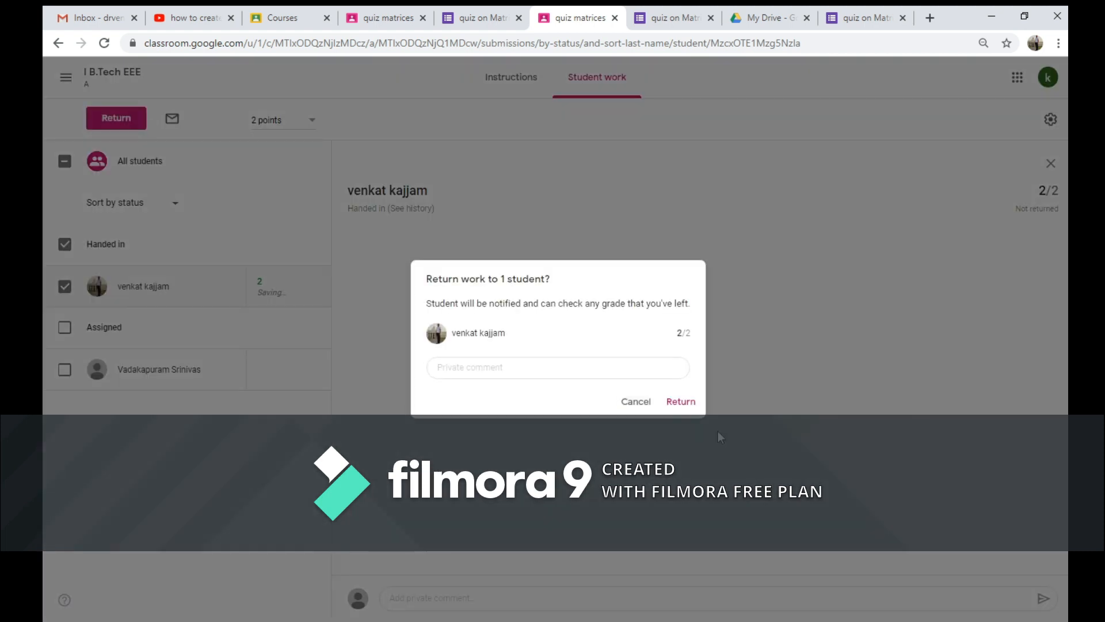
click(688, 402)
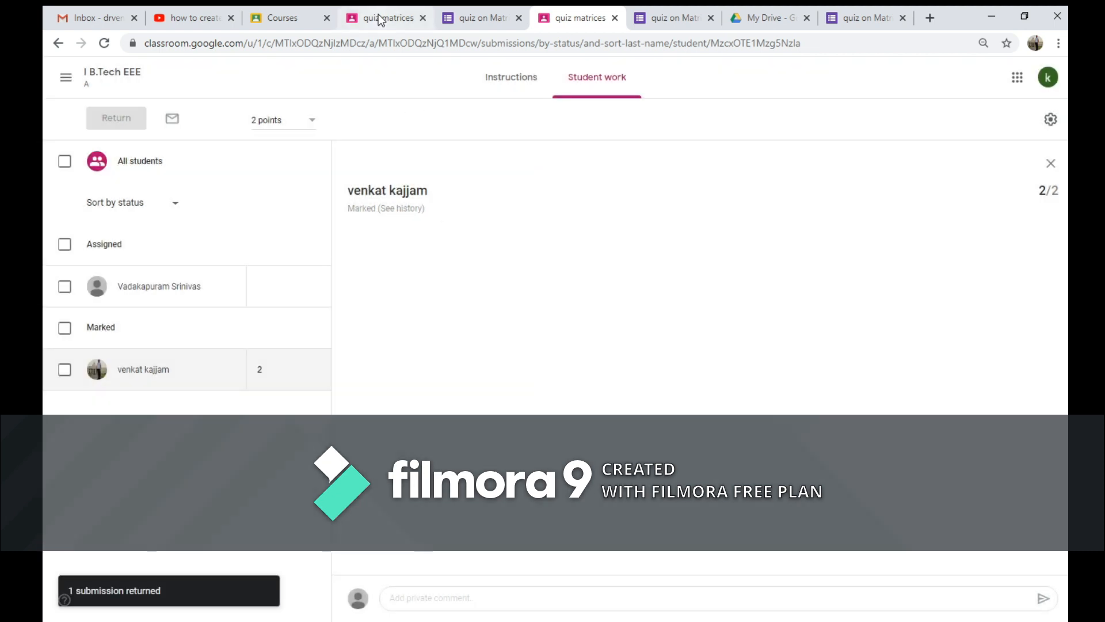
Step: Check the returned "quiz matrices" assignment in the student's I B.Tech EEE Classwork and open its full assignment page
click(381, 17)
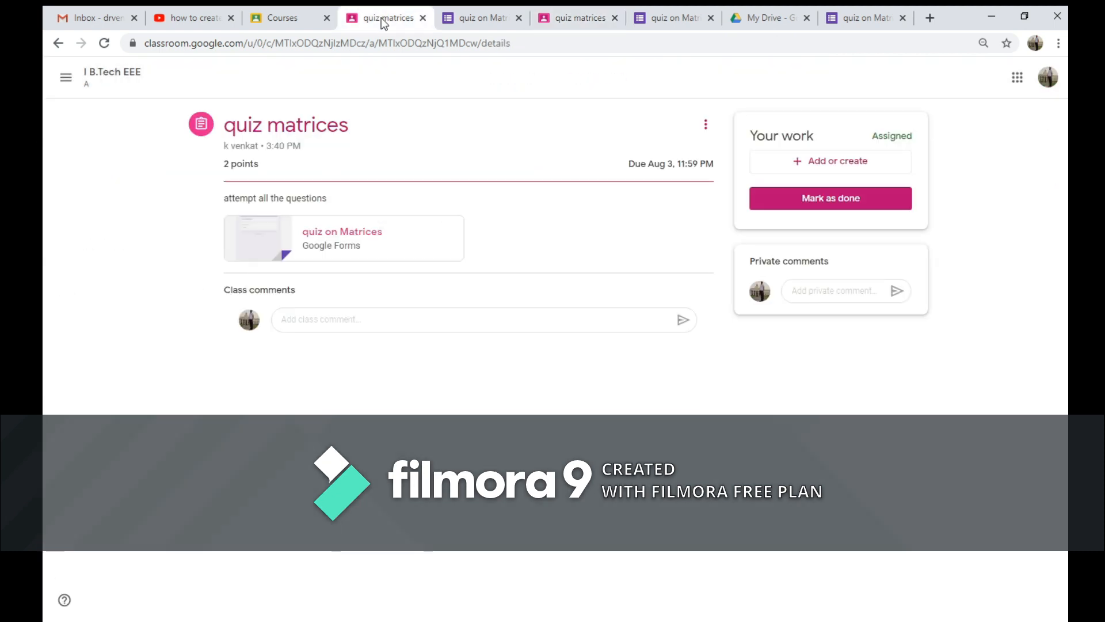
click(104, 75)
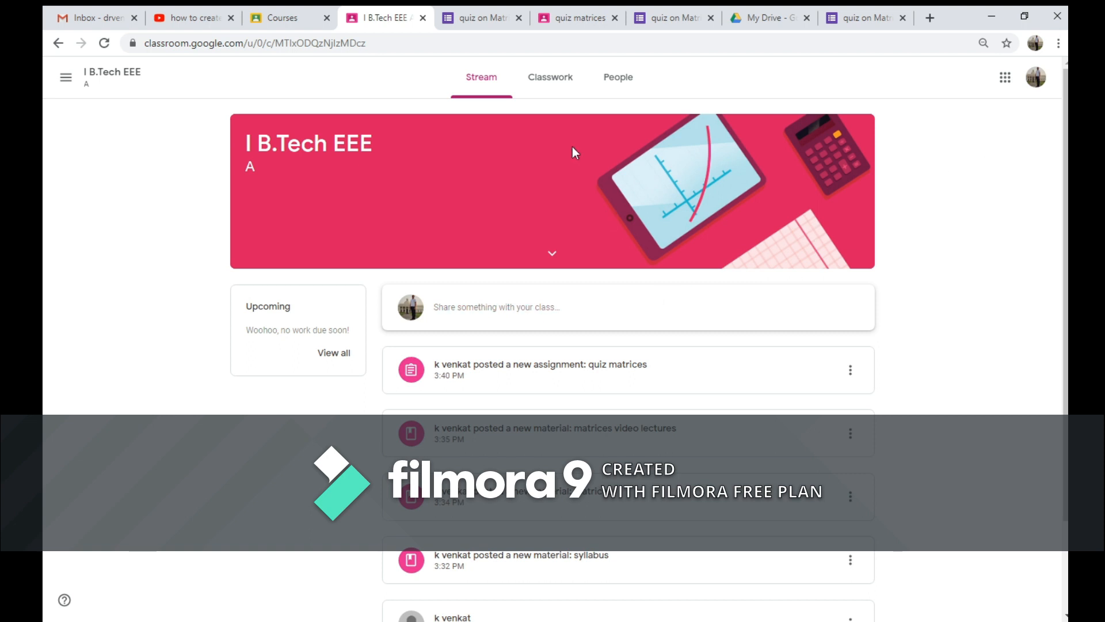
click(565, 87)
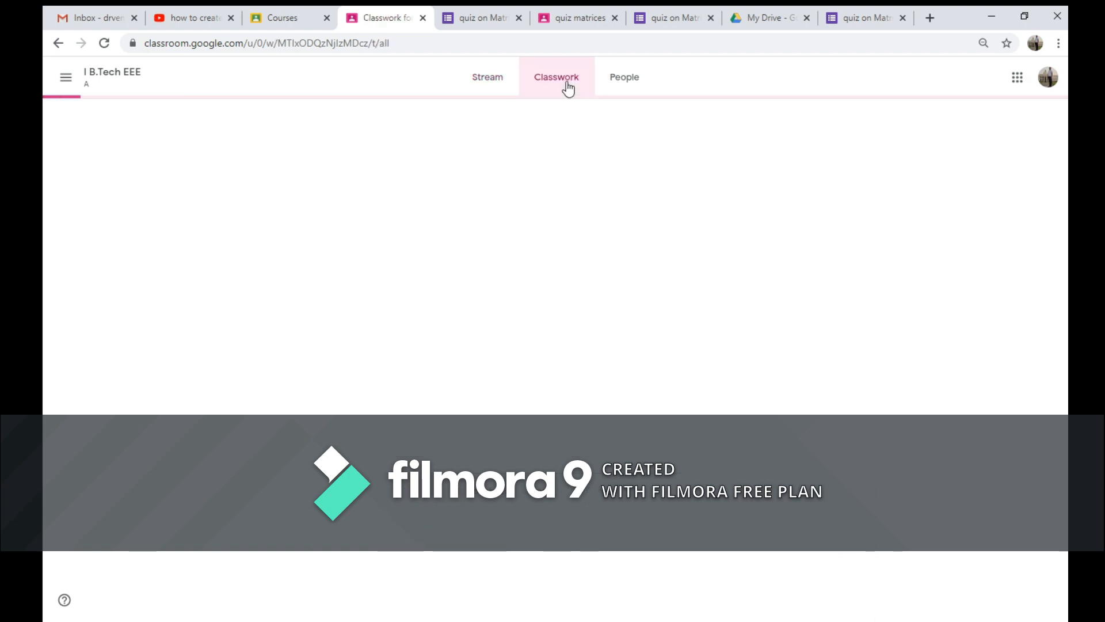
click(455, 210)
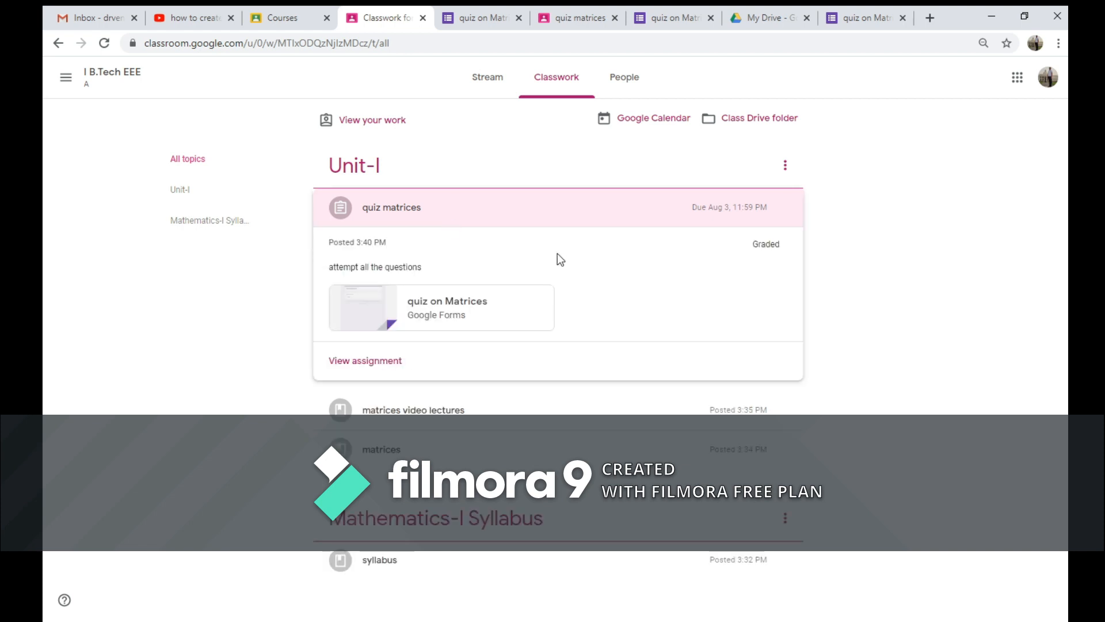
click(386, 359)
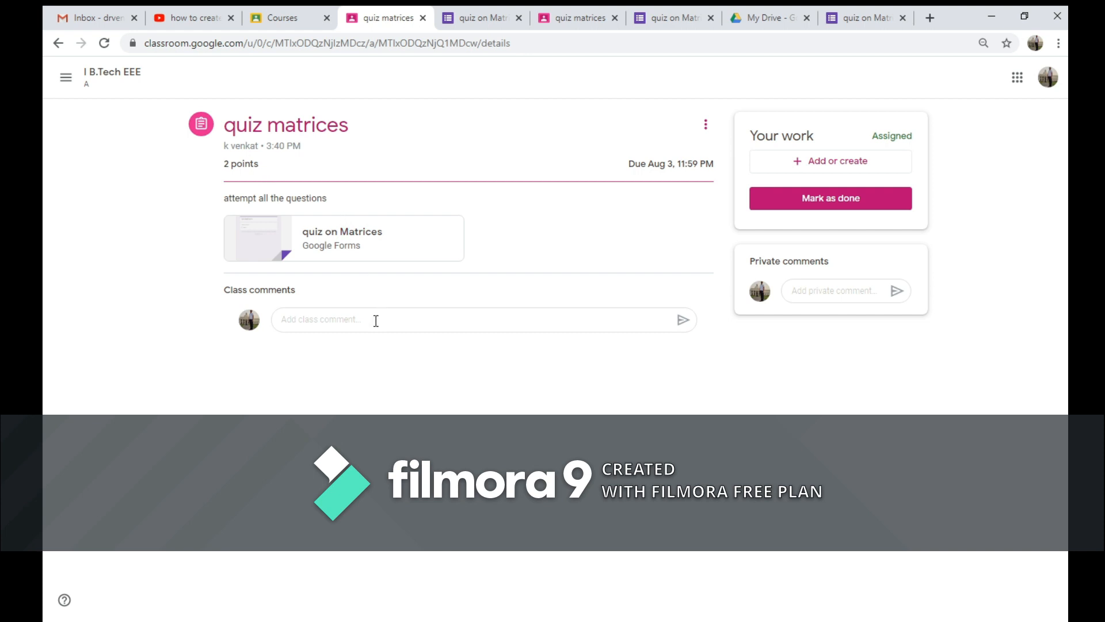
Step: Return to the teacher's view of the I B.Tech EEE class and open its Classwork page
click(481, 18)
click(588, 11)
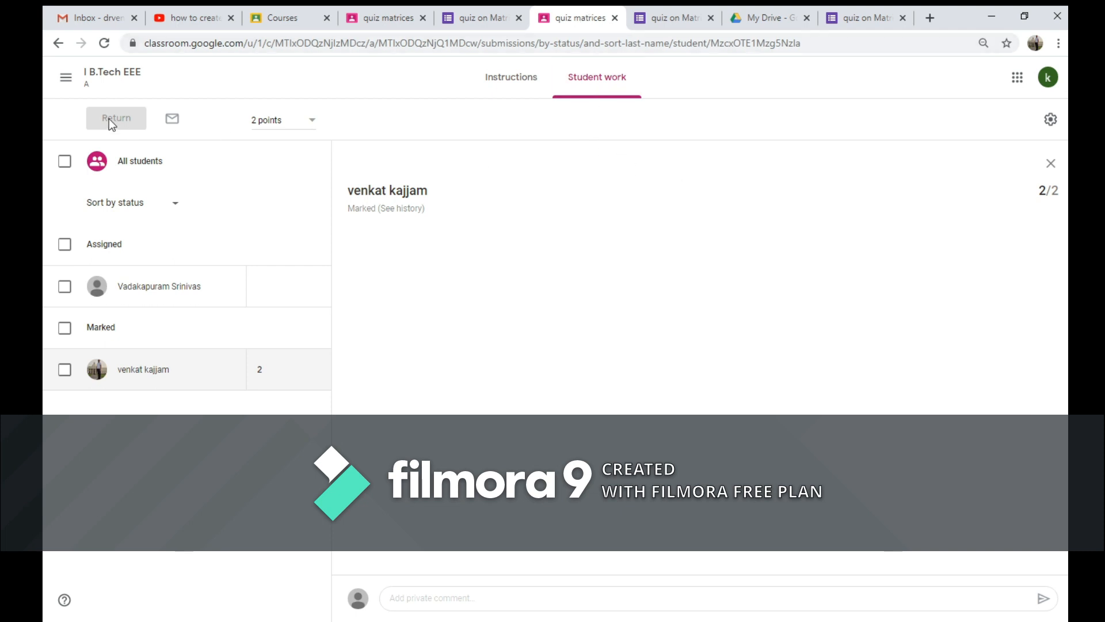
click(101, 77)
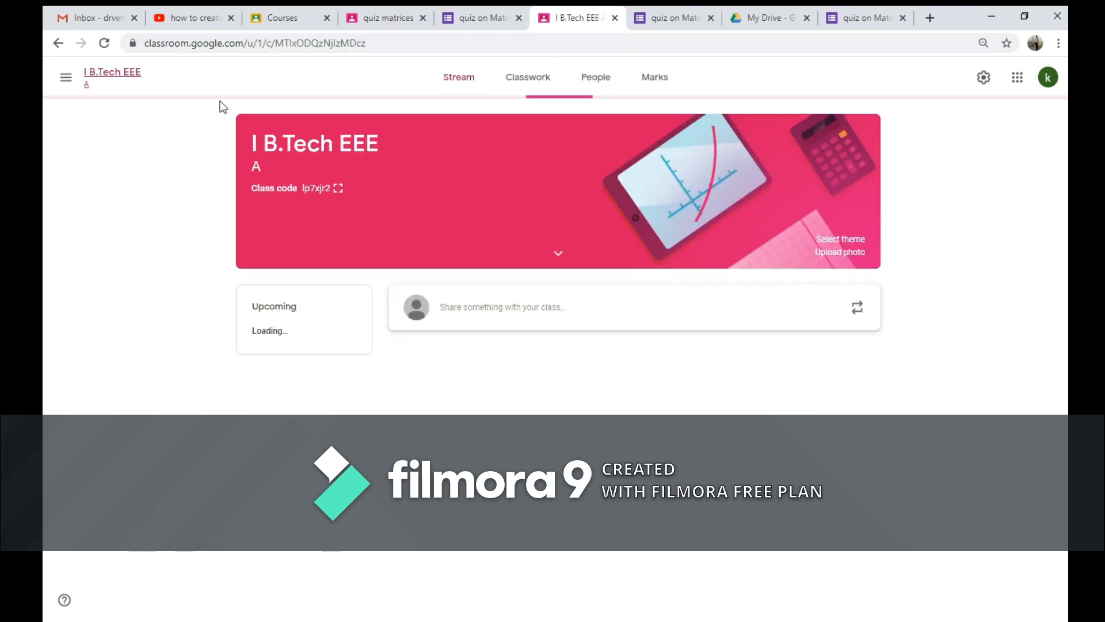
click(528, 77)
click(352, 124)
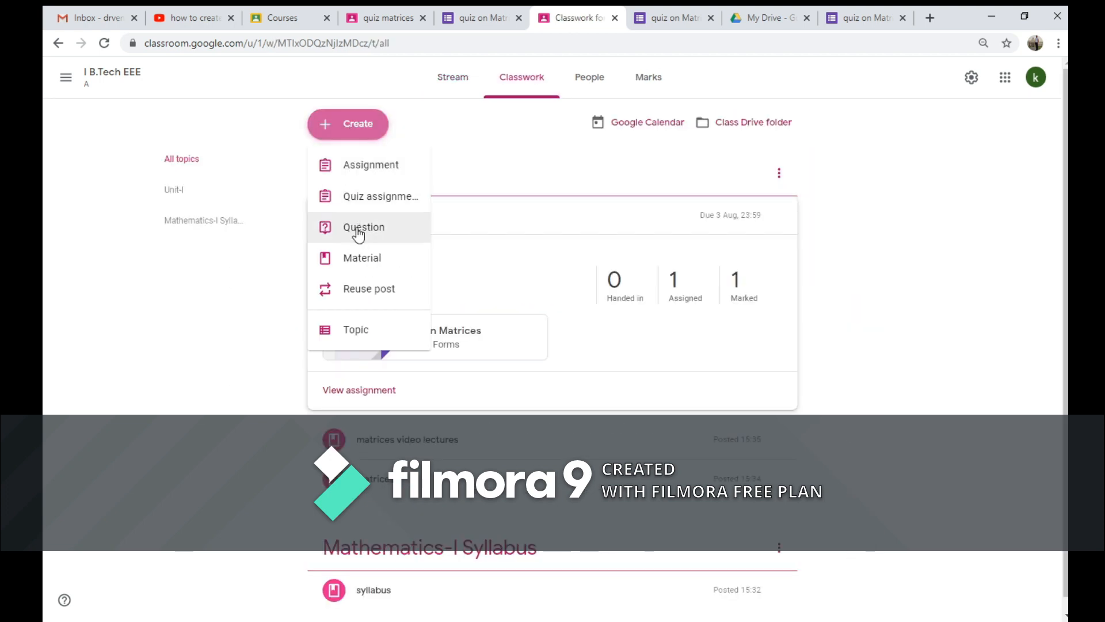
click(376, 199)
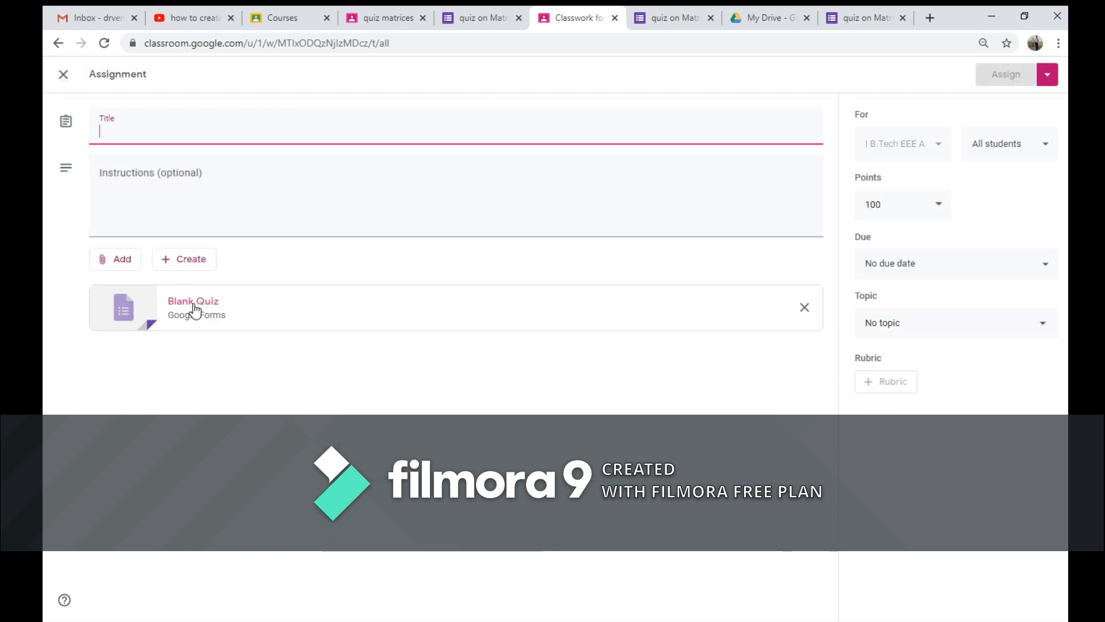
click(195, 310)
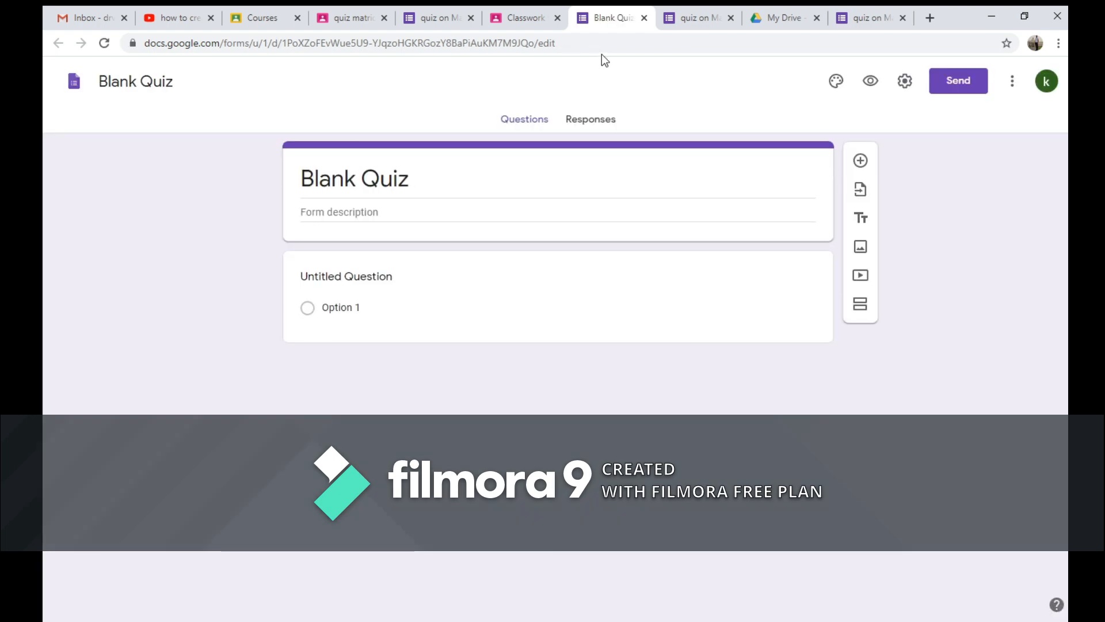
key(ctrl+w)
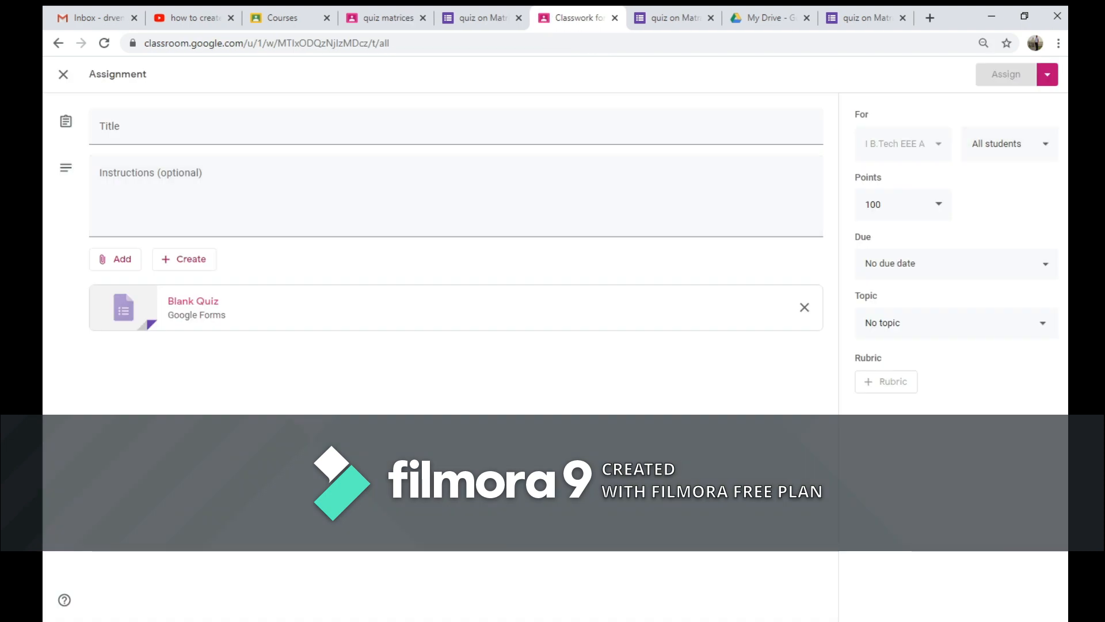
click(64, 75)
Step: Create a new assignment titled "unit-I assignment" with the instructions "write neatly"
click(344, 136)
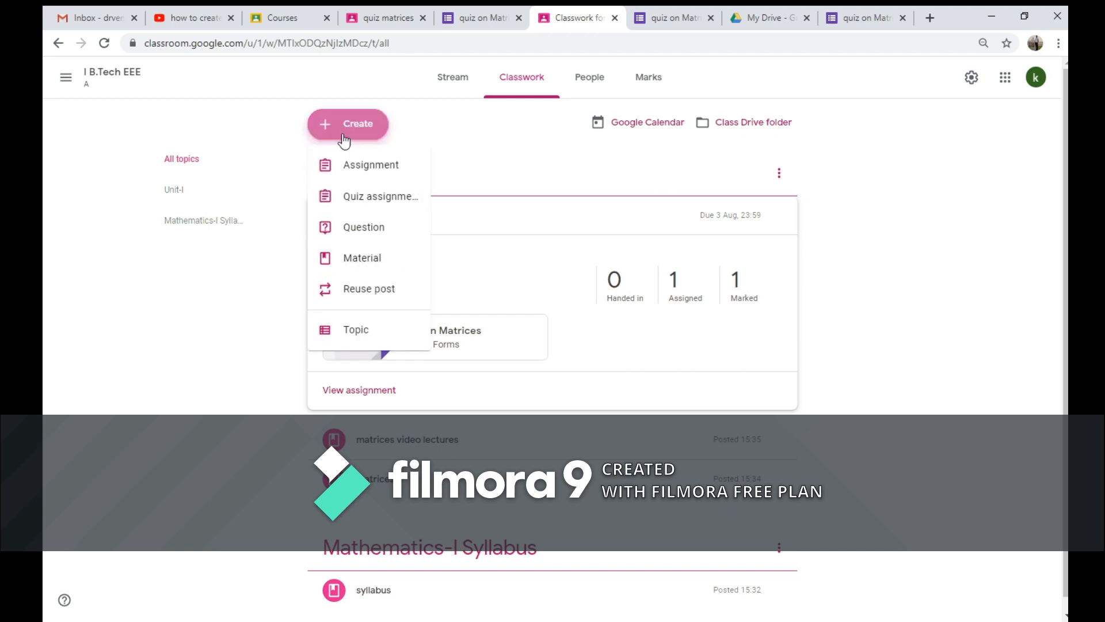
click(388, 170)
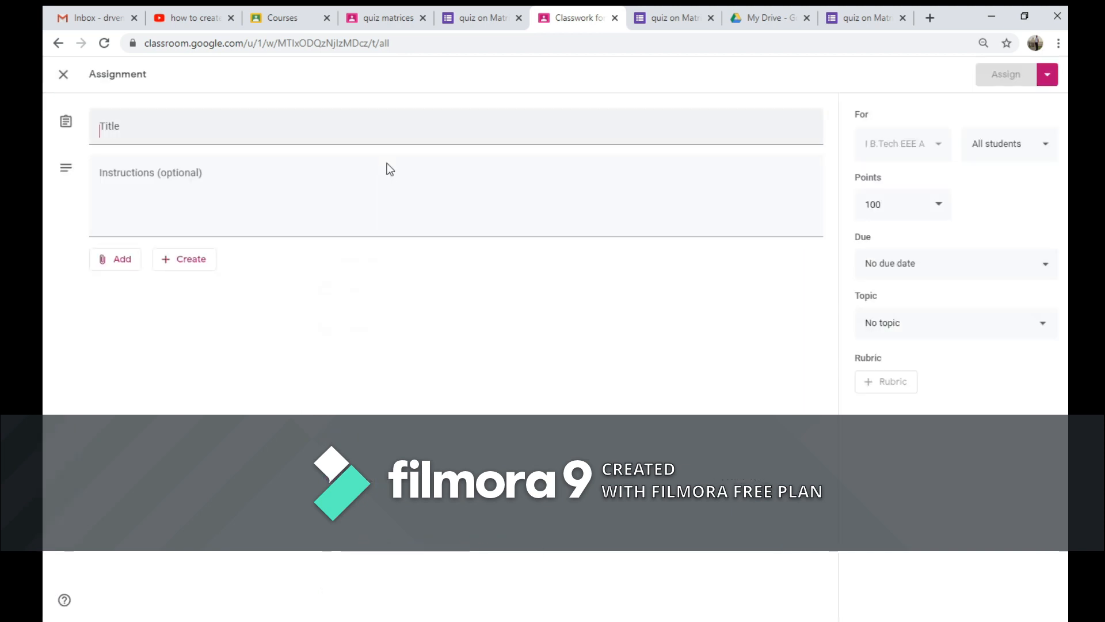
text(u)
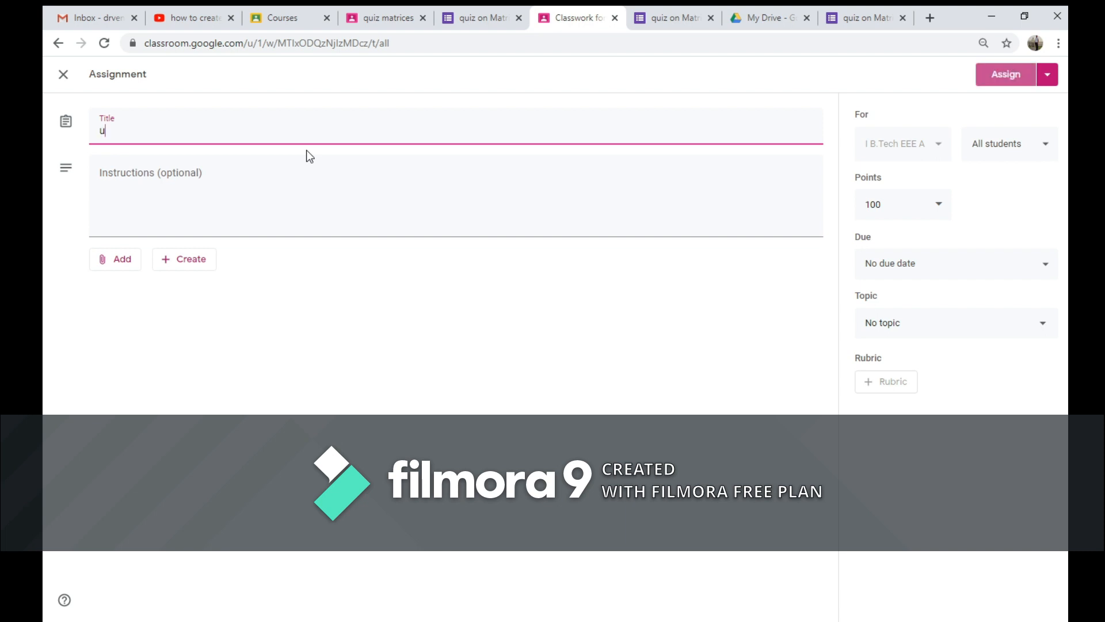
text(nit-I aa)
key(BackSpace)
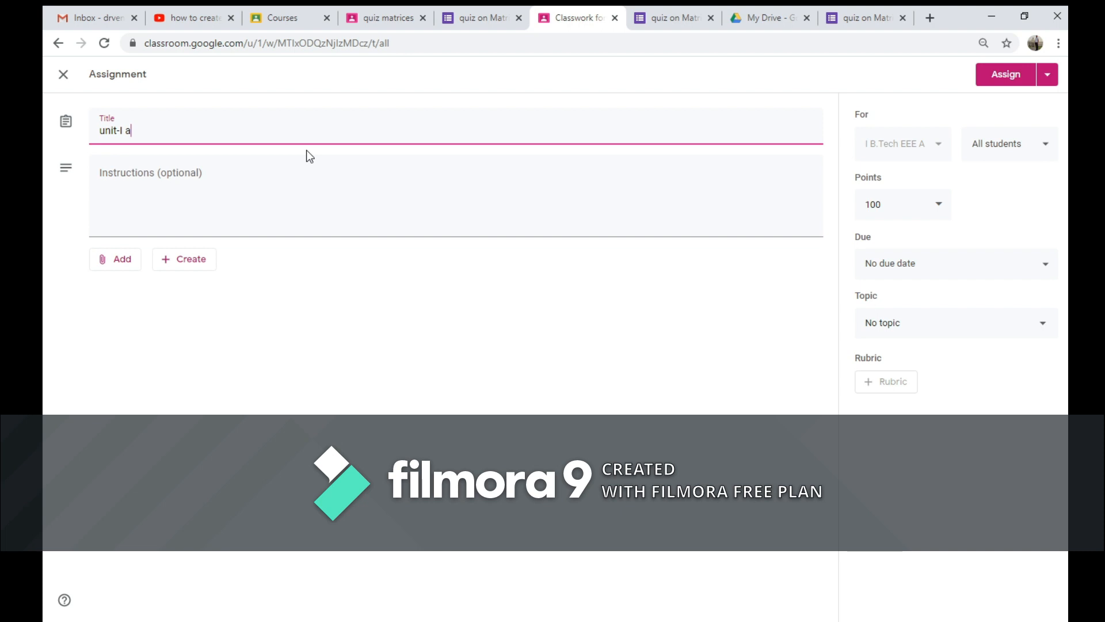
text(signment)
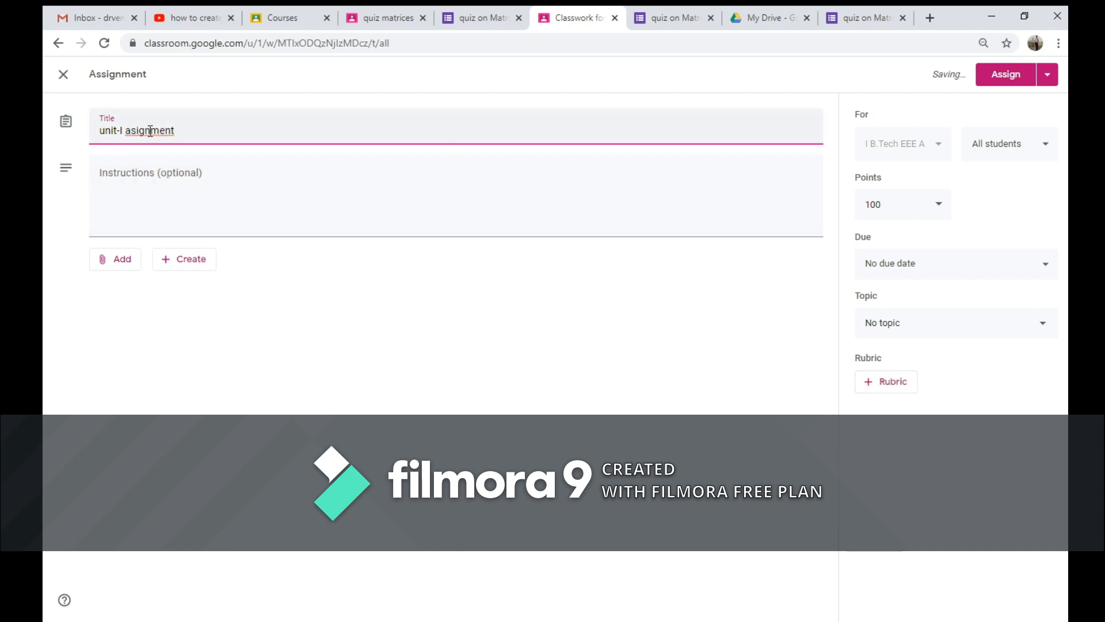
click(174, 143)
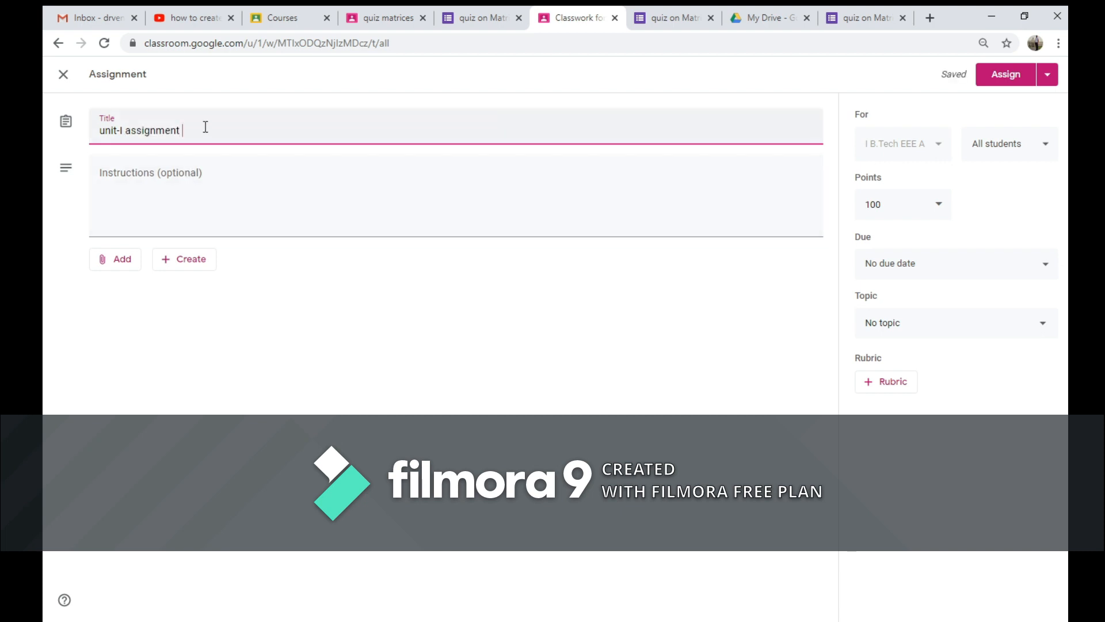
click(220, 207)
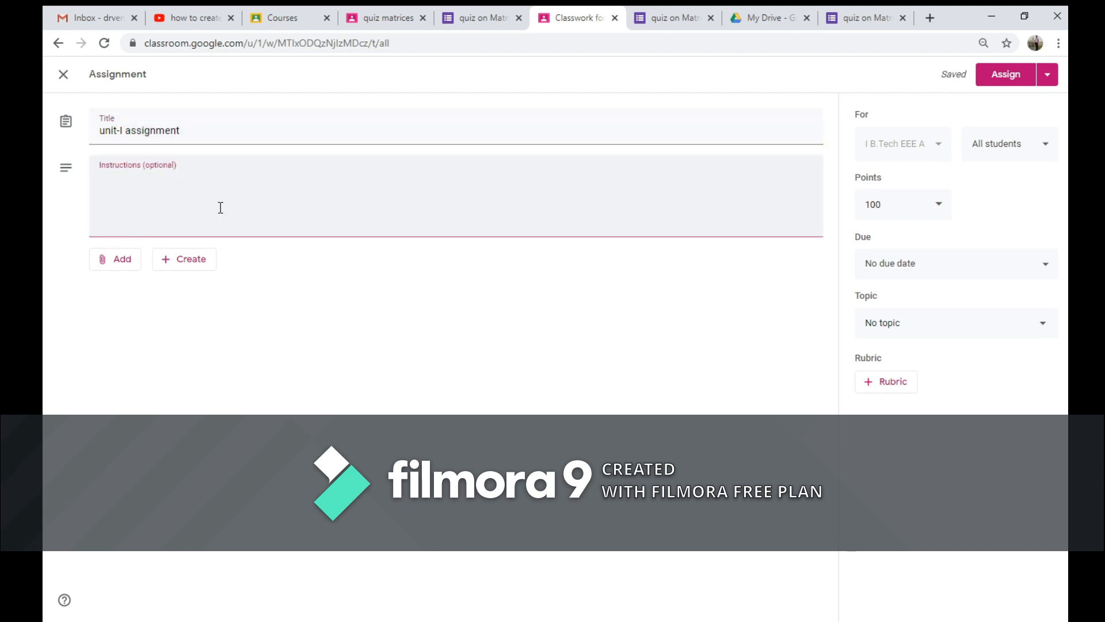
text(write neatly)
Step: Create a new Google Docs document as an attachment to the unit-I assignment
click(163, 260)
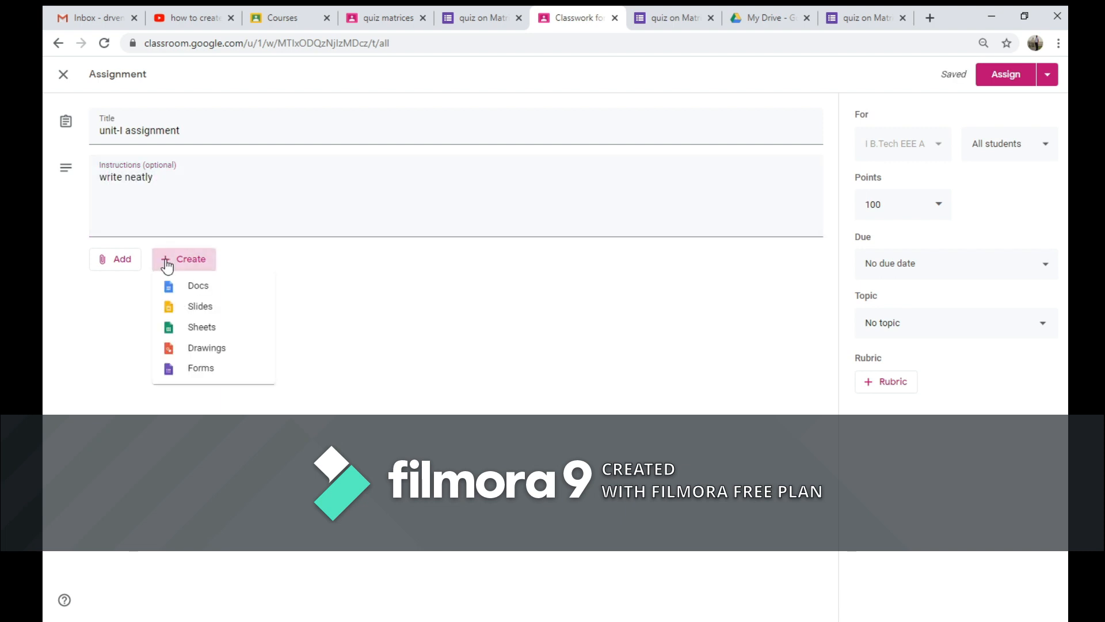
click(117, 276)
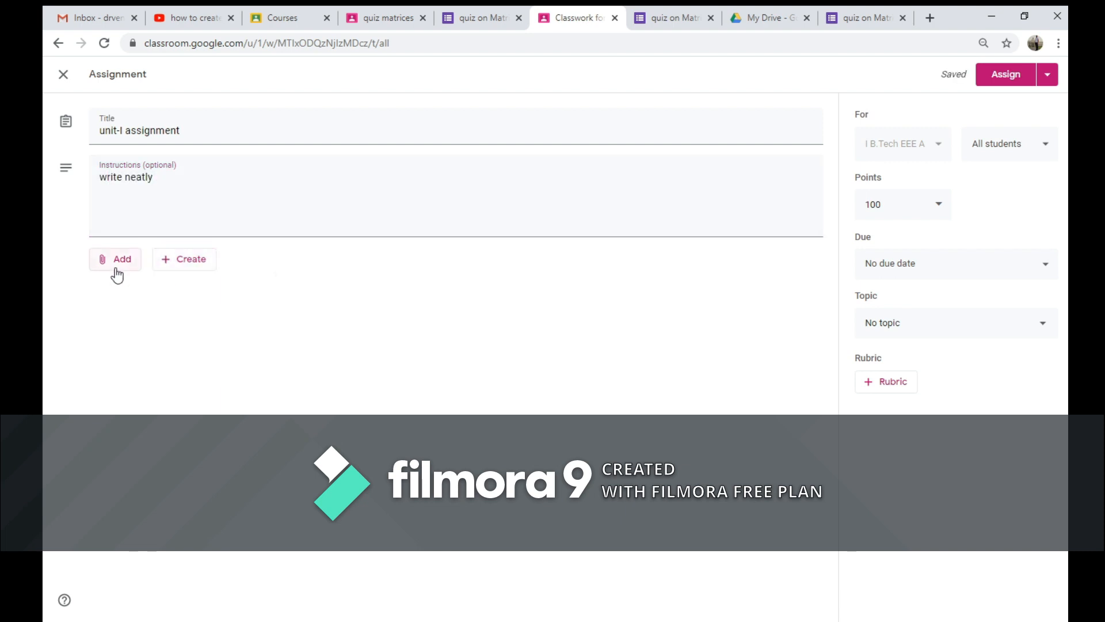
click(124, 264)
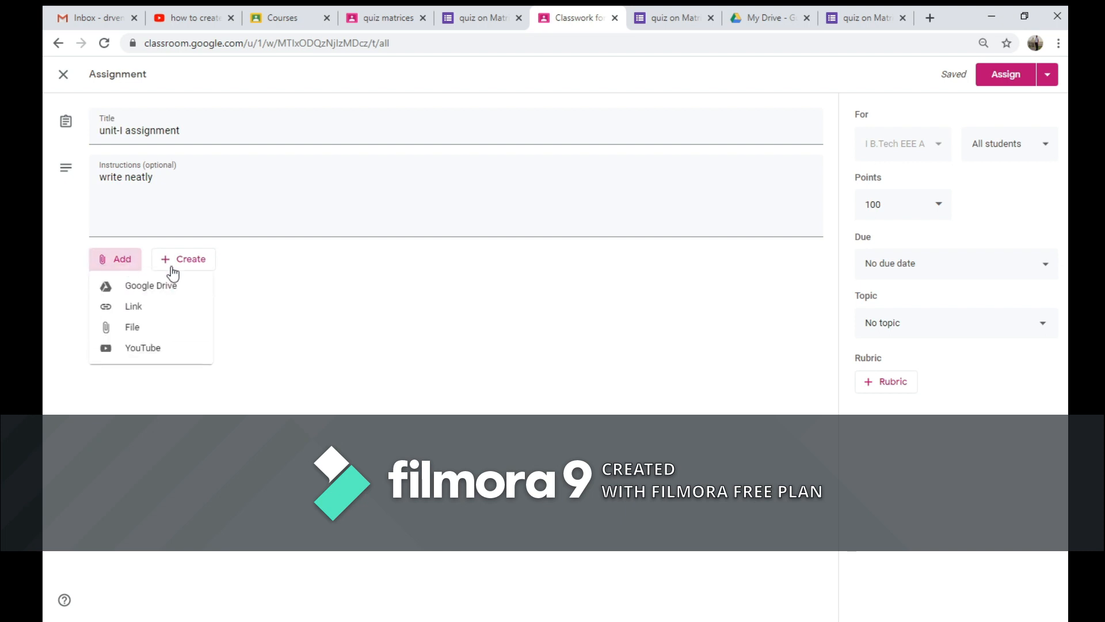
click(195, 266)
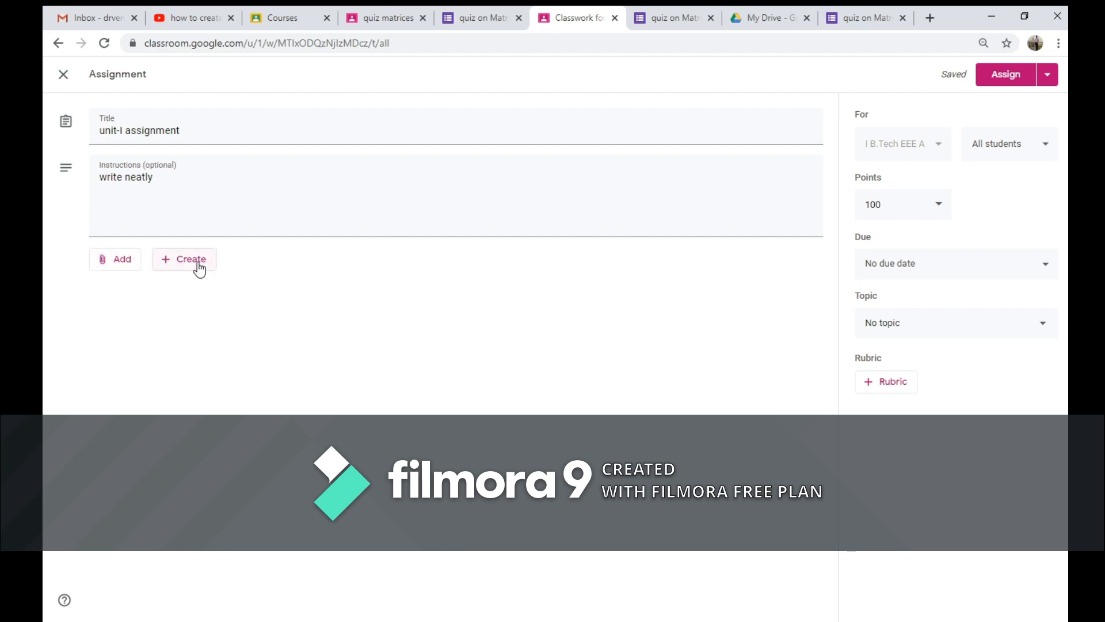
click(197, 266)
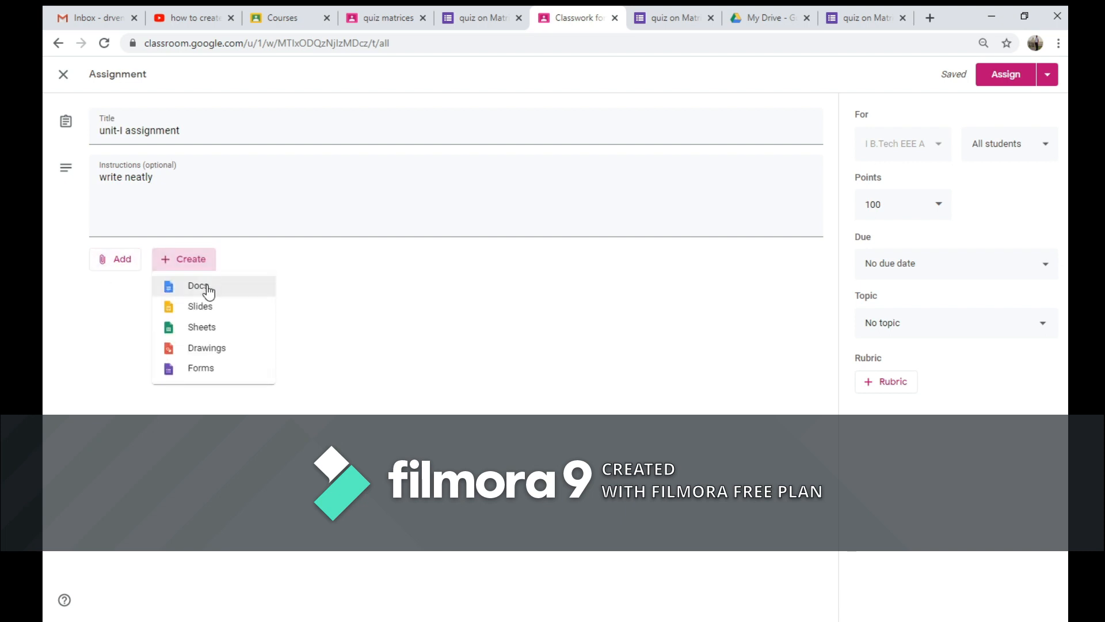
click(201, 289)
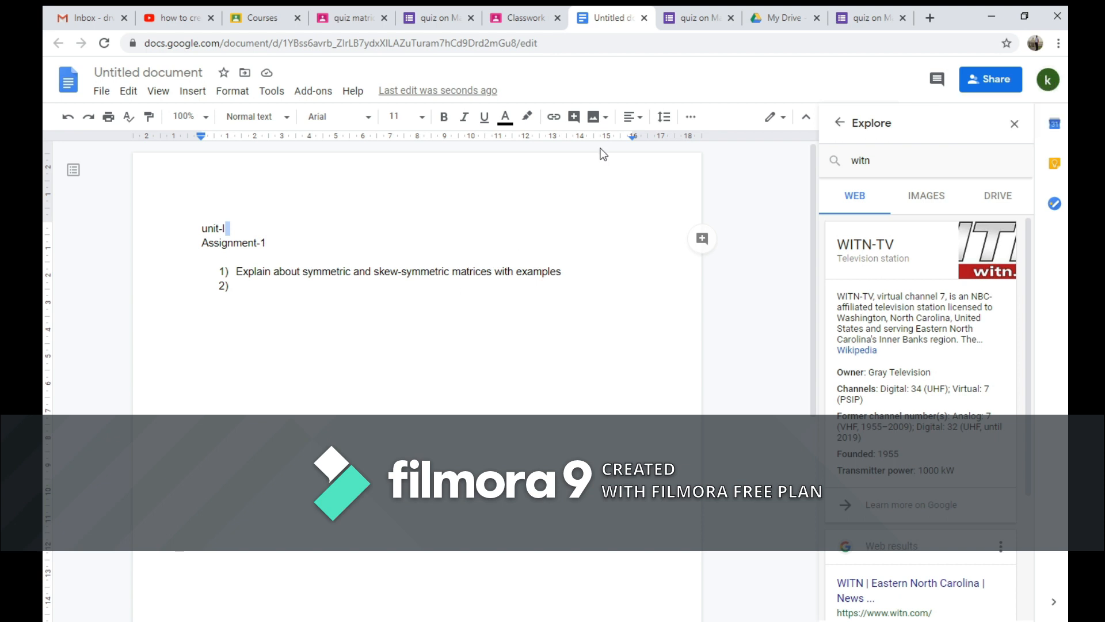
Step: Rename the attached untitled document as "unit-I assignment-1"
click(546, 18)
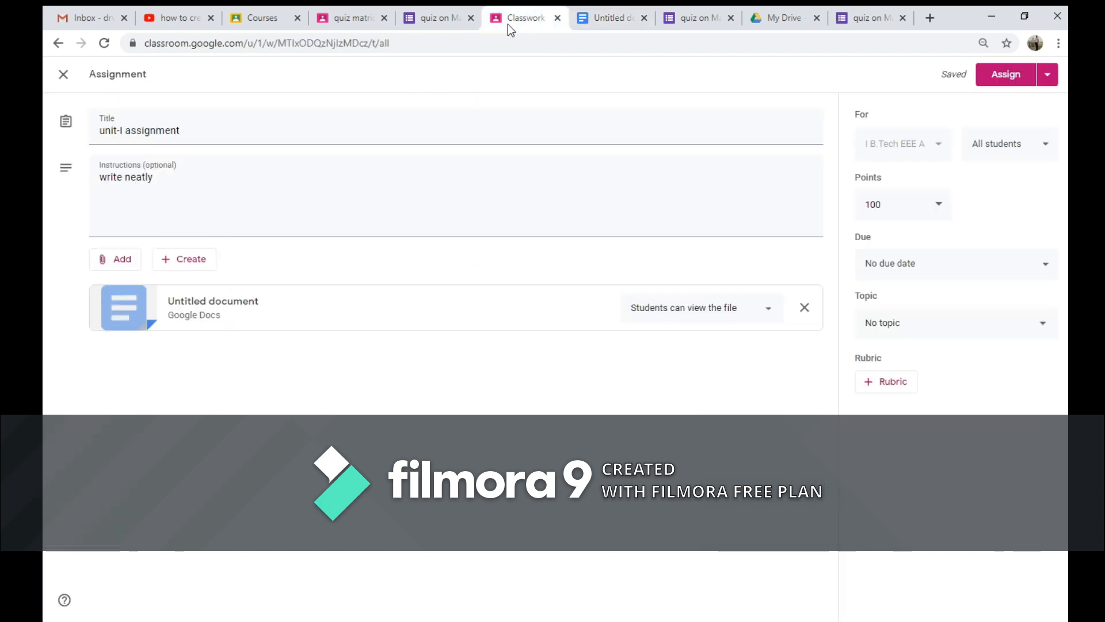
click(610, 17)
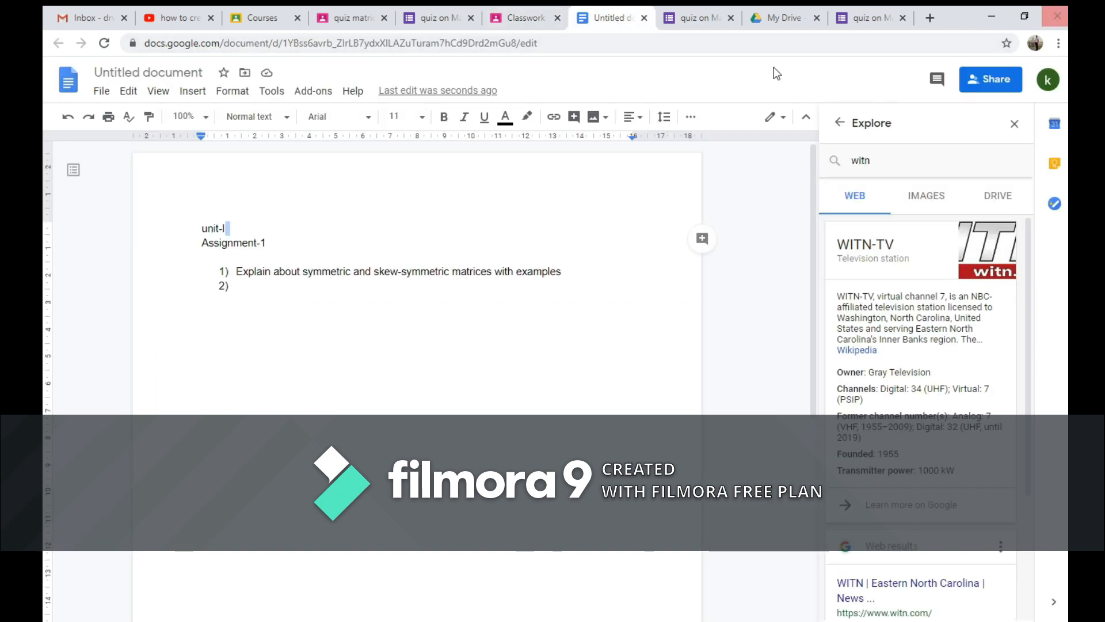
click(167, 73)
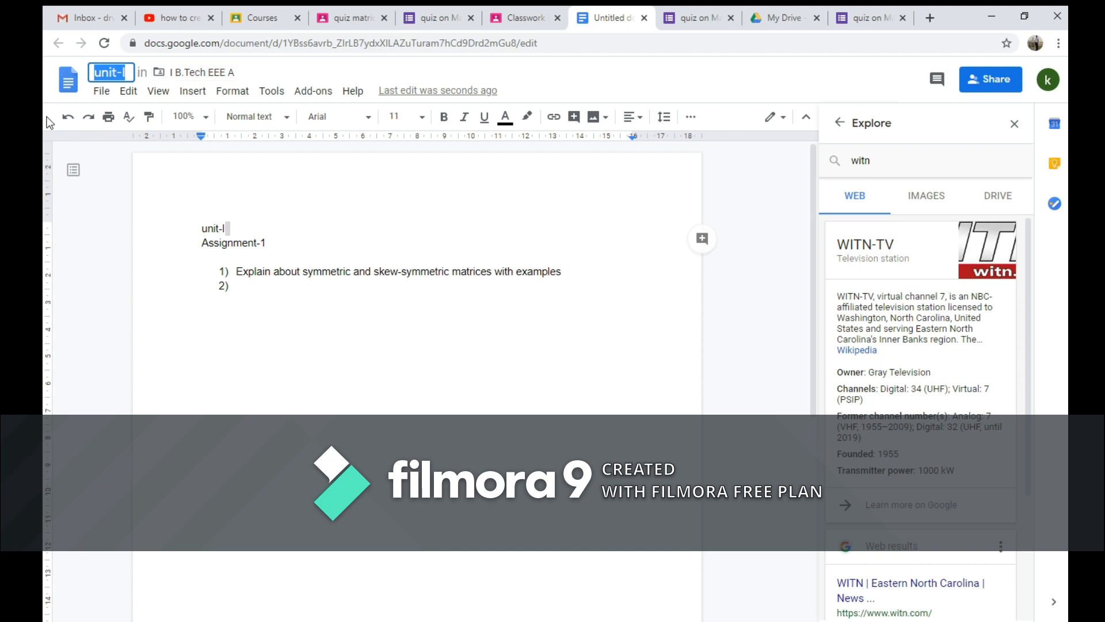
click(127, 72)
text(assignment-1)
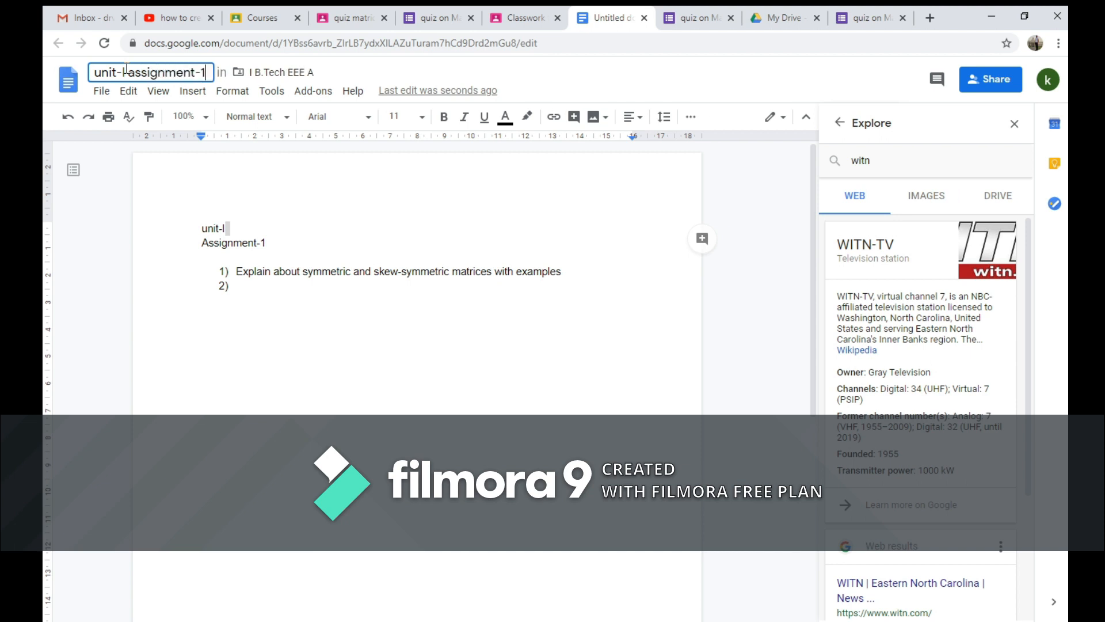
key(Return)
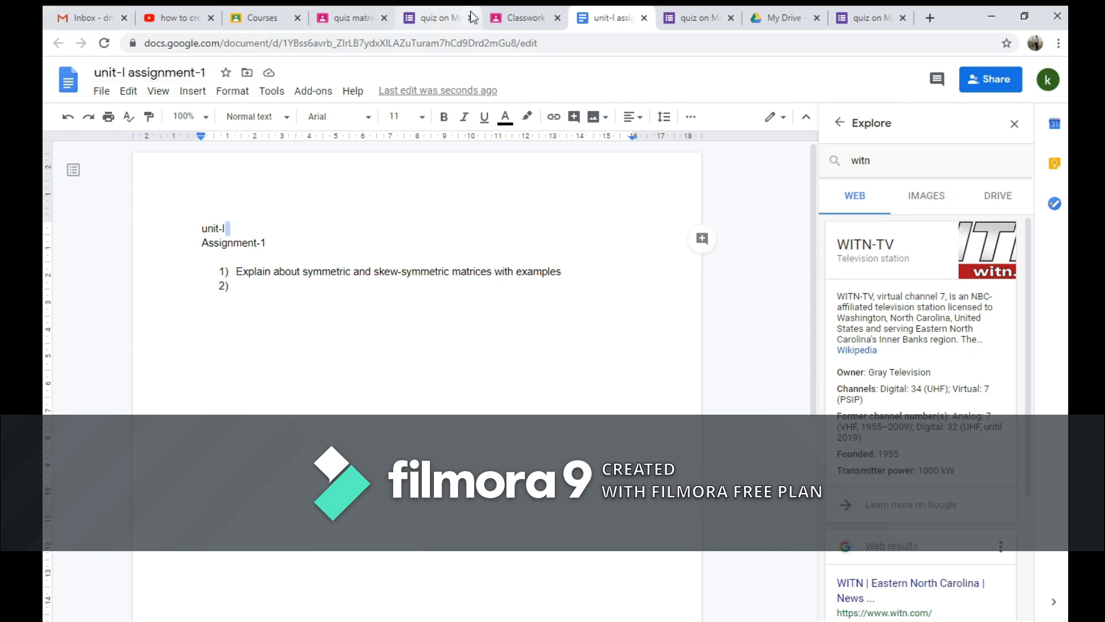
Step: Open the document attached to the assignment draft to check it, and return to the draft
click(509, 17)
click(293, 304)
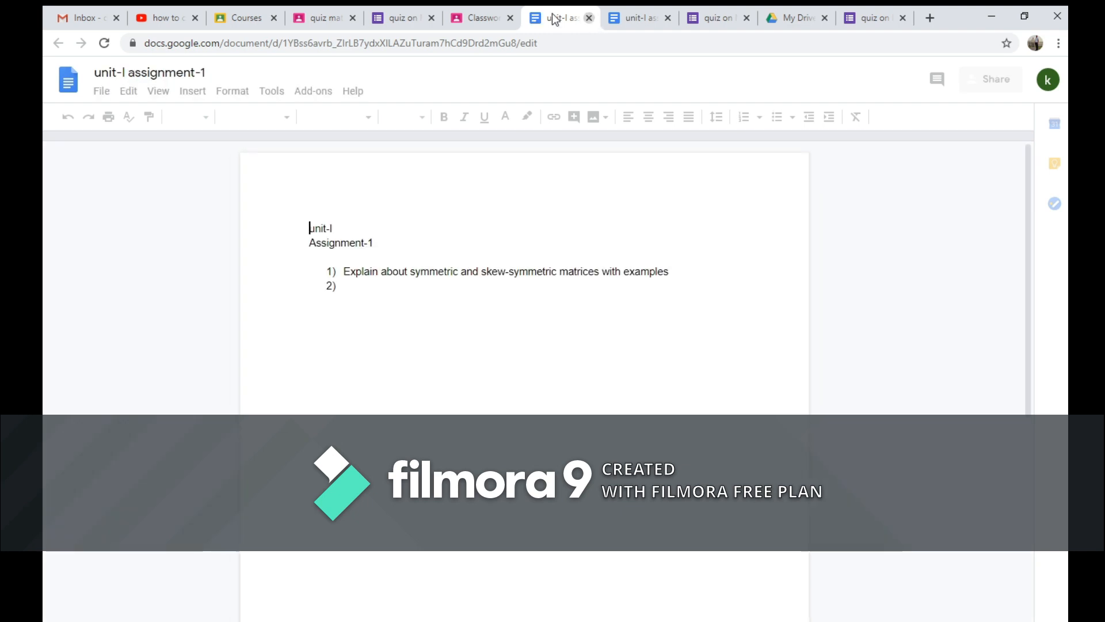
click(475, 16)
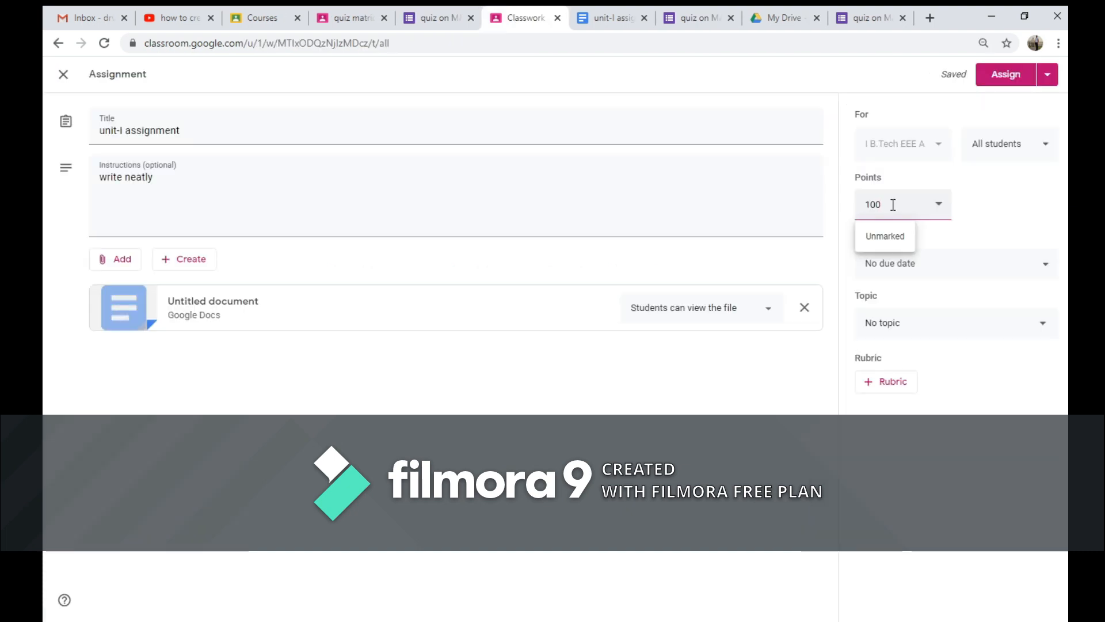
Step: Set the unit-I assignment's points to 10 and its due date to 9 Aug 2020
key(BackSpace)
click(977, 266)
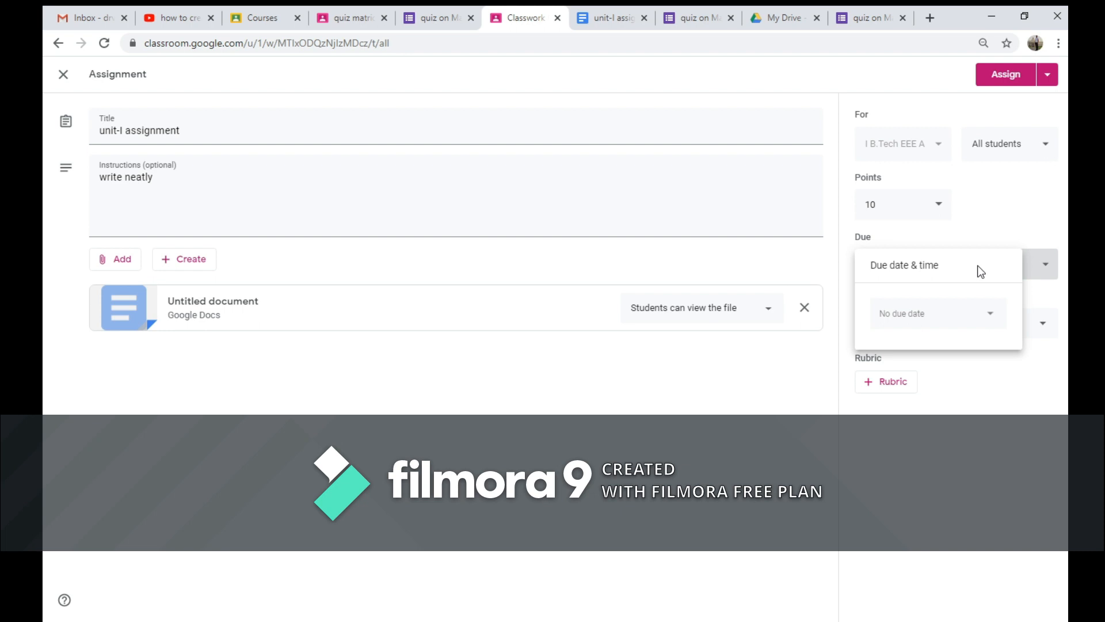
click(989, 313)
click(1003, 396)
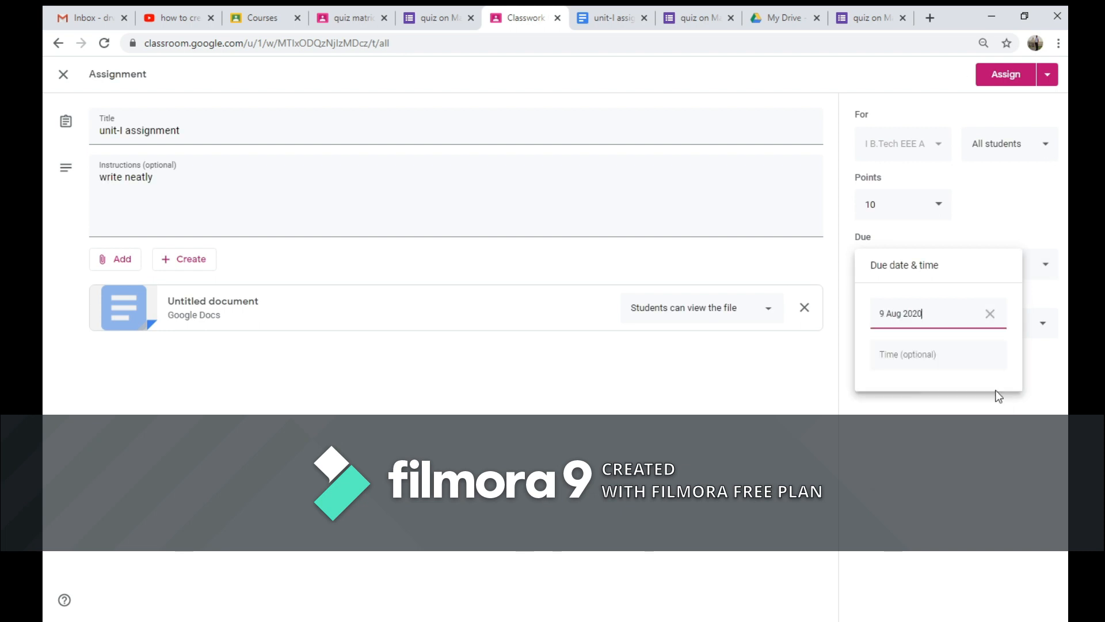
click(991, 336)
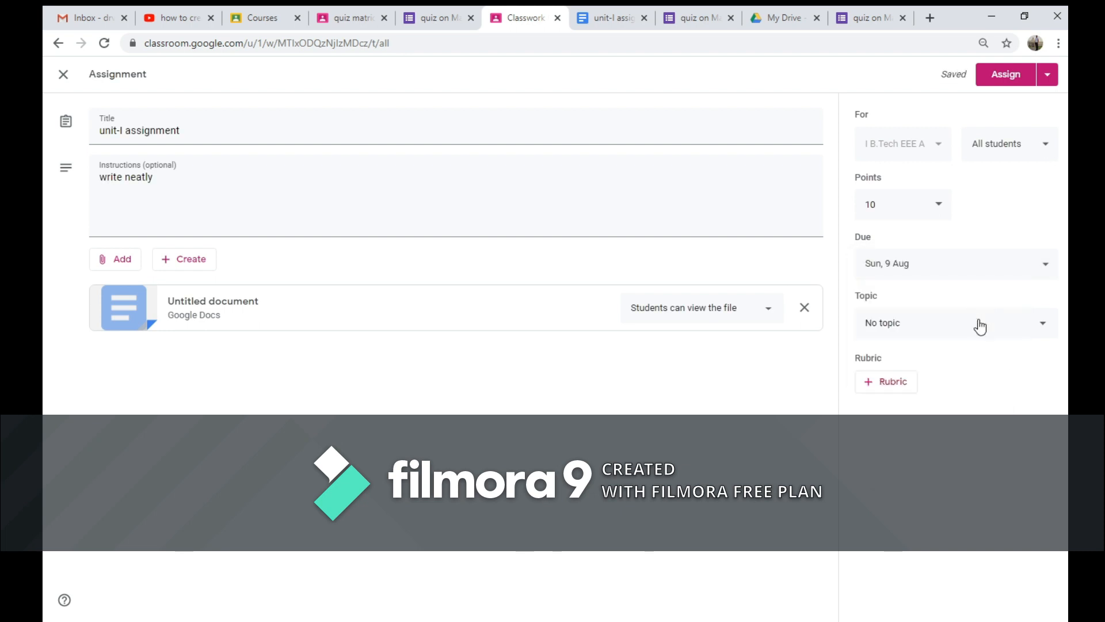
Step: File the unit-I assignment under the Unit-I topic and assign it to all students
click(981, 327)
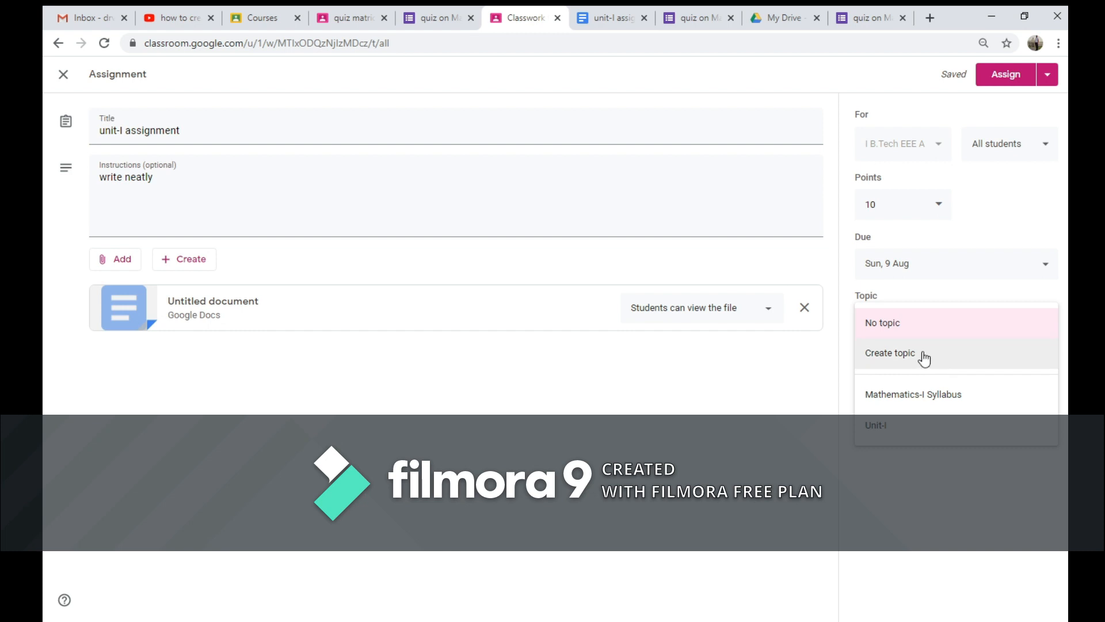
click(885, 422)
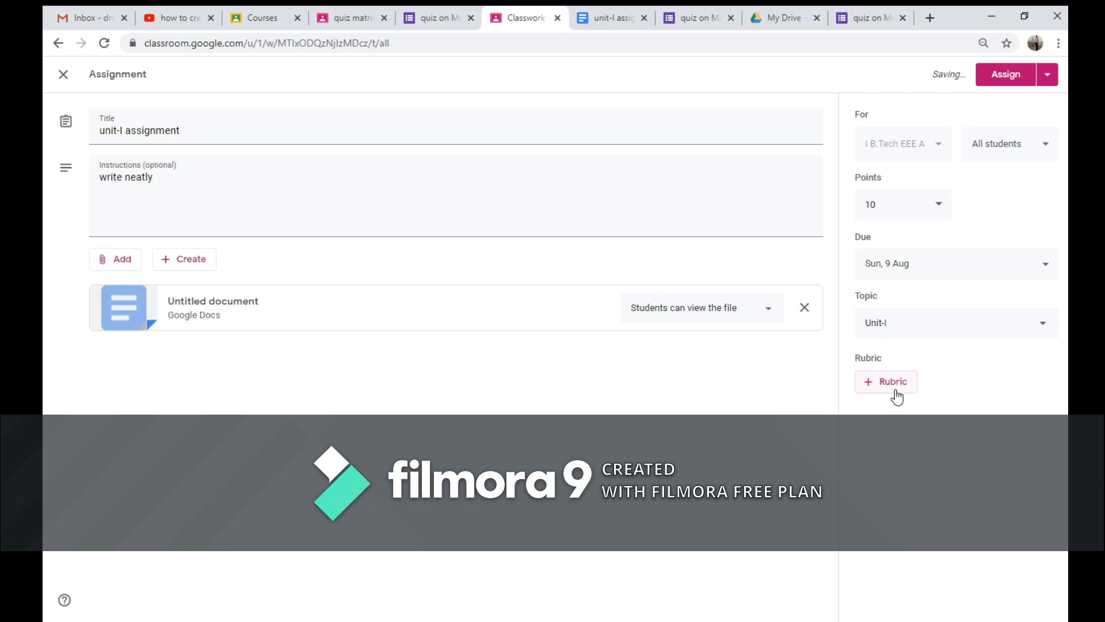
click(898, 390)
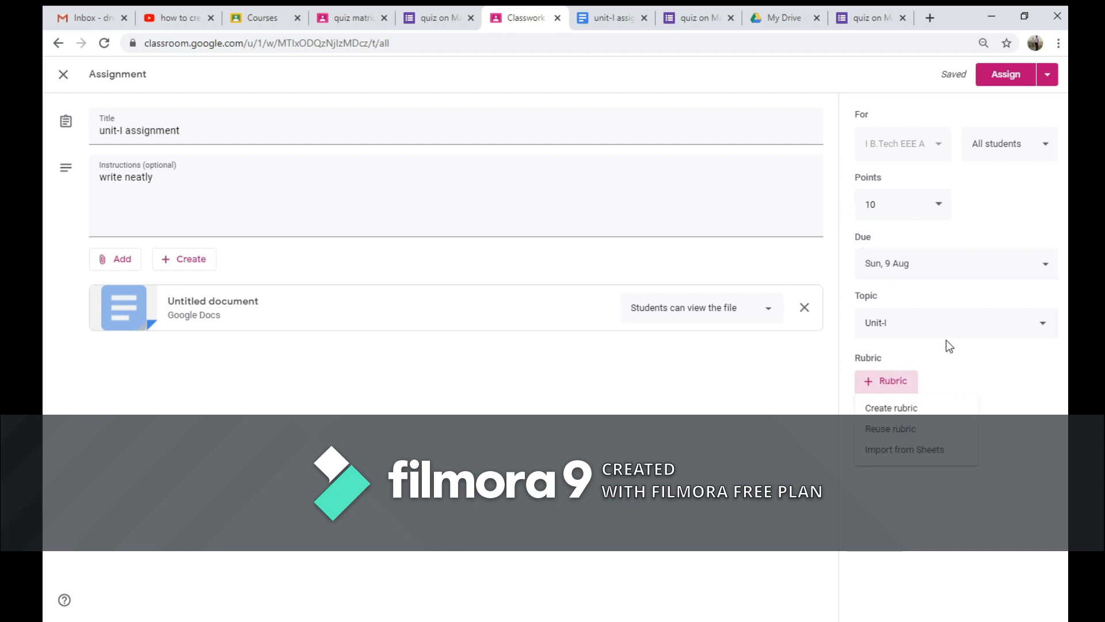
click(1007, 82)
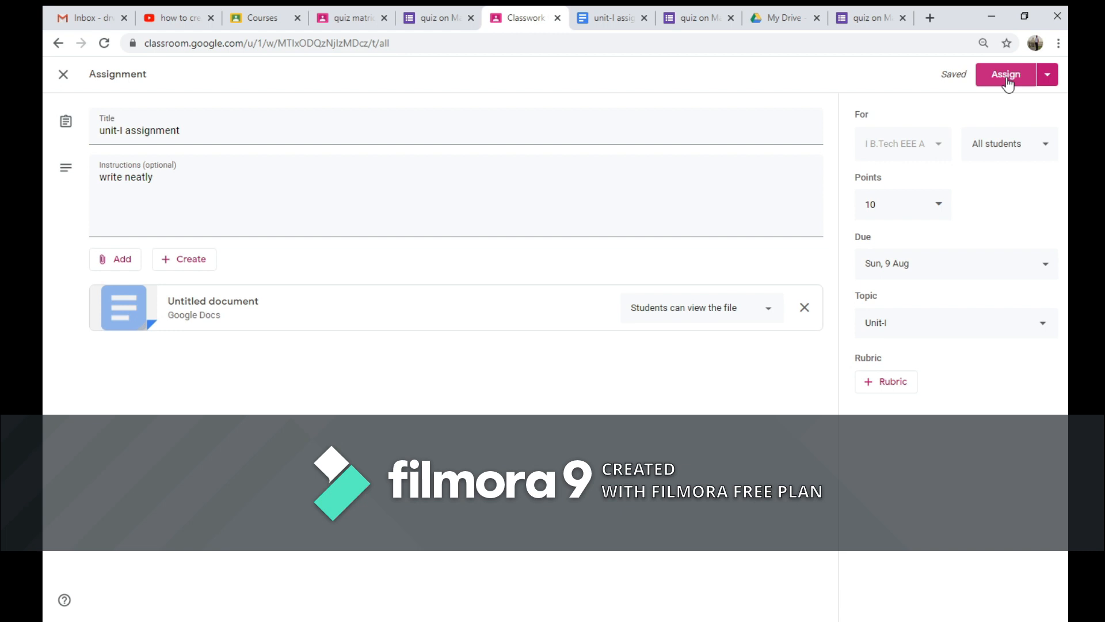
click(1008, 82)
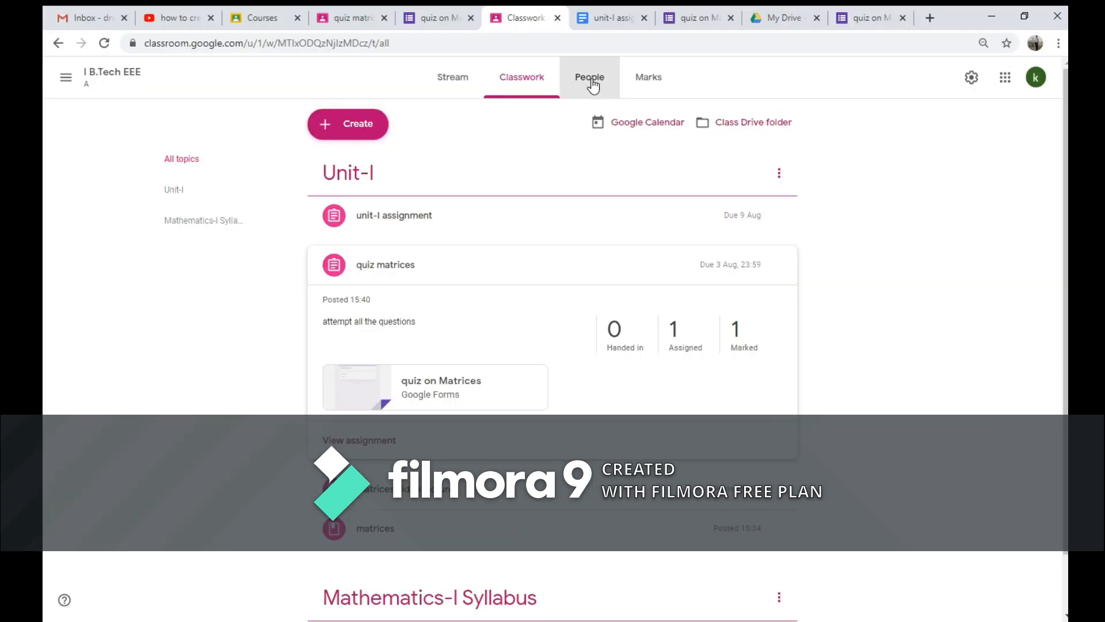
Step: Review the class's people, marks, stream and classwork pages
click(593, 86)
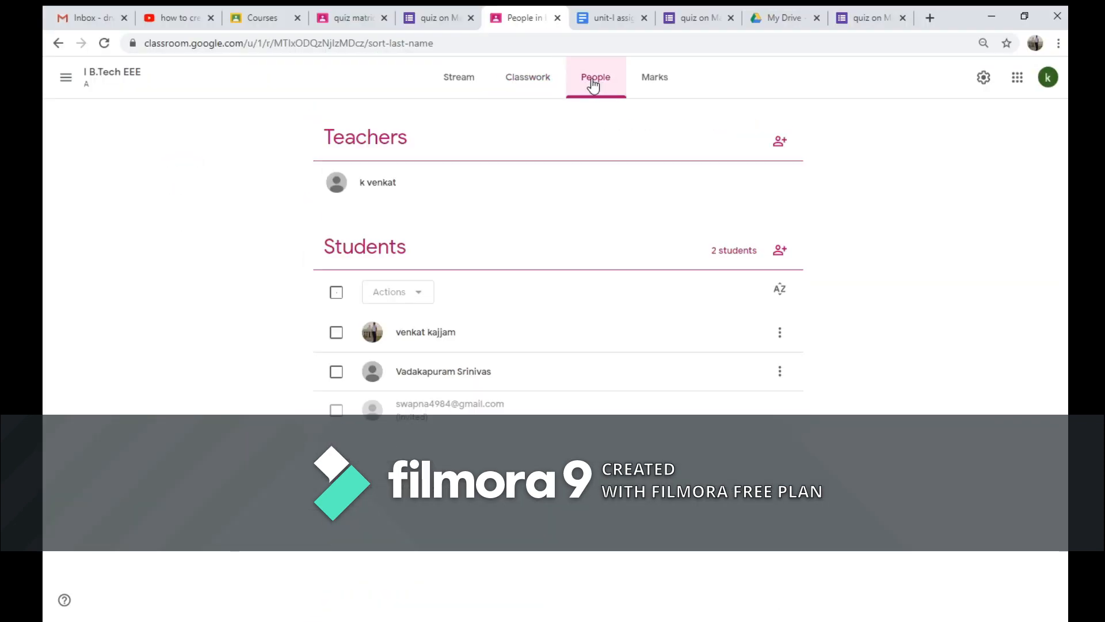
click(664, 83)
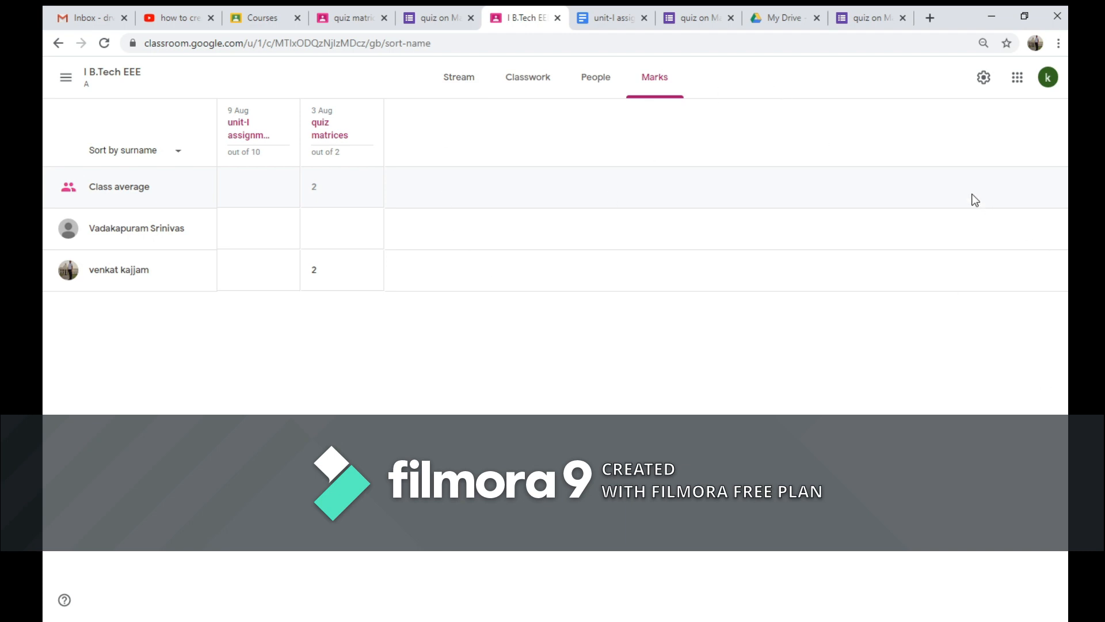
click(65, 84)
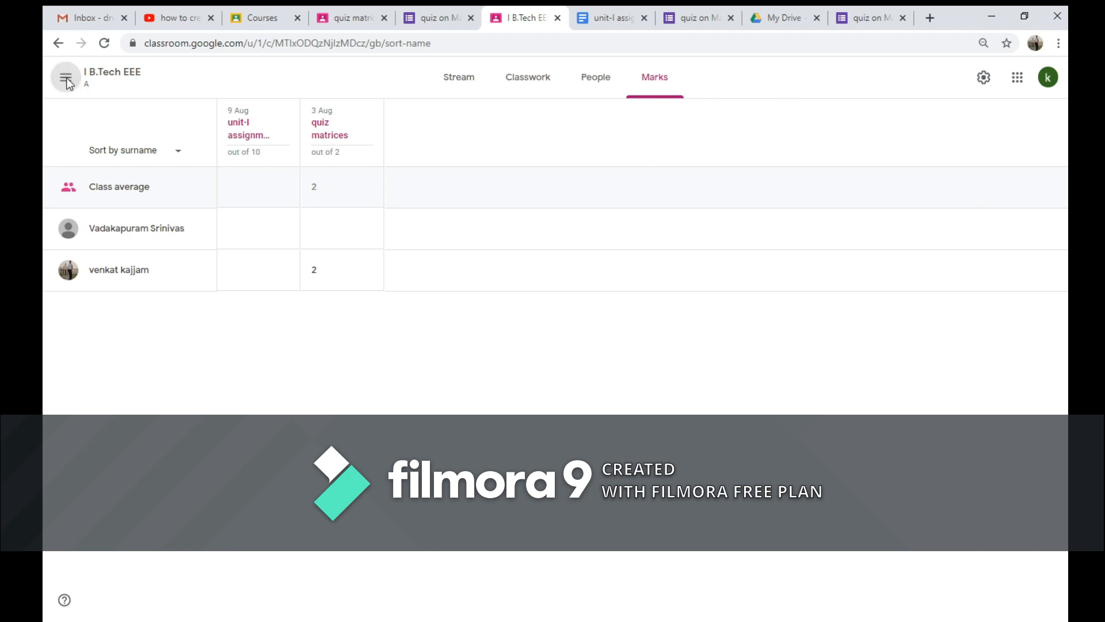
click(404, 369)
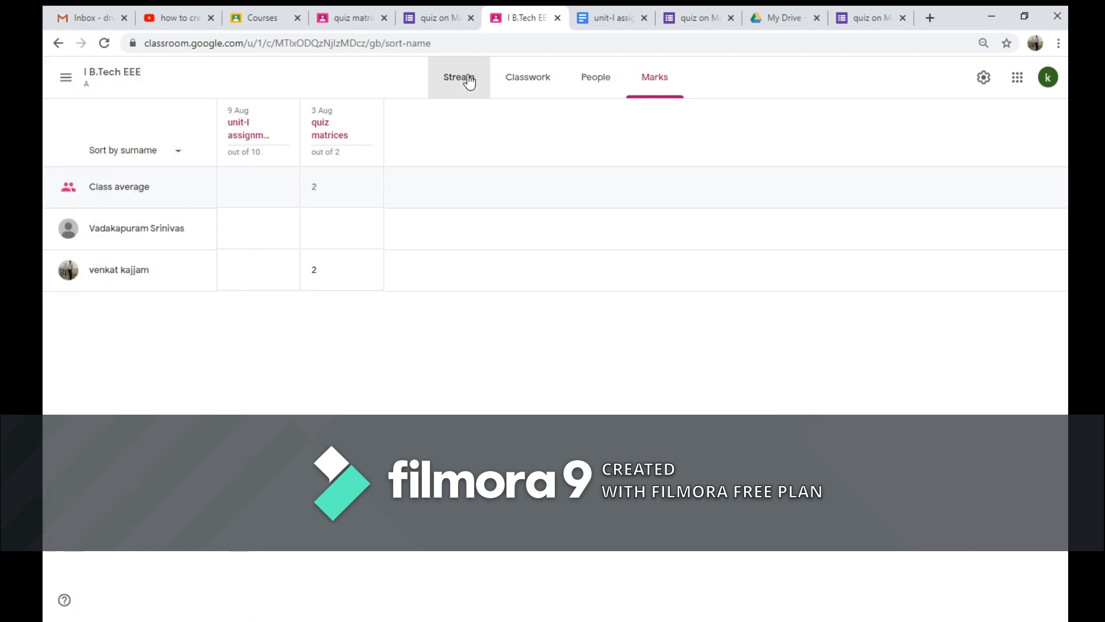
click(469, 80)
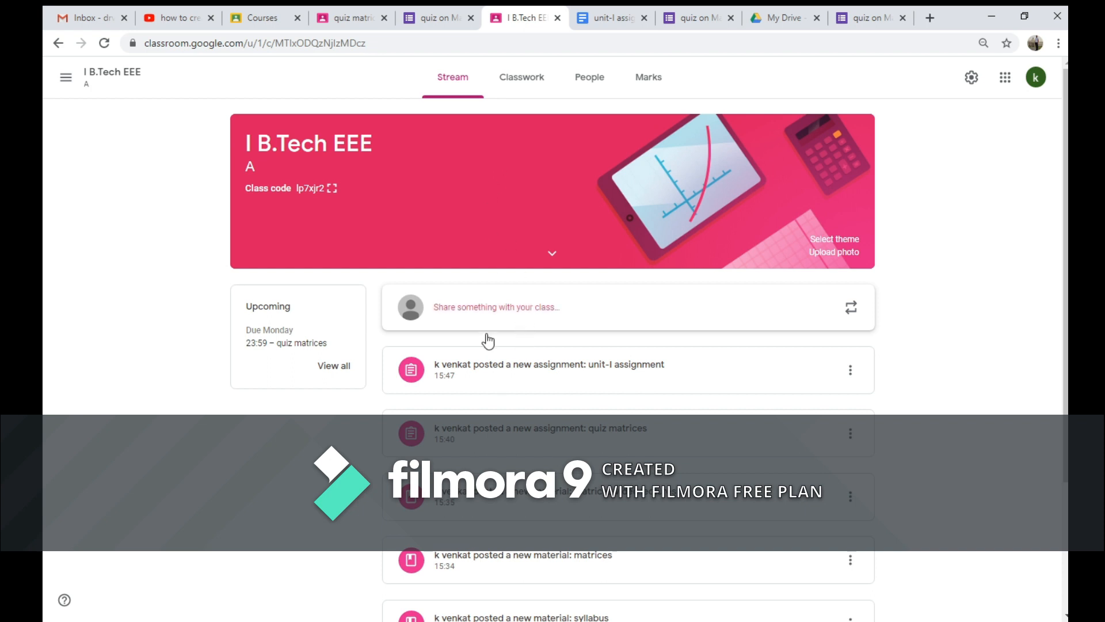
click(535, 79)
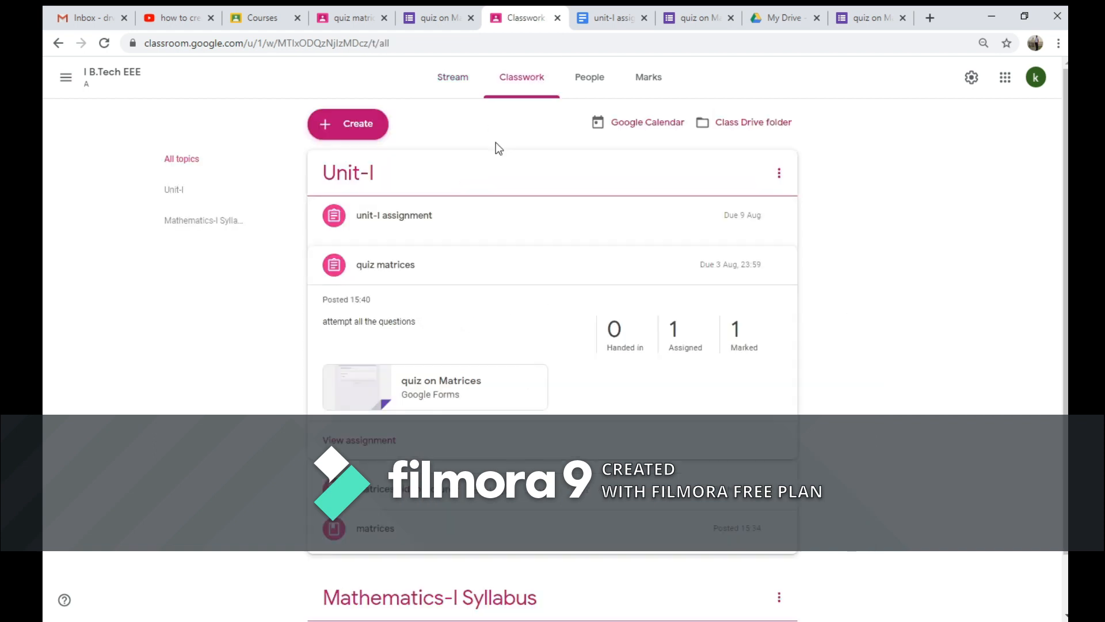
click(591, 88)
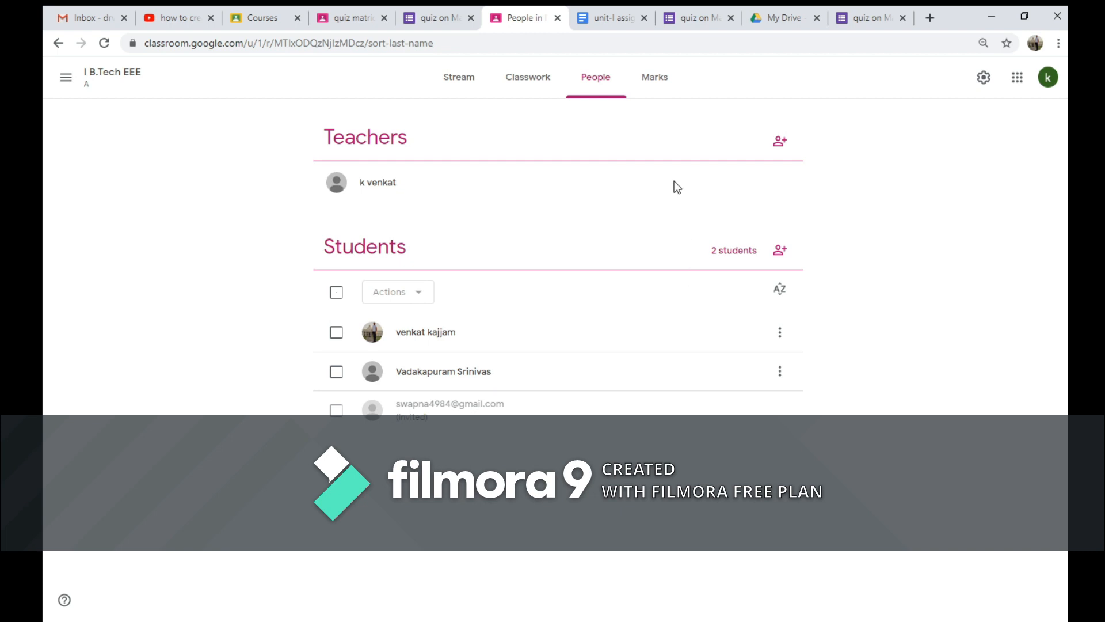
click(660, 80)
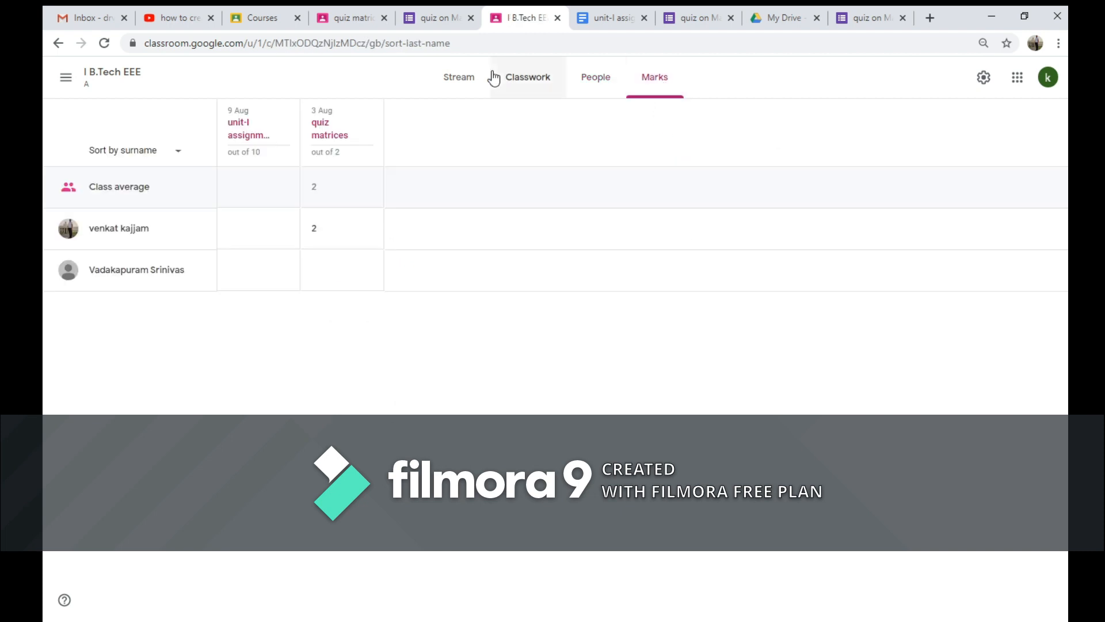
click(451, 79)
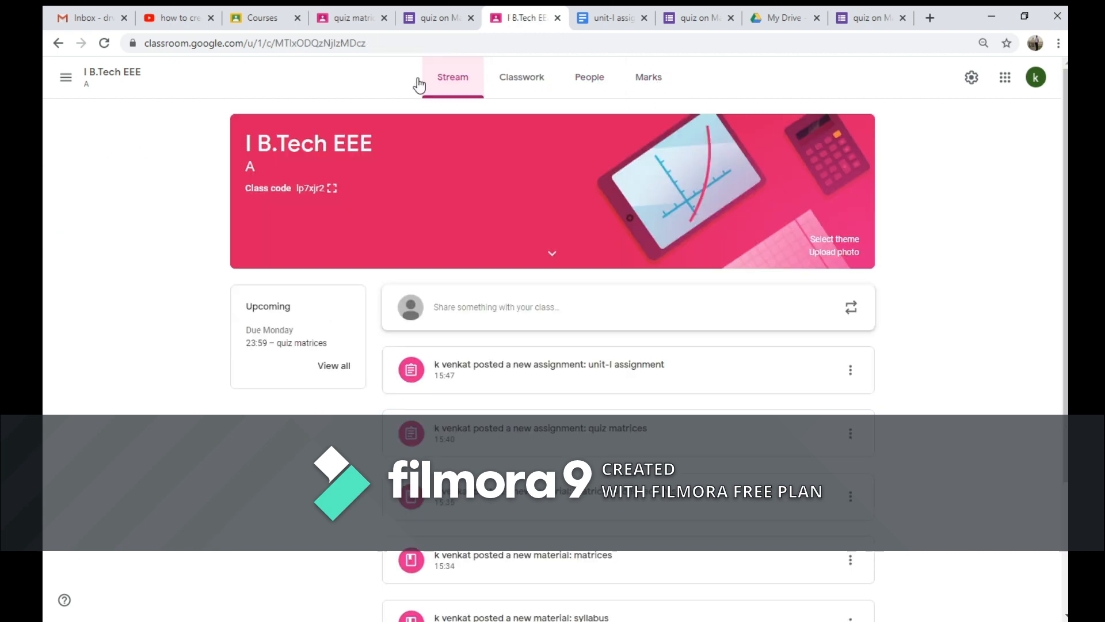
Step: Open the general Classroom settings and turn on receiving email notifications
click(60, 78)
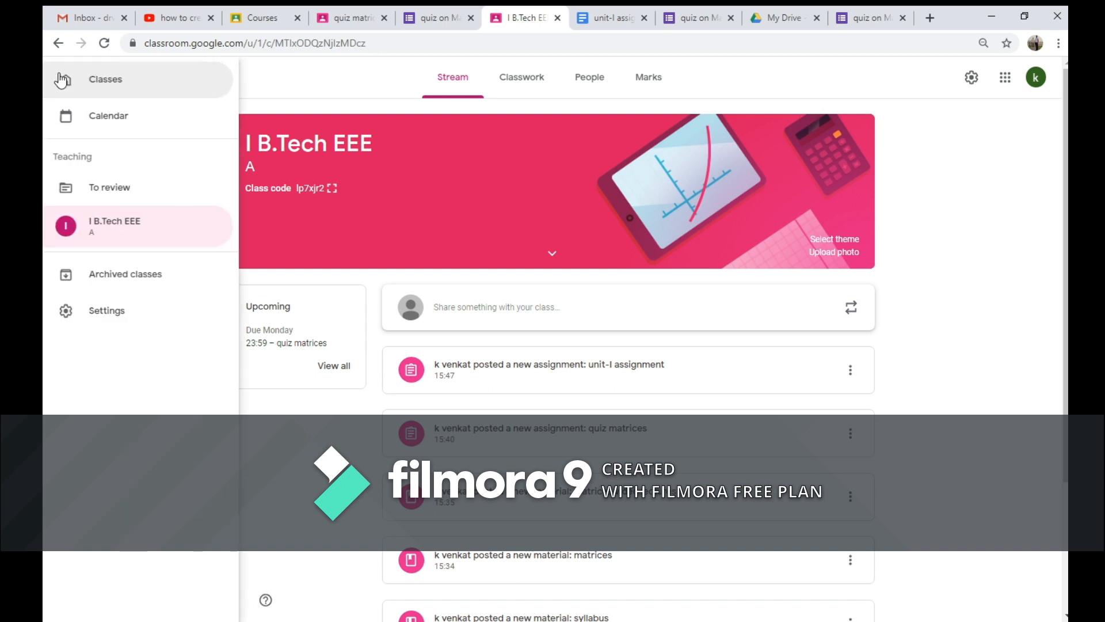
click(108, 313)
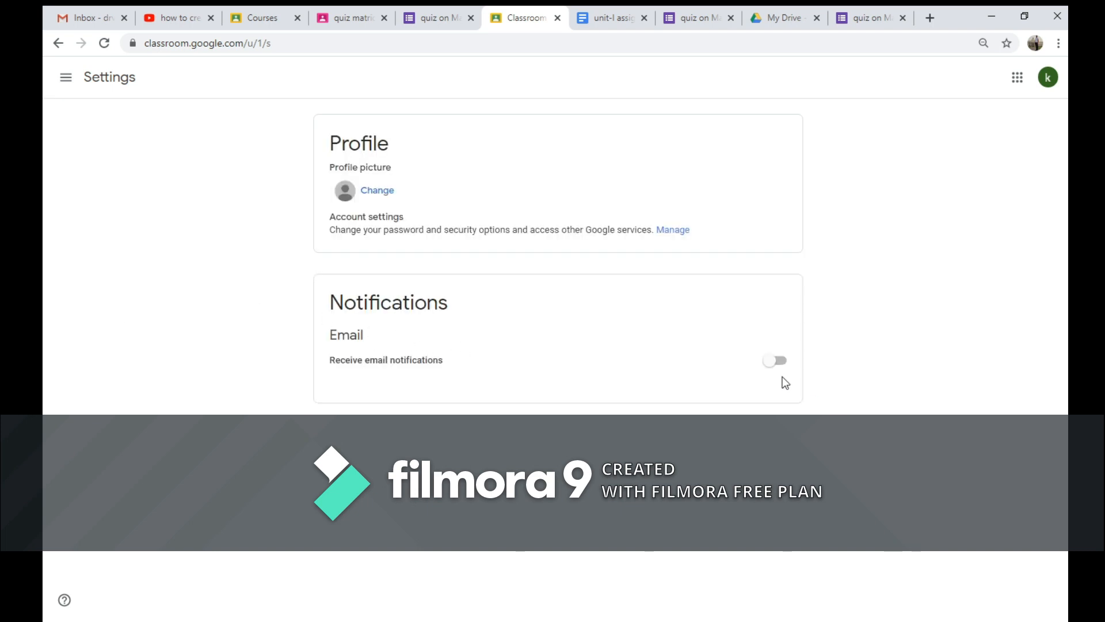
click(776, 362)
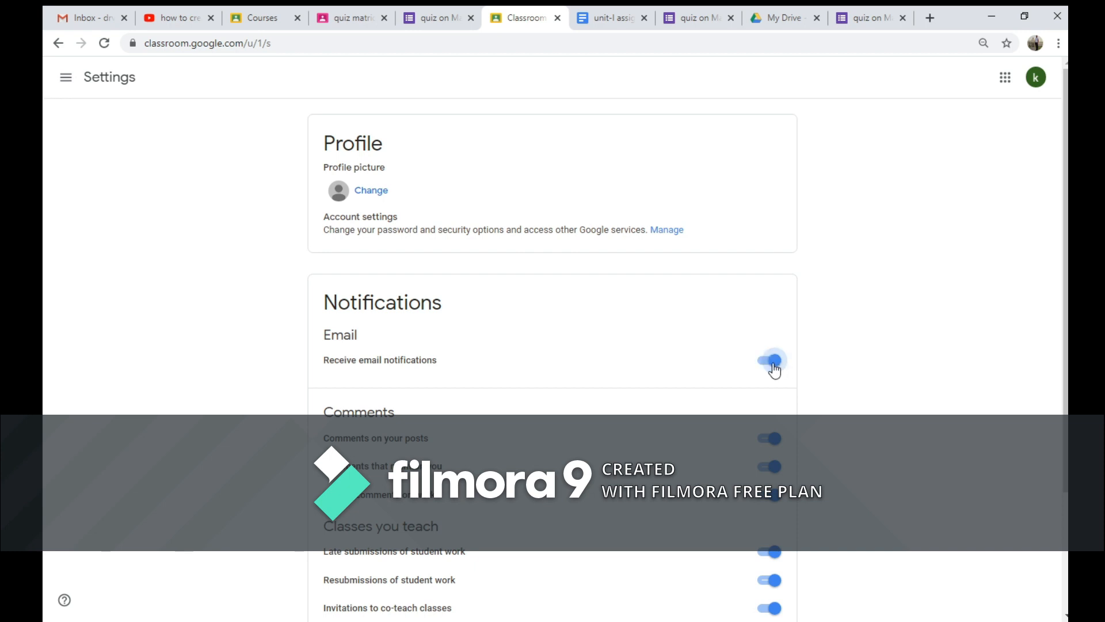
click(775, 361)
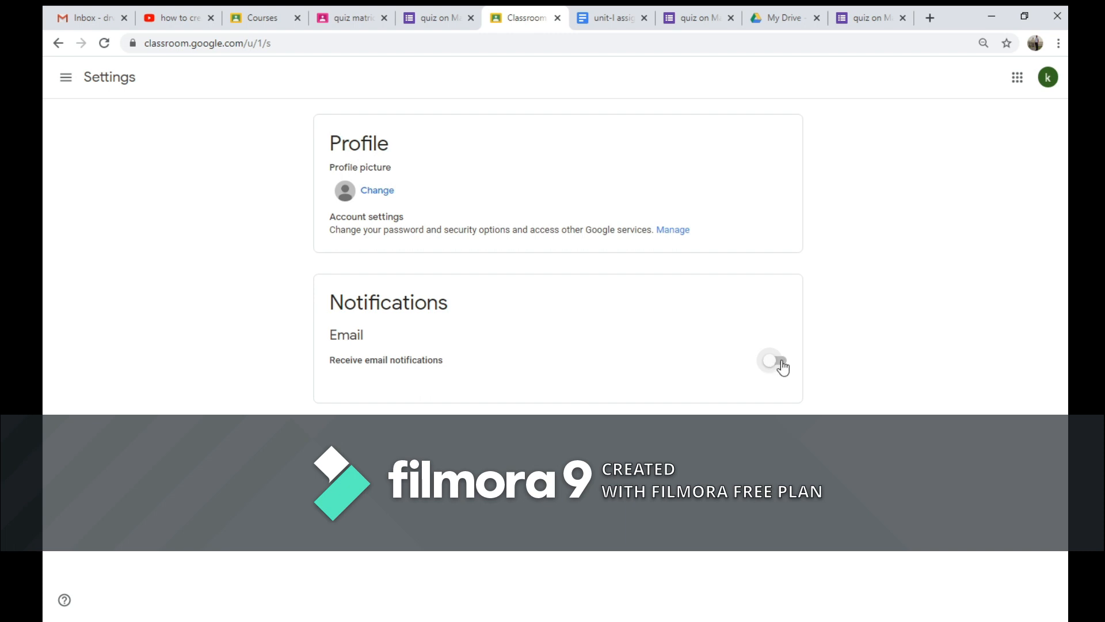
click(774, 361)
click(773, 360)
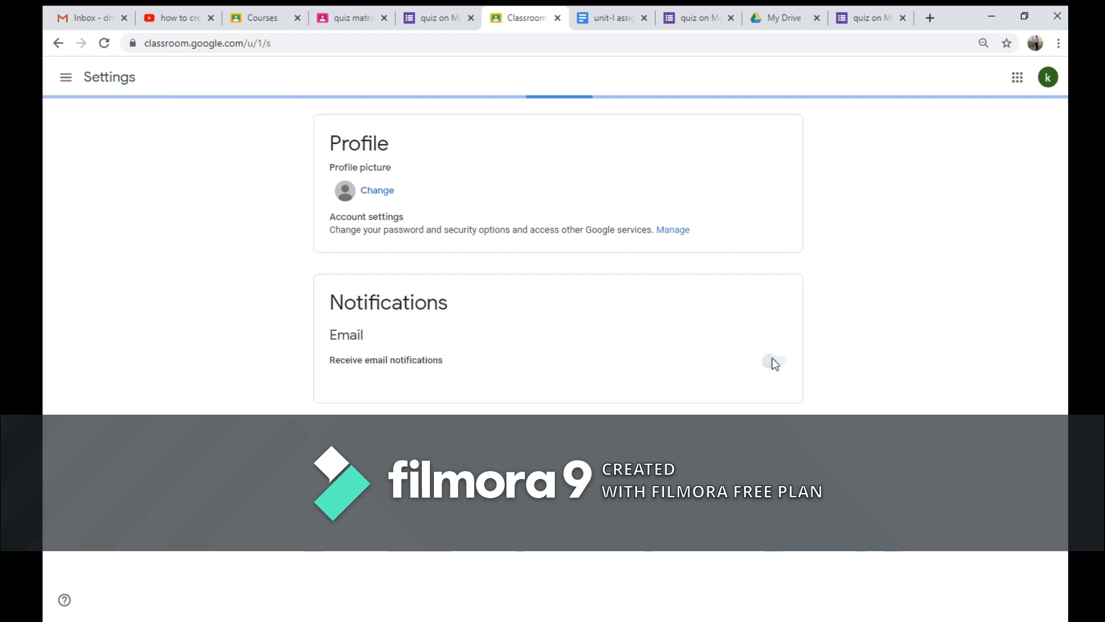
click(774, 363)
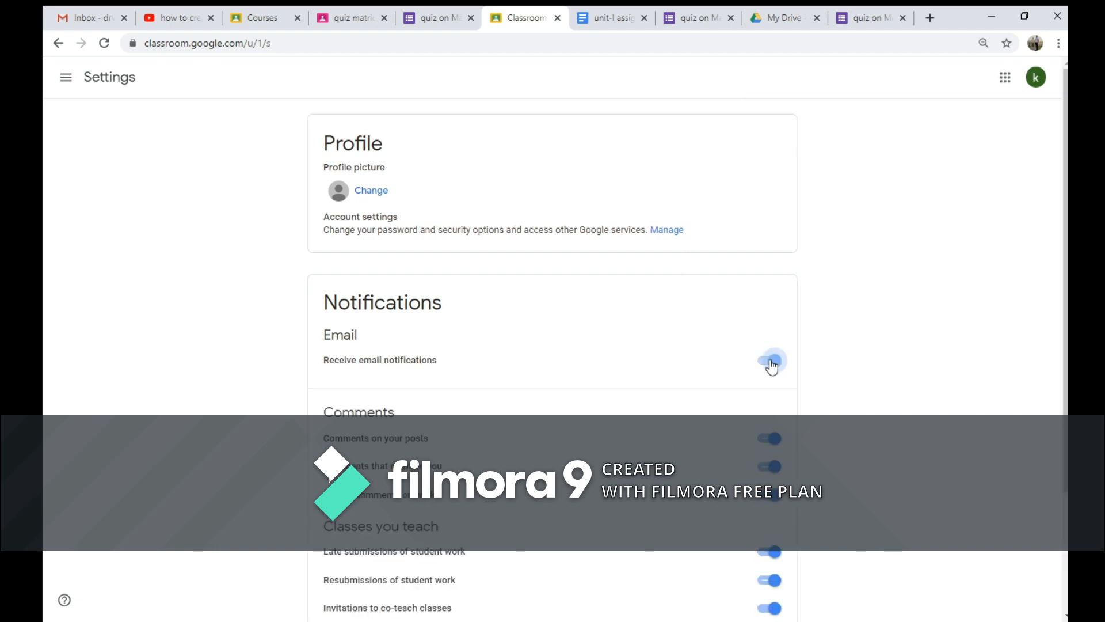
Step: Switch notifications for comments on your posts off and back on, and turn off receiving email notifications
scroll(1024, 395, down, 2)
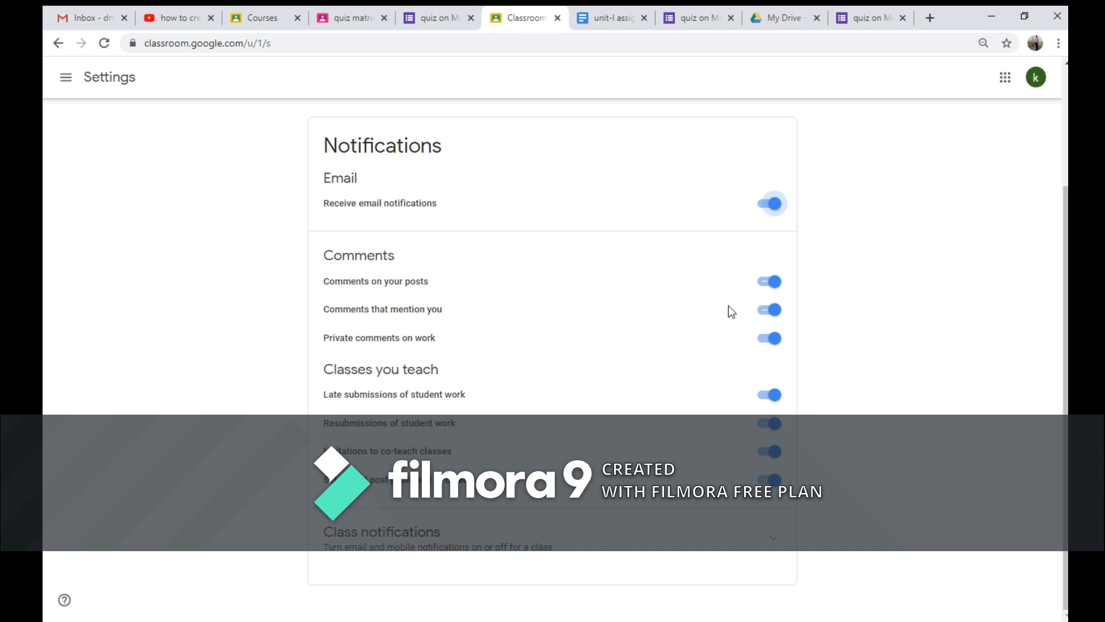
click(766, 283)
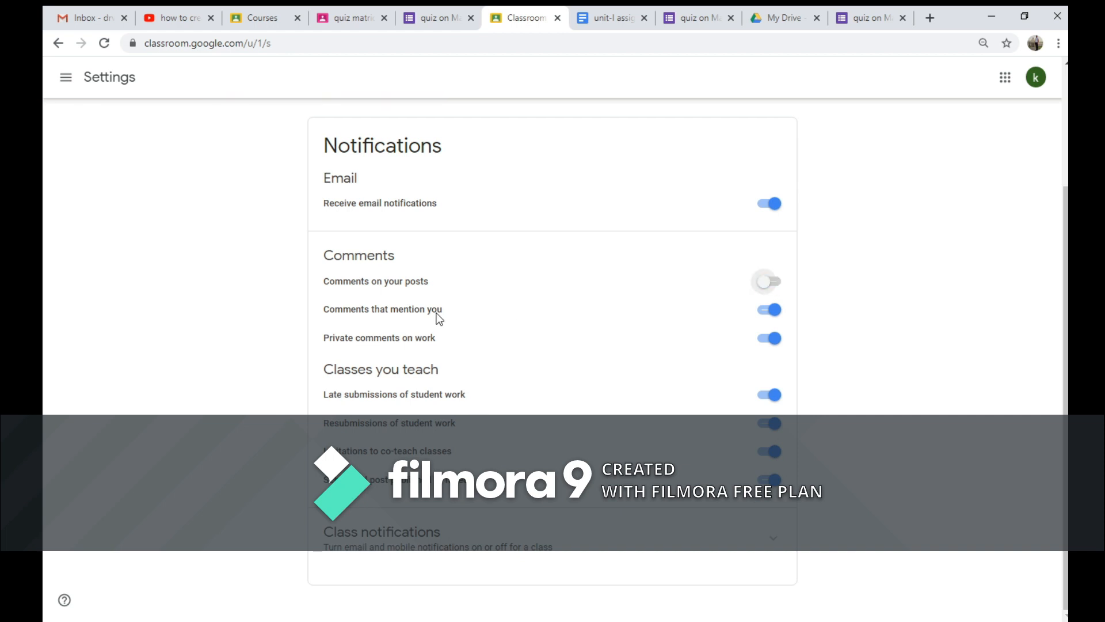
click(778, 286)
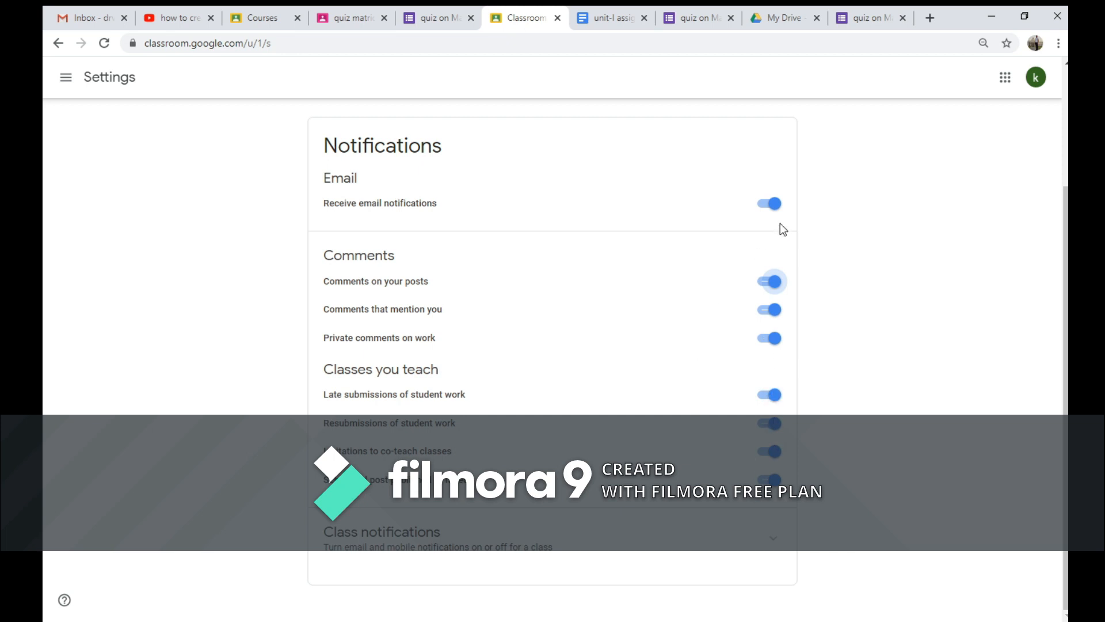
click(760, 201)
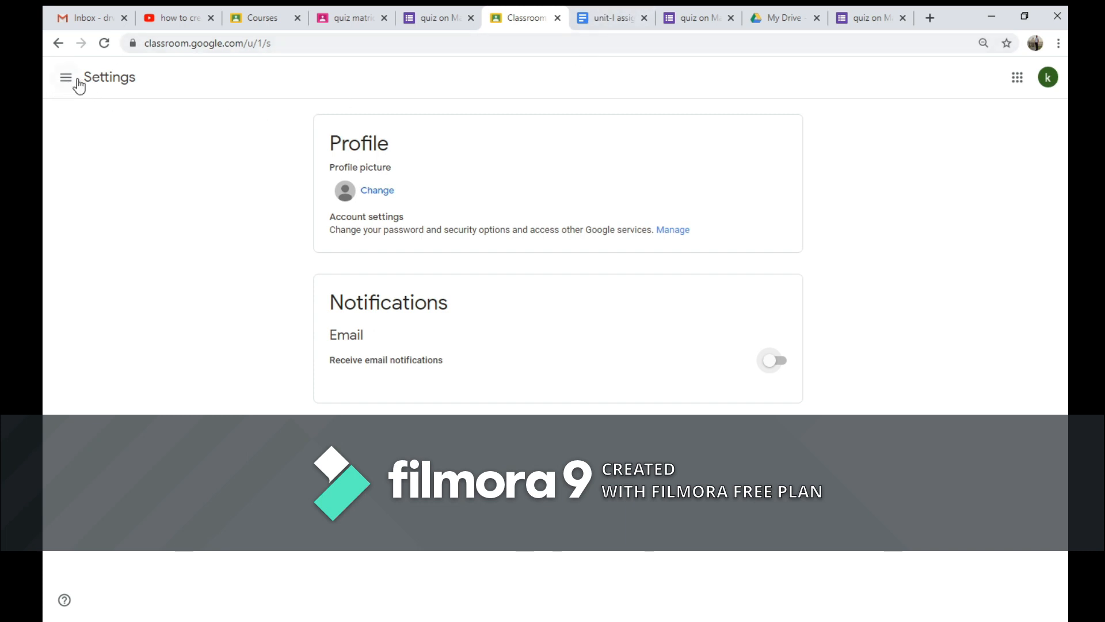
Step: Return to the class list and archive the I B.Tech EEE class
click(67, 78)
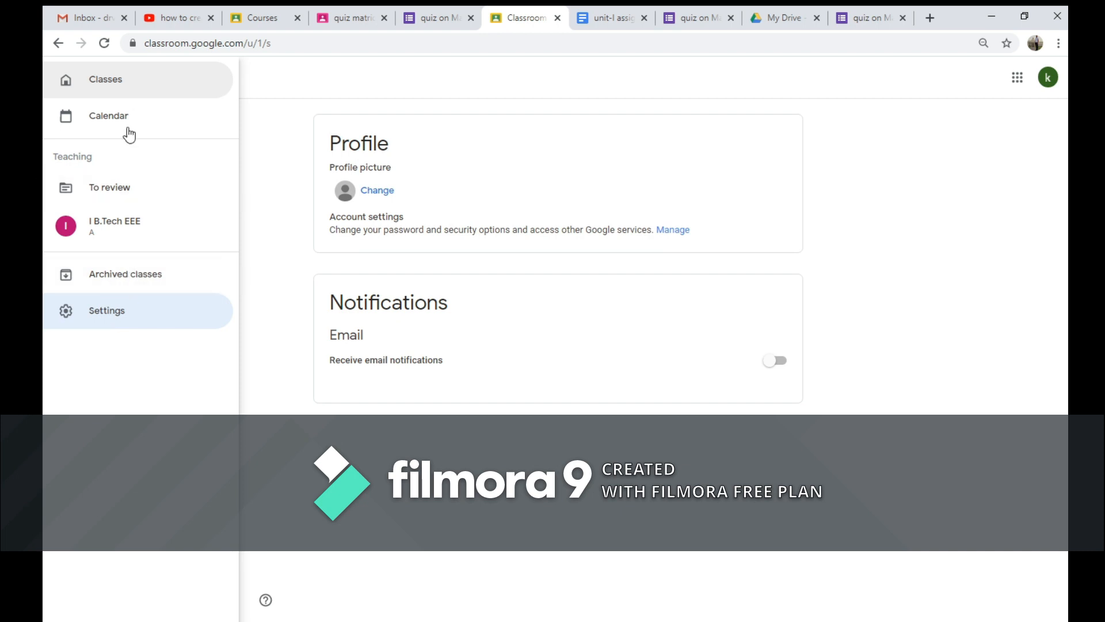
click(107, 82)
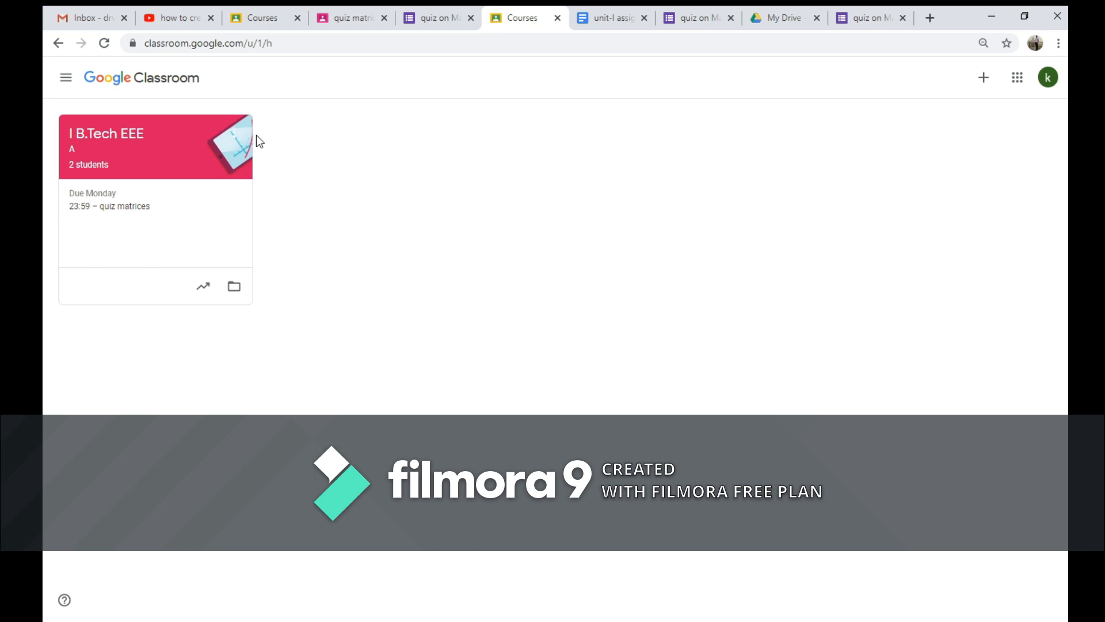
click(234, 142)
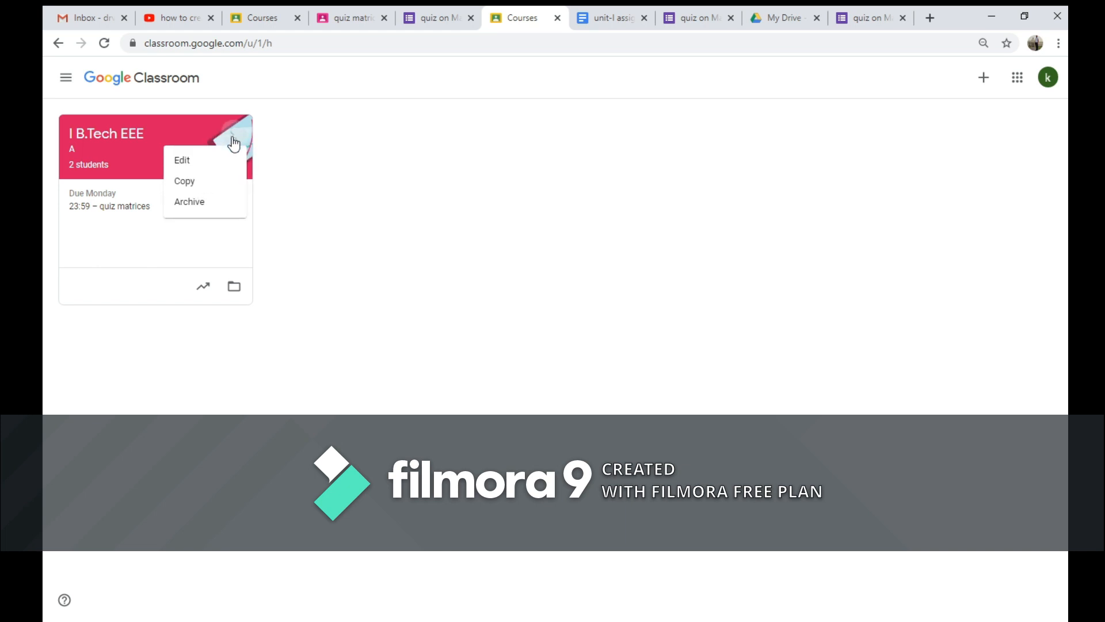
click(190, 202)
click(633, 396)
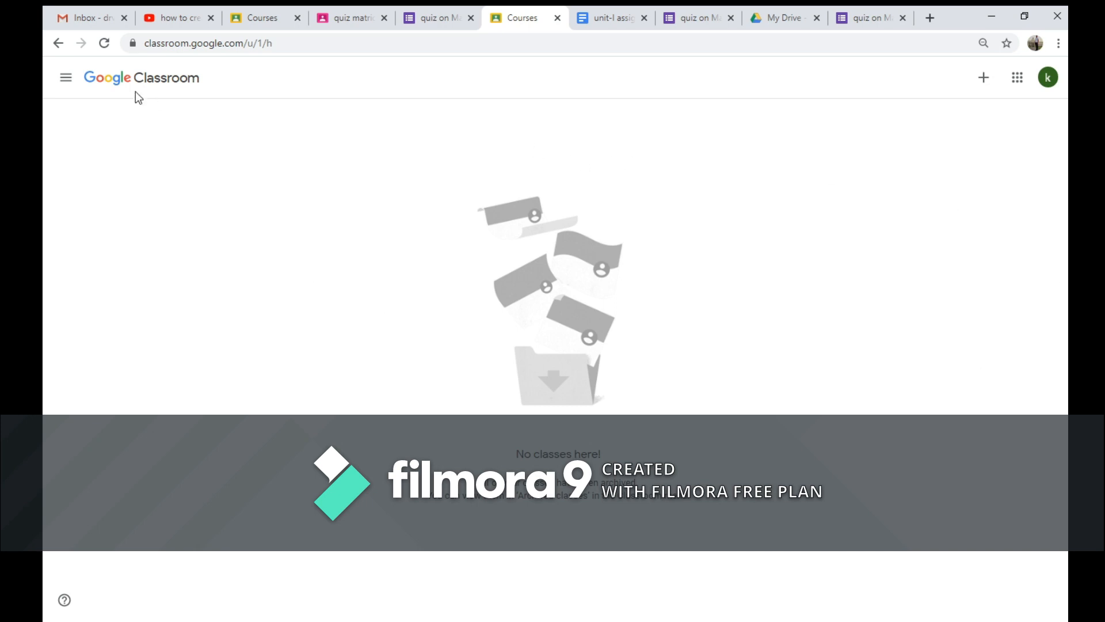
Step: Restore the I B.Tech EEE class from the archived classes
click(64, 77)
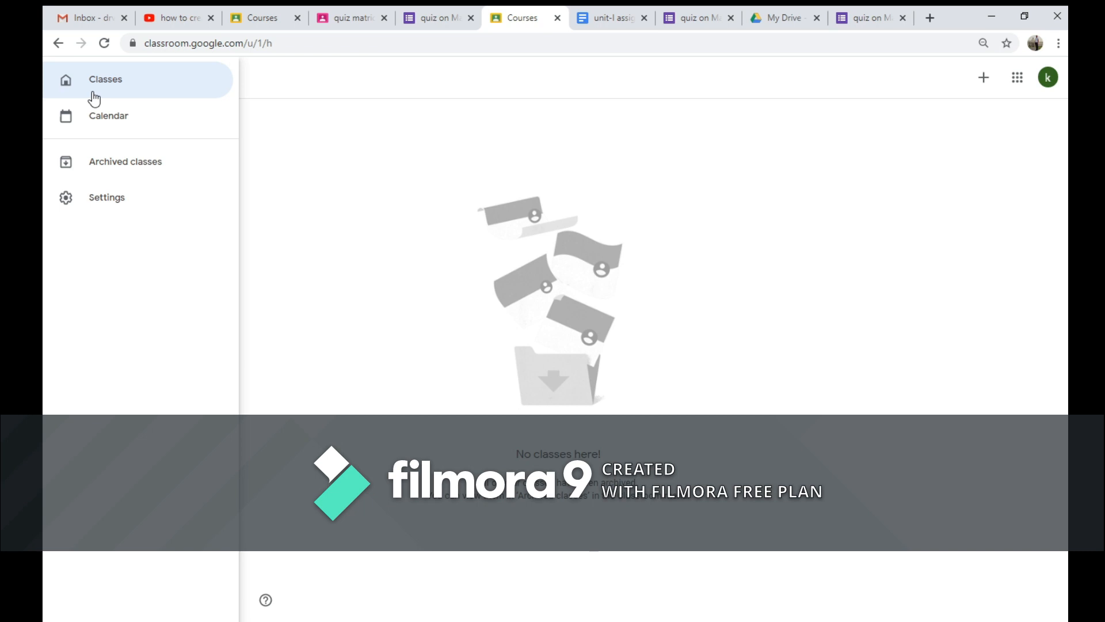
click(133, 171)
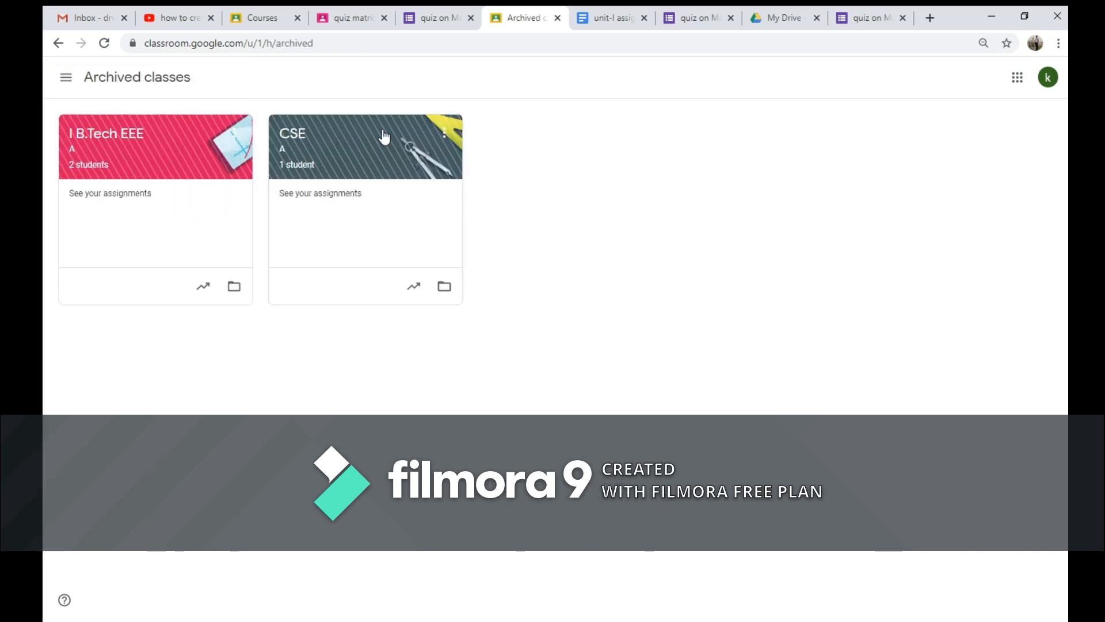
click(247, 135)
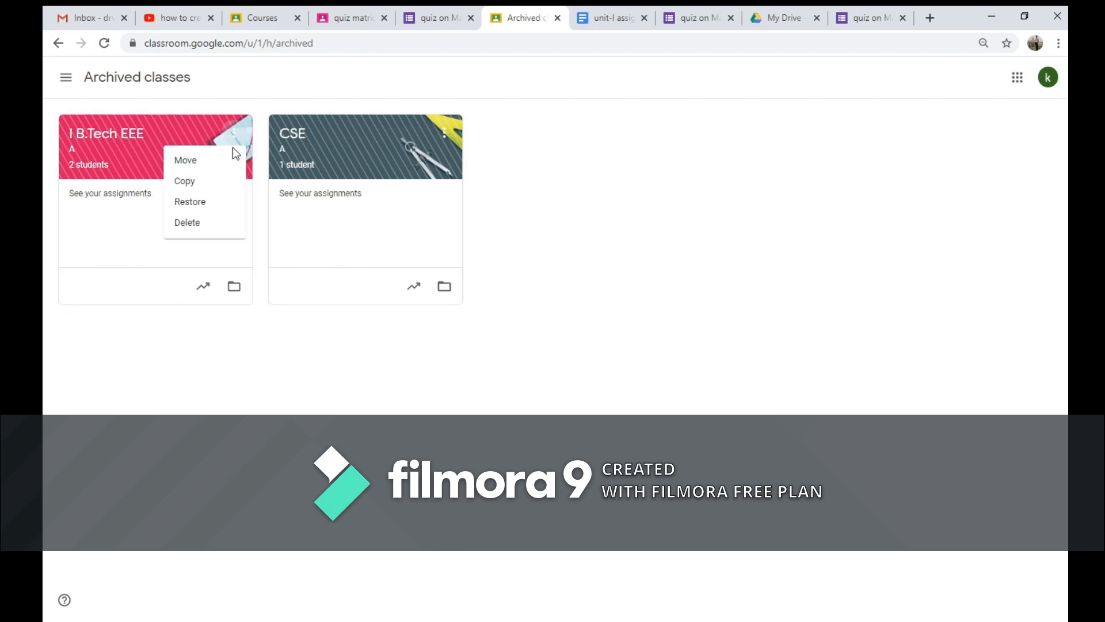
click(201, 202)
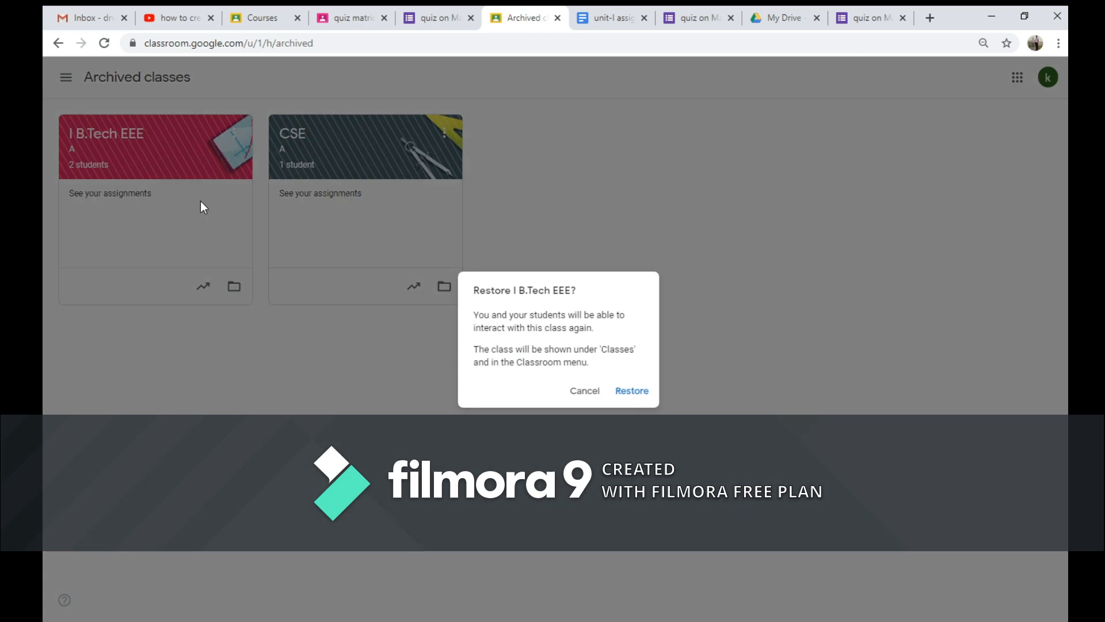
click(636, 388)
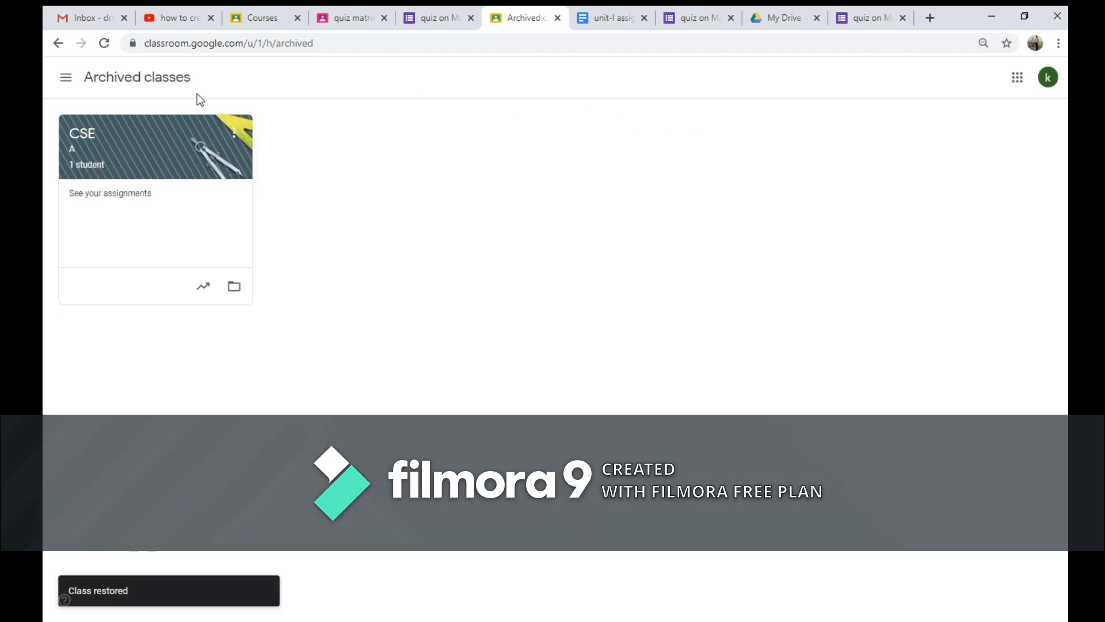
Step: Open the I B.Tech EEE class from the class list and go to its classwork
click(66, 77)
click(119, 94)
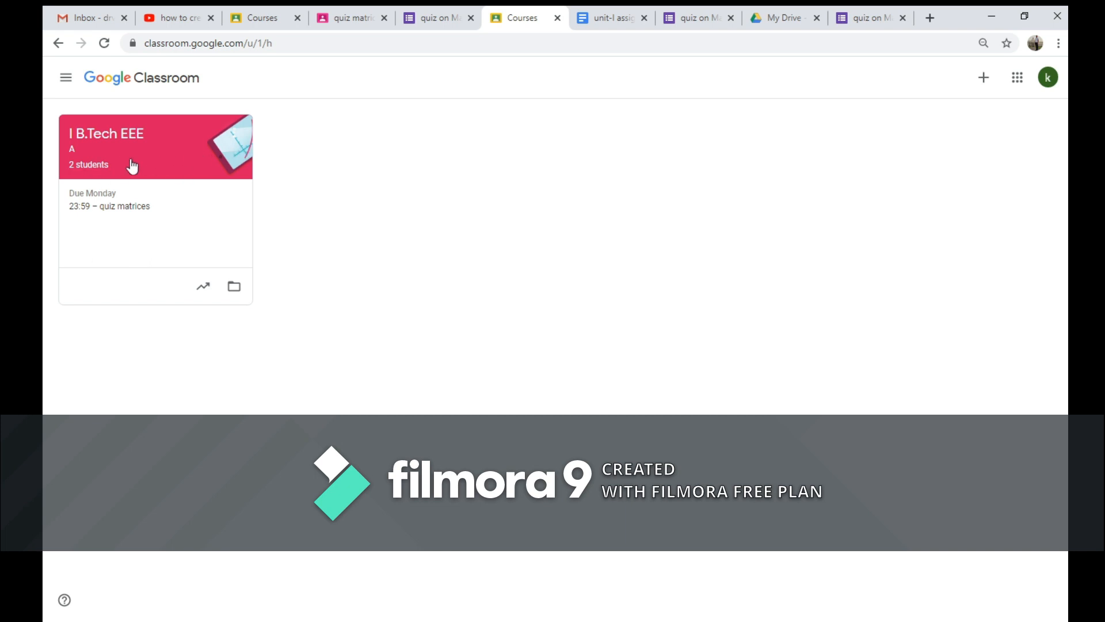
click(102, 147)
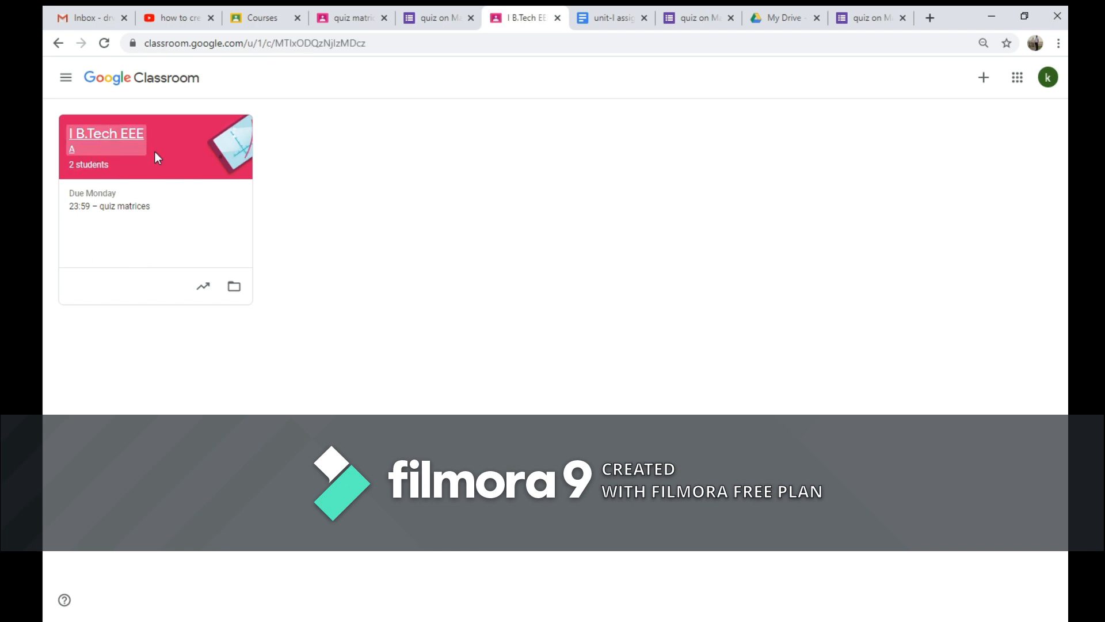
click(522, 77)
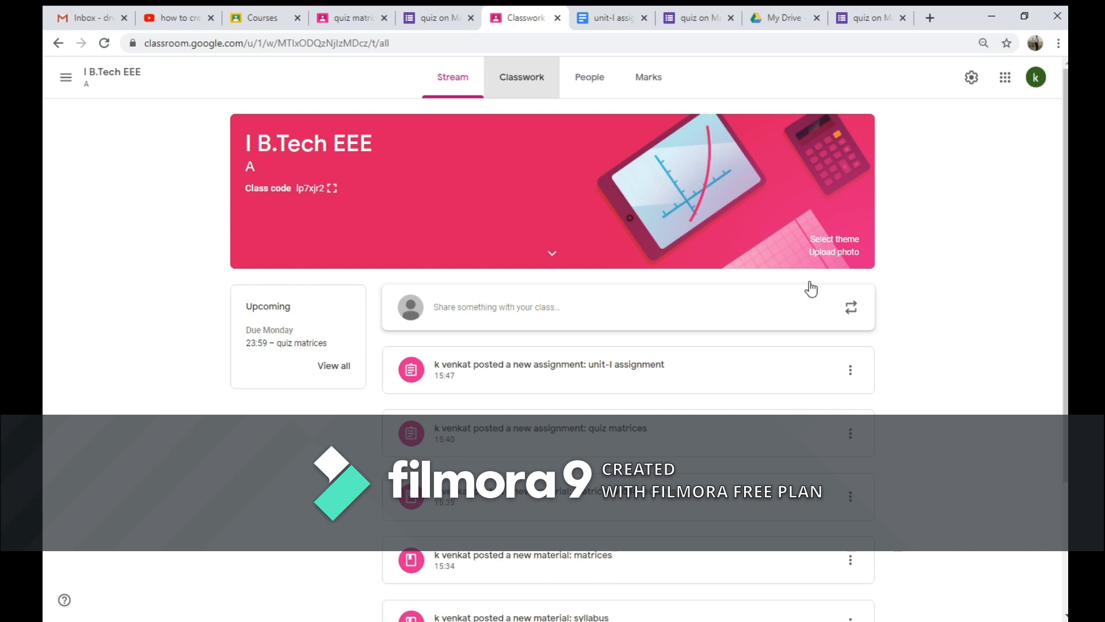